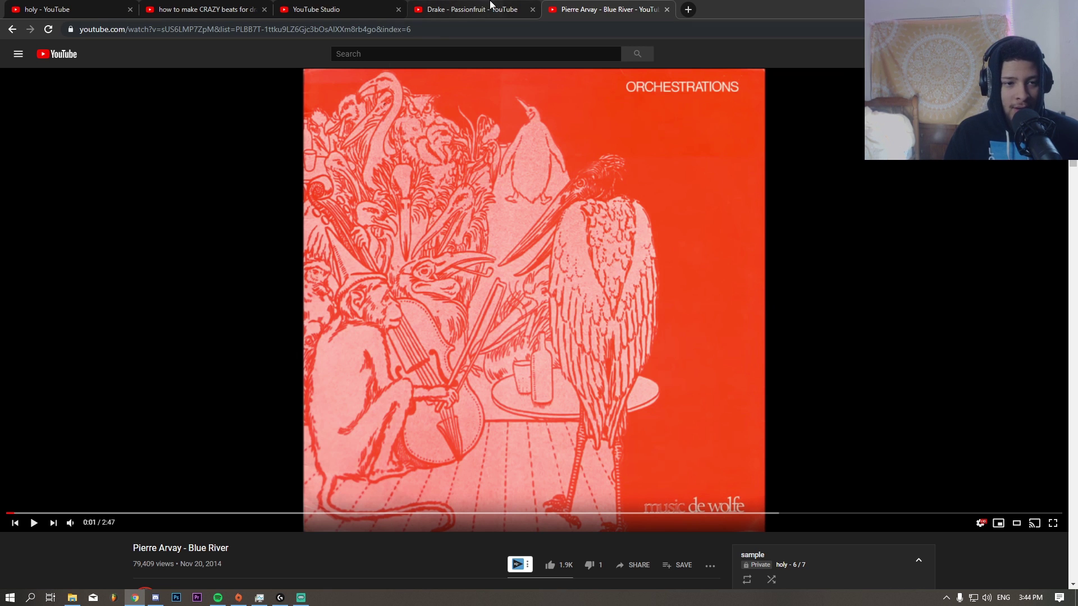
Close the extra YouTube tabs, keeping only the "holy" tab and the Pierre Arvay - Blue River video.
left_click(524, 11)
left_click(533, 10)
left_click(398, 10)
left_click(264, 9)
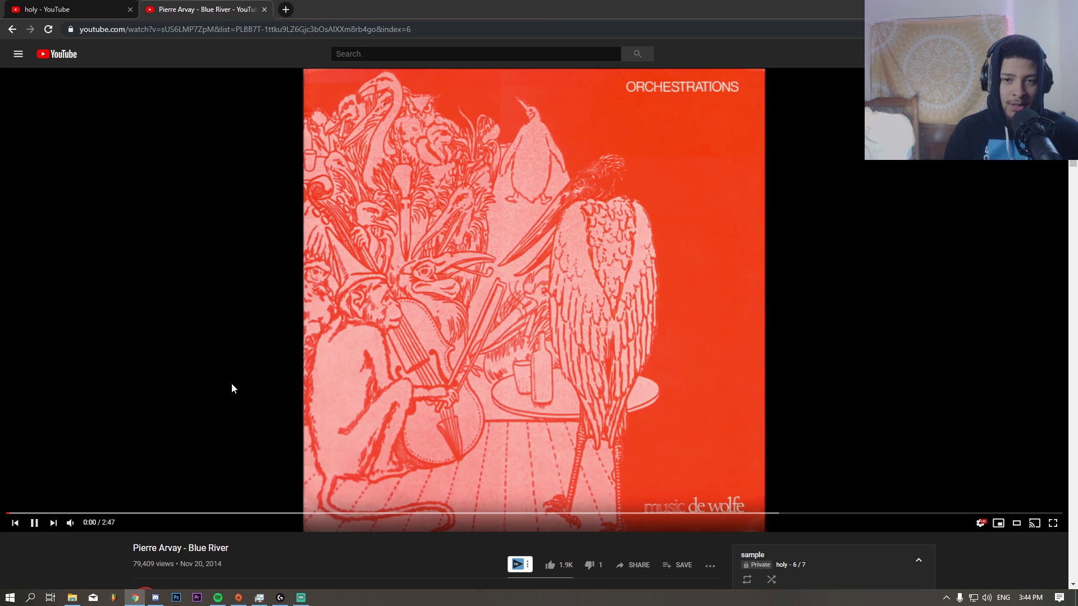
double_click(190, 148)
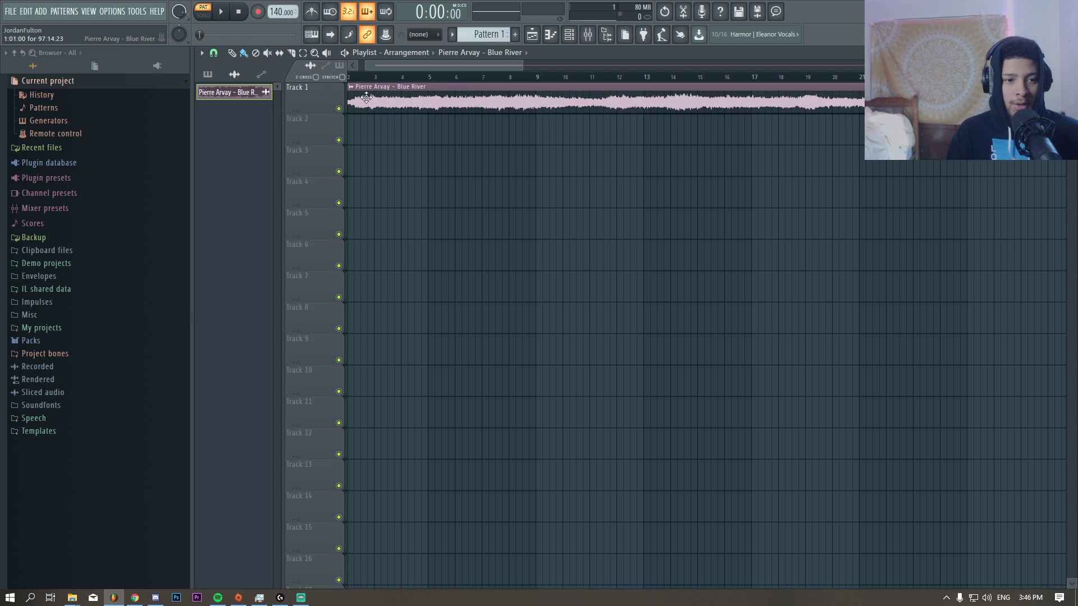
Show all channels in the channel rack and remove the Pierre Arvay - Blue River clip from Track 1.
scroll(520, 161, "down", 6)
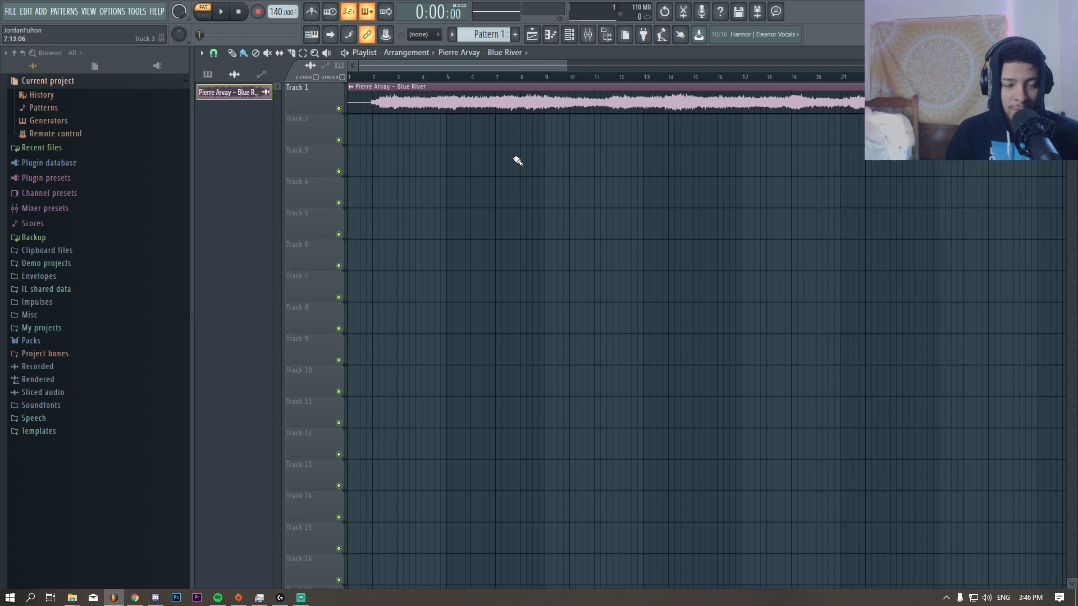
left_click(561, 91, "ctrl")
scroll(420, 154, "up", 2)
scroll(426, 166, "up", 6)
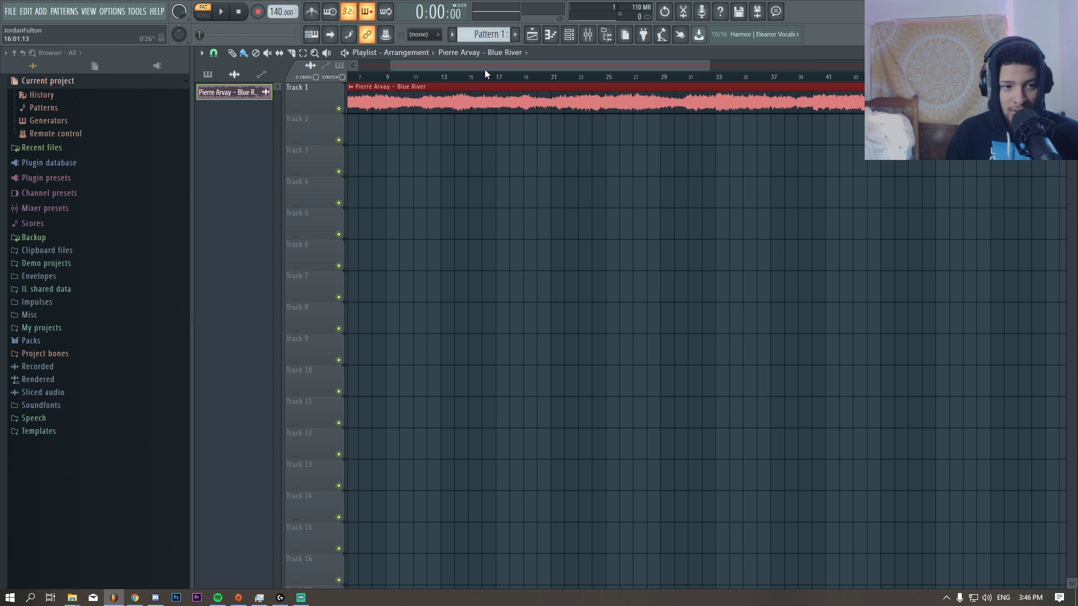
left_click_drag(446, 67, 418, 67)
scroll(390, 105, "up", 2)
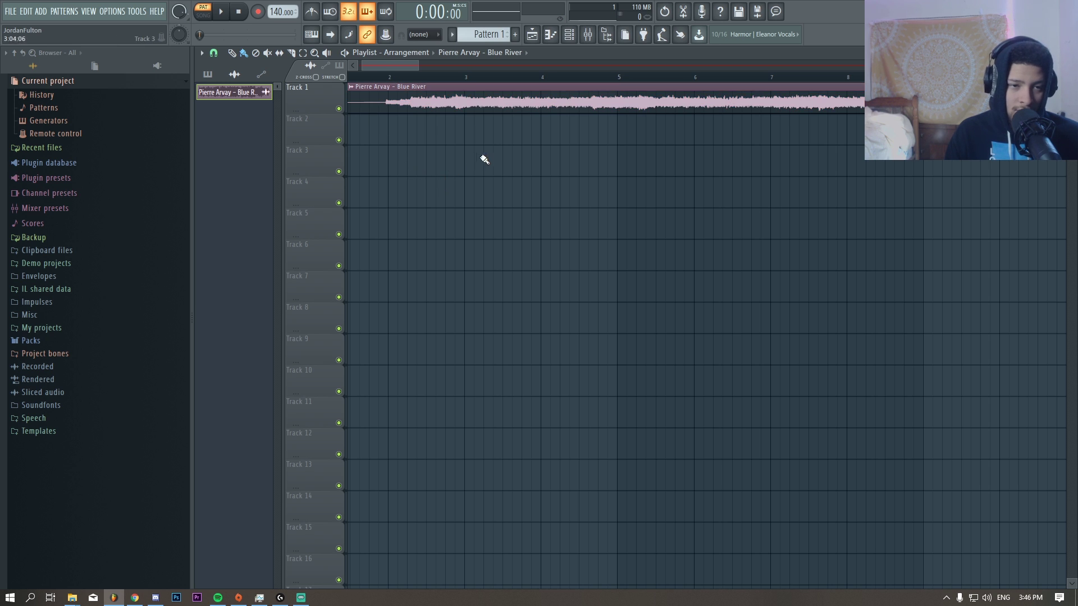
scroll(482, 161, "down", 3)
left_click(569, 35)
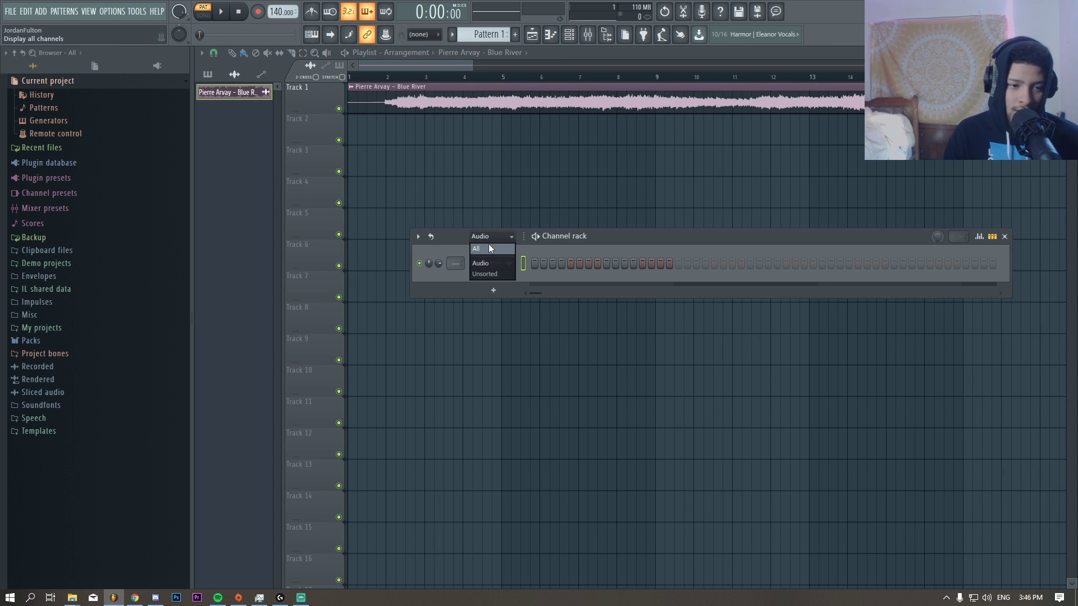
left_click(490, 249)
right_click(479, 92)
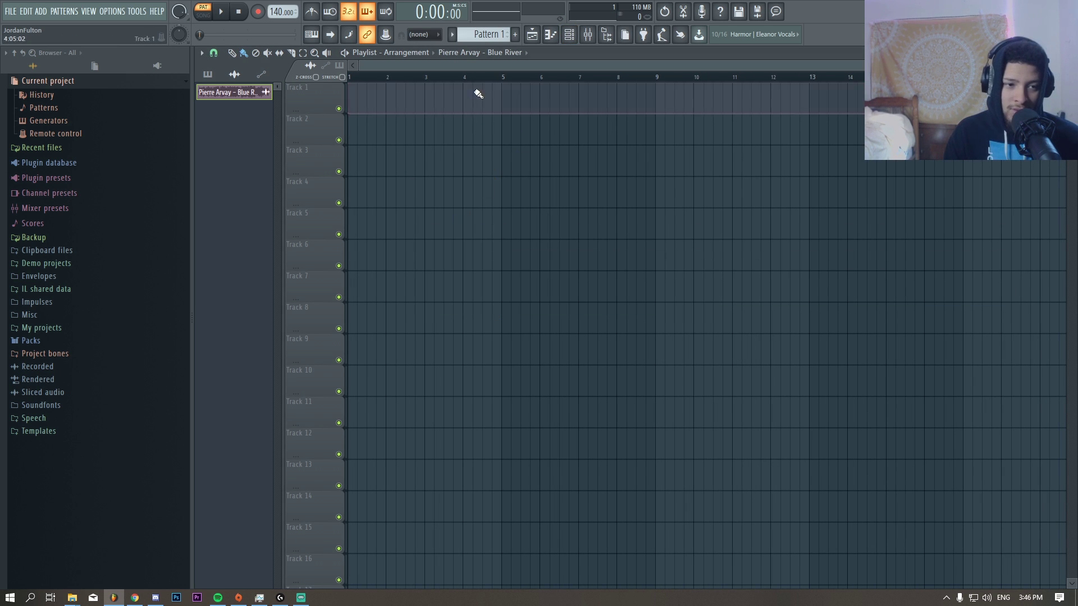
Open the settings of the Pierre Arvay - Blue River channel and load its sample into the Edison audio editor.
left_click(569, 35)
right_click(493, 280)
left_click(488, 281)
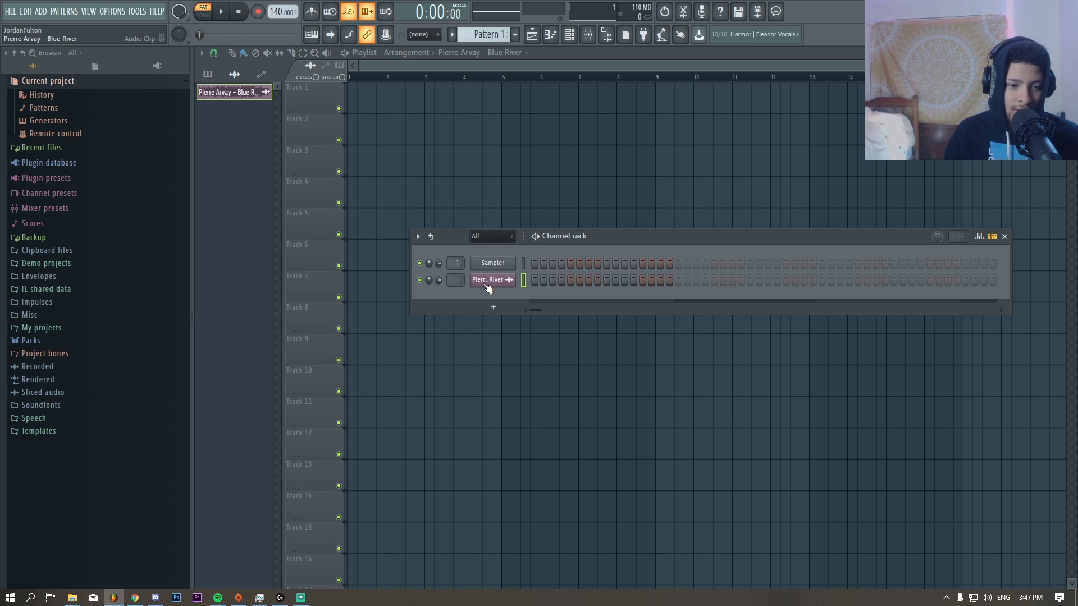
right_click(434, 349)
left_click(470, 378)
Try selecting about the first 48.5 seconds of the Blue River sample in the audio editor.
left_click_drag(353, 309, 229, 306)
scroll(283, 346, "up", 4)
left_click_drag(319, 398, 271, 396)
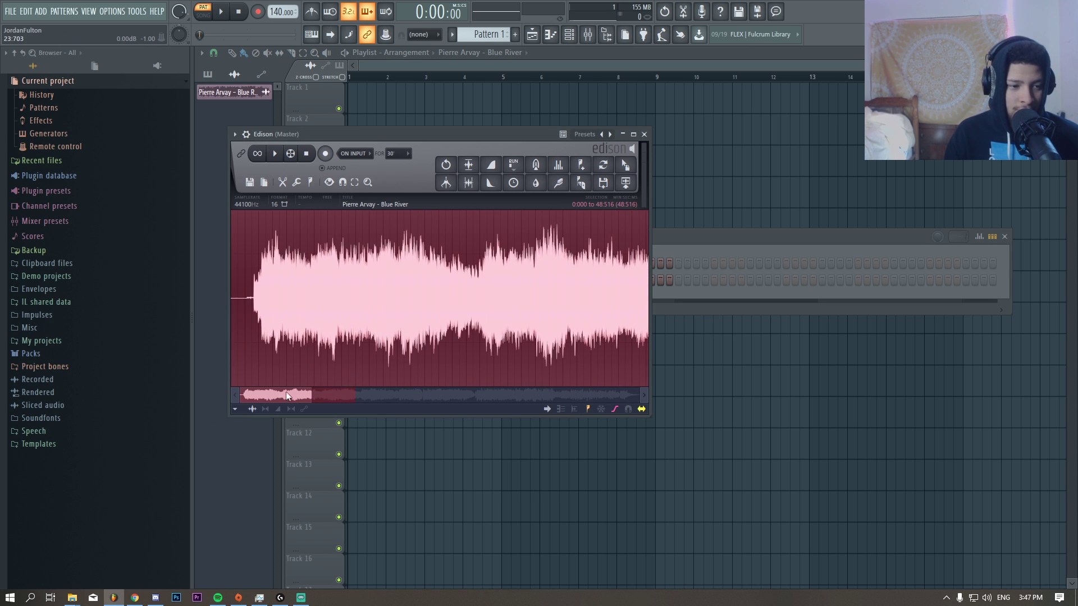
scroll(298, 348, "down", 3)
scroll(566, 329, "down", 2)
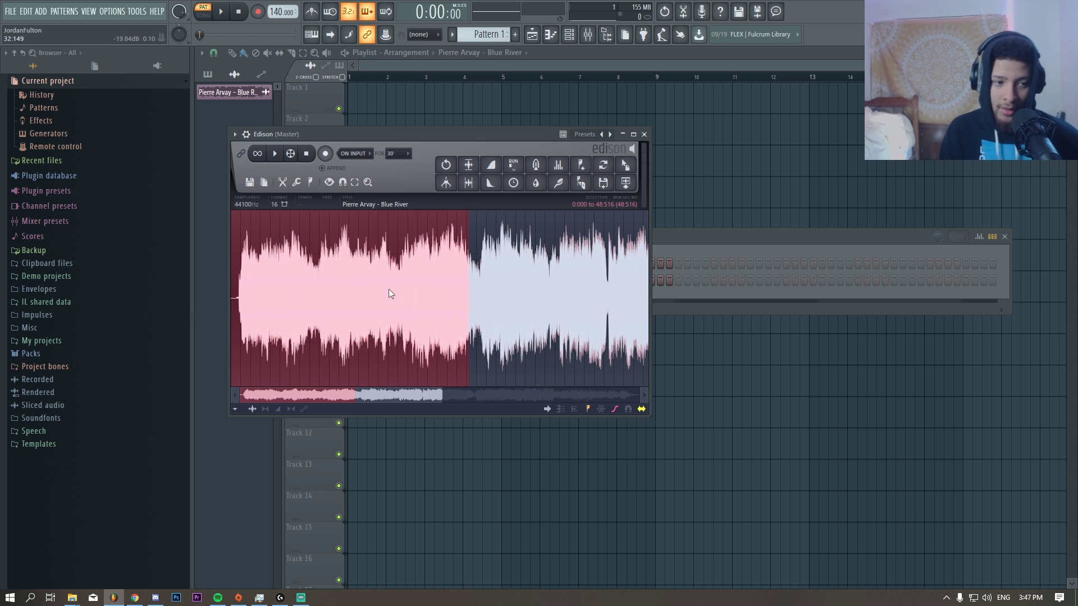
scroll(389, 294, "down", 2)
Reopen the Blue River channel settings, reload the sample into Edison and move the editor clear of the other windows.
left_click(699, 236)
left_click(486, 284)
key("F6")
right_click(496, 282)
left_click(497, 283)
left_click(499, 282)
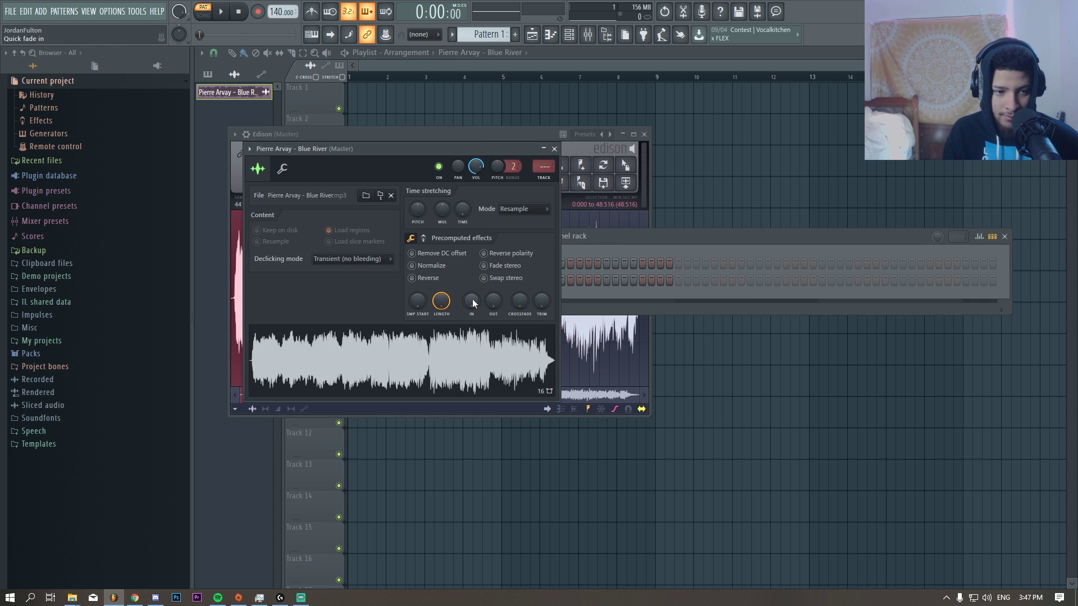
left_click_drag(604, 236, 625, 241)
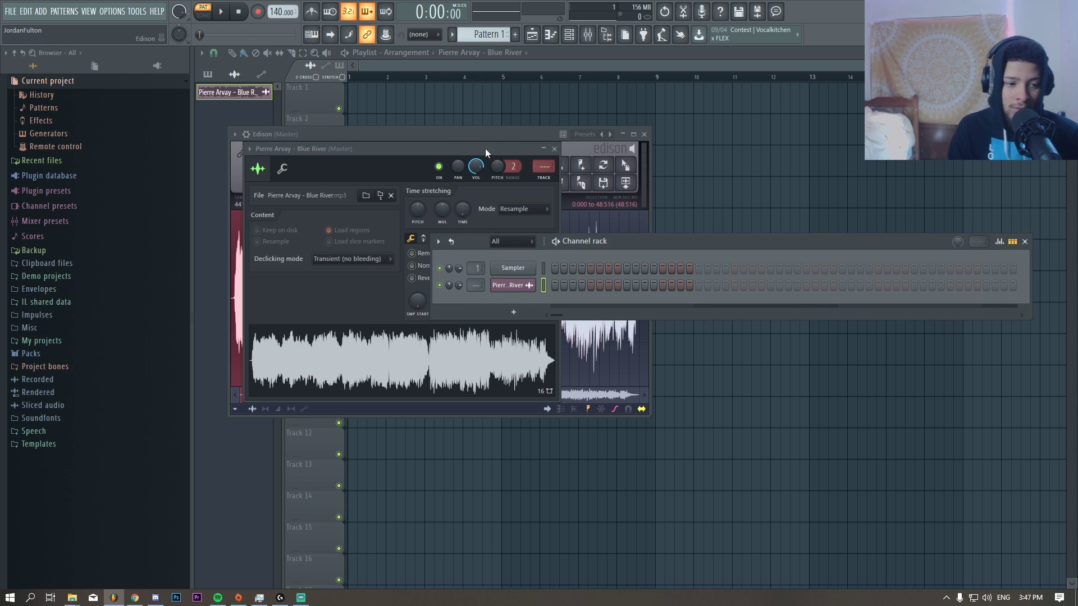
right_click(364, 352)
left_click(427, 383)
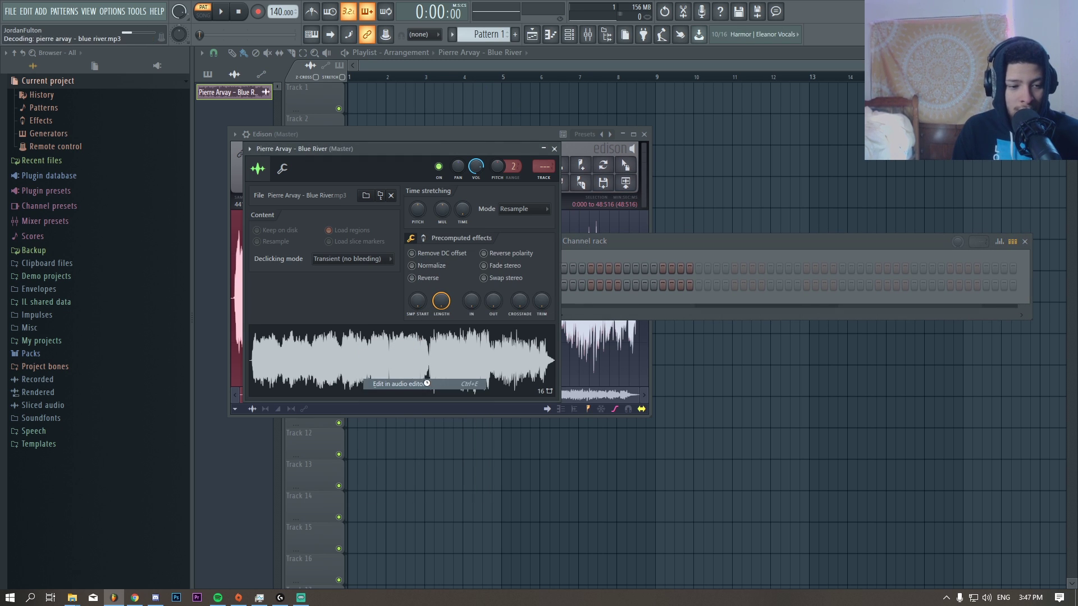
left_click_drag(409, 134, 555, 142)
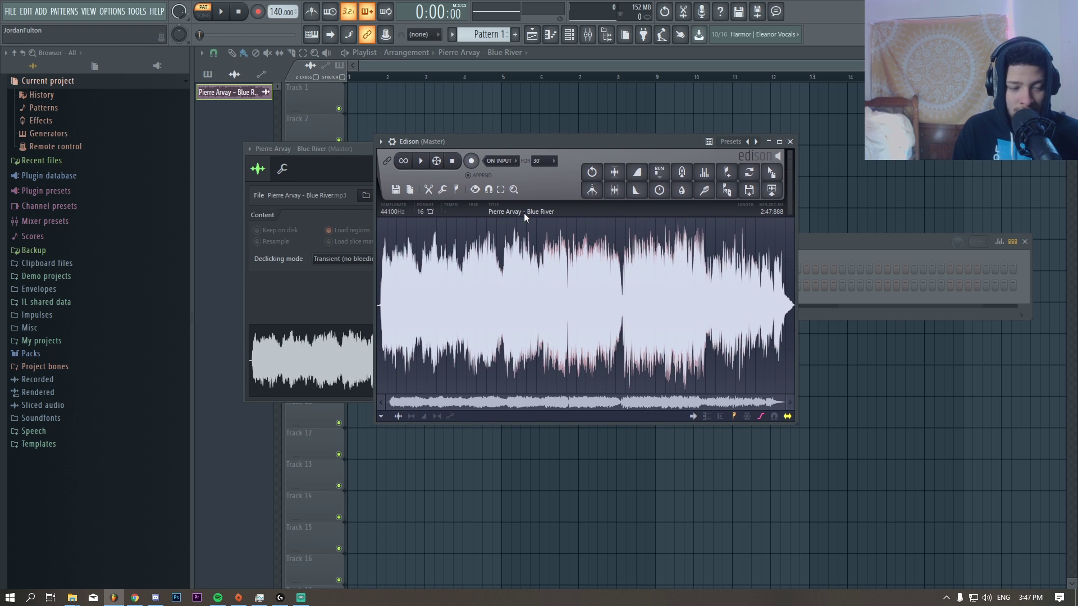
Select the opening of the Blue River sample from about 1.66 to 36.78 seconds with loop playback enabled.
scroll(413, 351, "up", 4)
left_click_drag(452, 402, 380, 405)
scroll(429, 362, "up", 1)
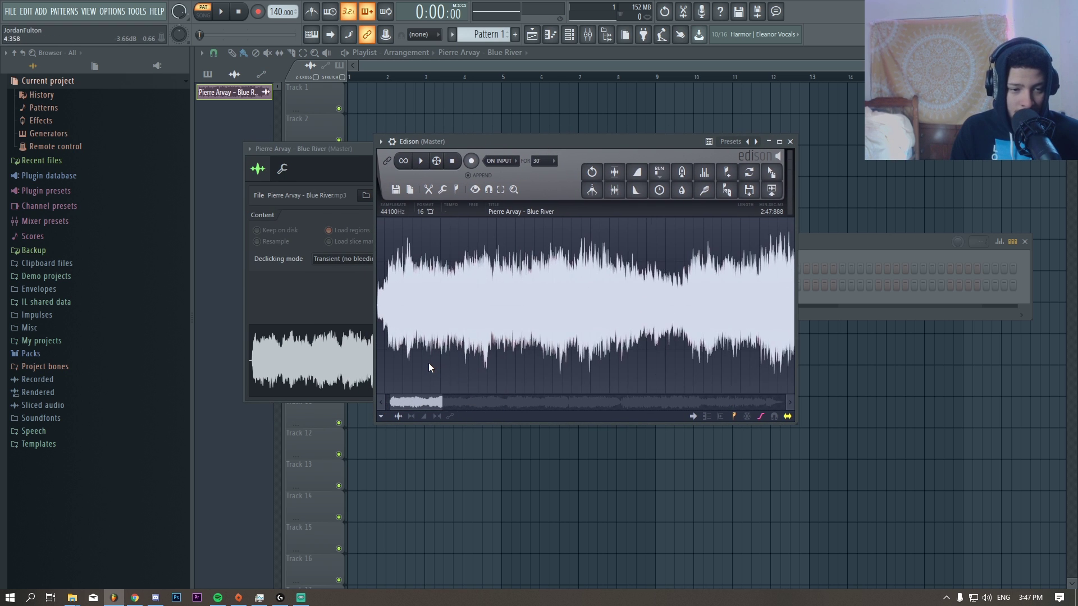
scroll(443, 337, "down", 4)
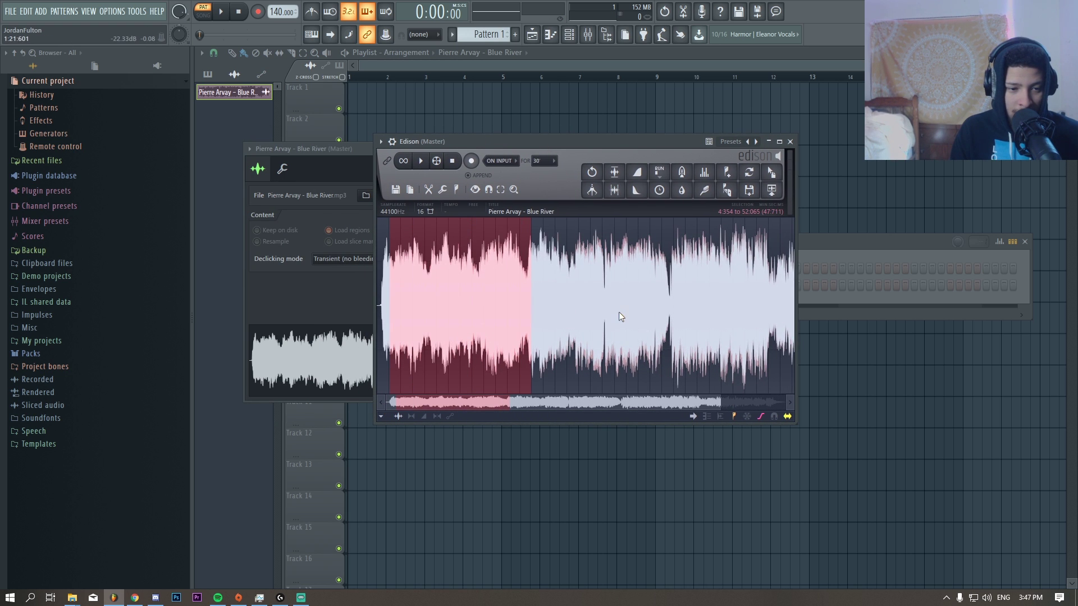
scroll(406, 365, "up", 5)
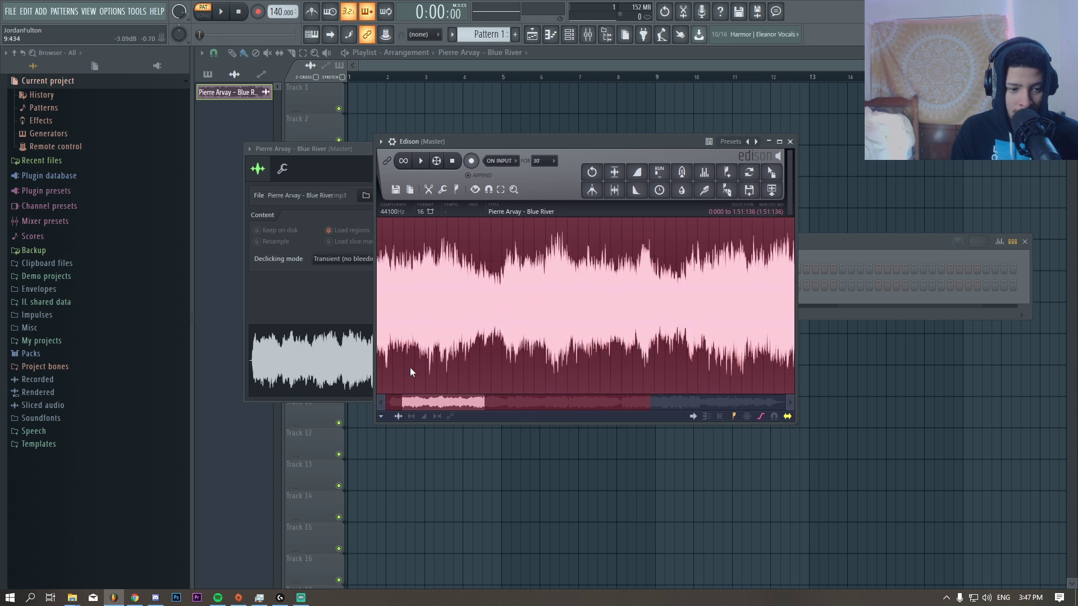
left_click(421, 162)
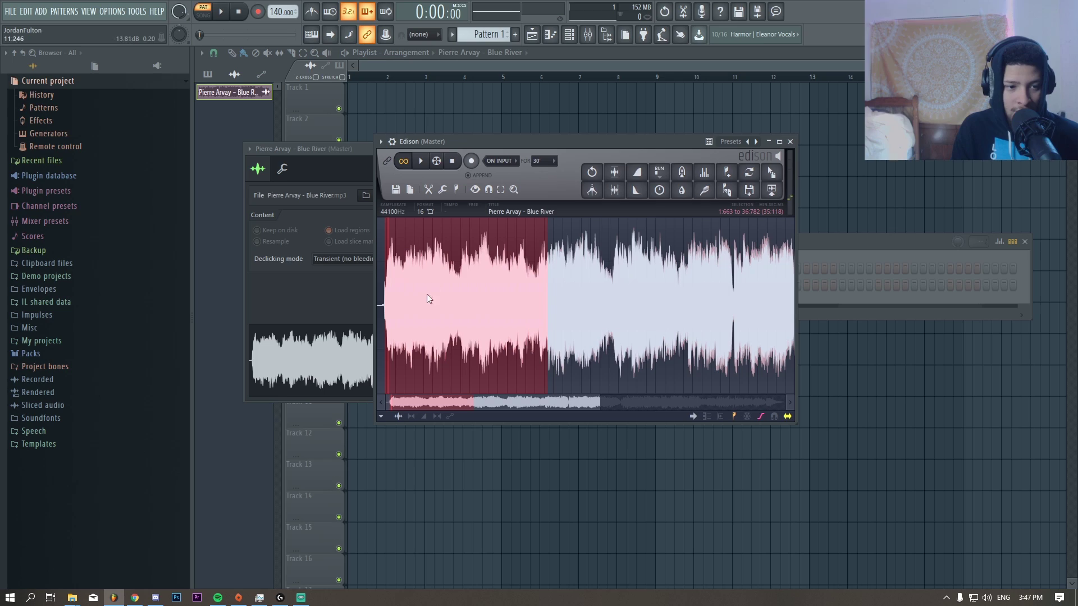
Audition the loop and tighten the selection to about 5.80 to 34.61 seconds.
scroll(391, 316, "up", 4)
scroll(389, 327, "down", 6)
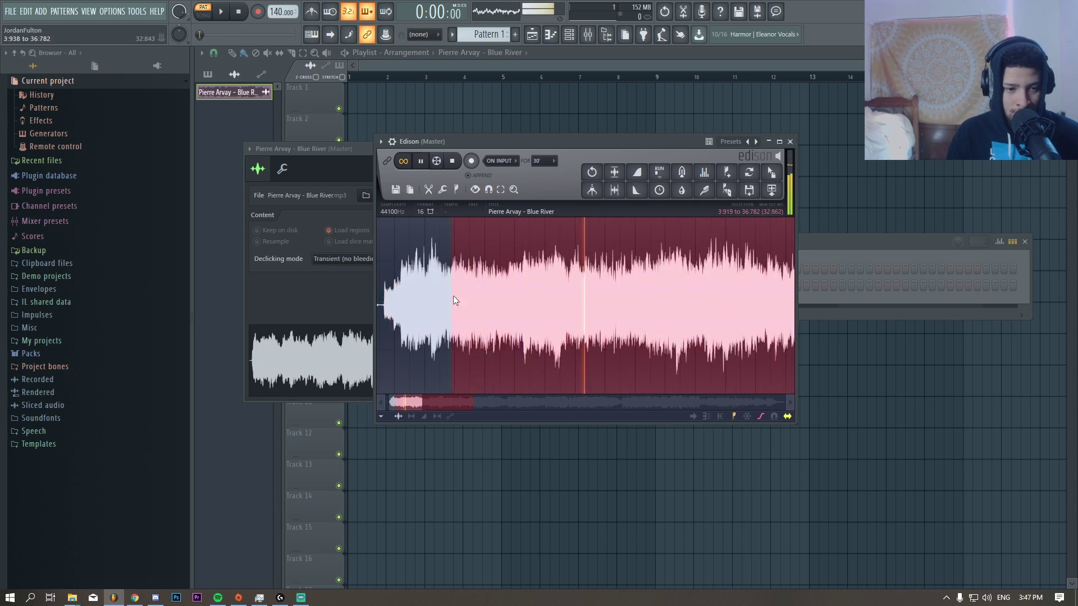
left_click_drag(453, 298, 485, 318)
scroll(484, 318, "up", 4)
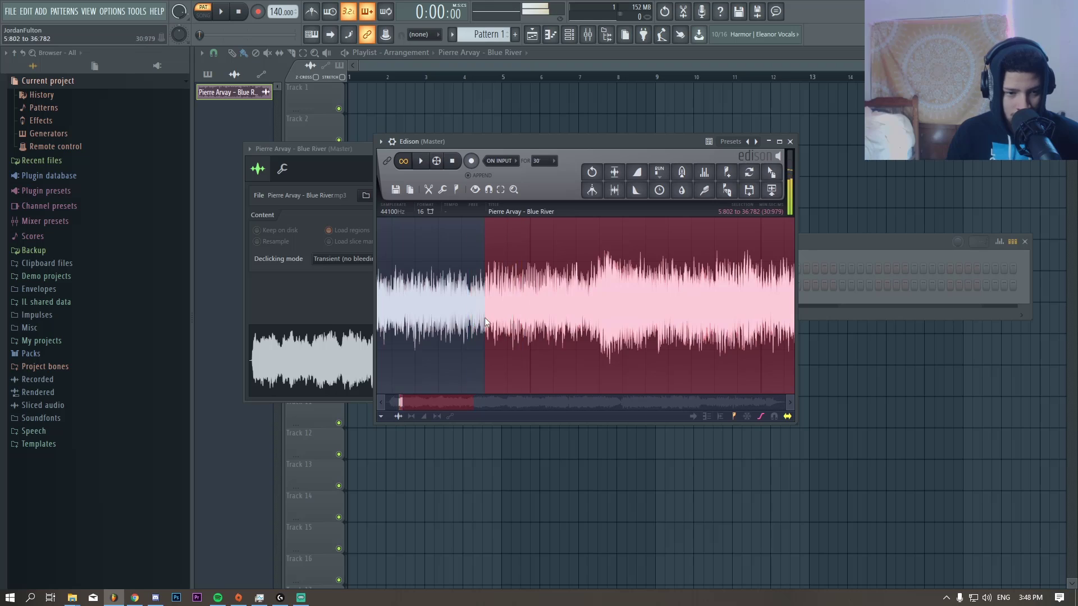
key("space")
scroll(485, 318, "down", 8)
left_click_drag(729, 336, 649, 338)
left_click_drag(771, 332, 695, 333)
scroll(426, 303, "down", 1)
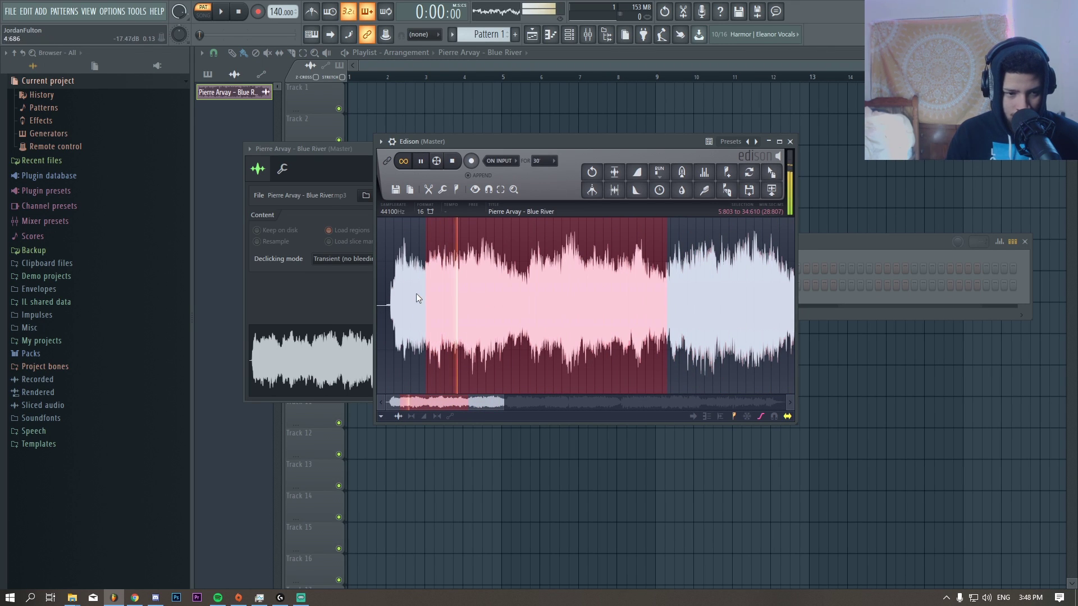
Shorten the looped selection to a single phrase and place it as an audio clip at the start of Track 1.
left_click_drag(391, 329, 493, 329)
scroll(390, 329, "up", 8)
scroll(559, 331, "down", 7)
scroll(585, 316, "up", 6)
left_click_drag(772, 172, 362, 99)
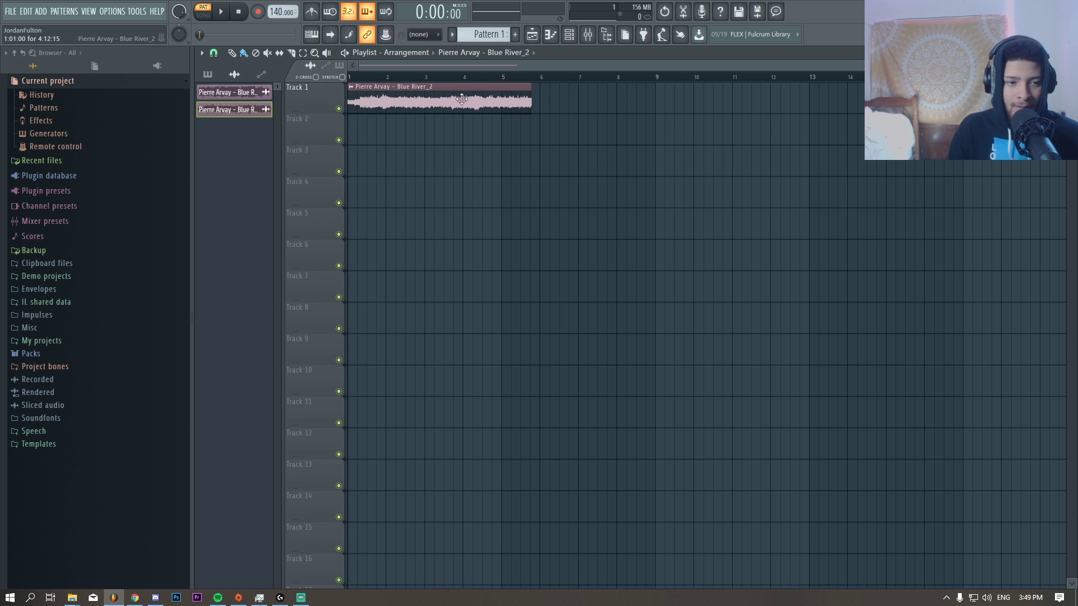
Lower the pitch of the Blue River_2 clip and duplicate it directly behind itself from bar 5 on Track 1.
double_click(481, 100)
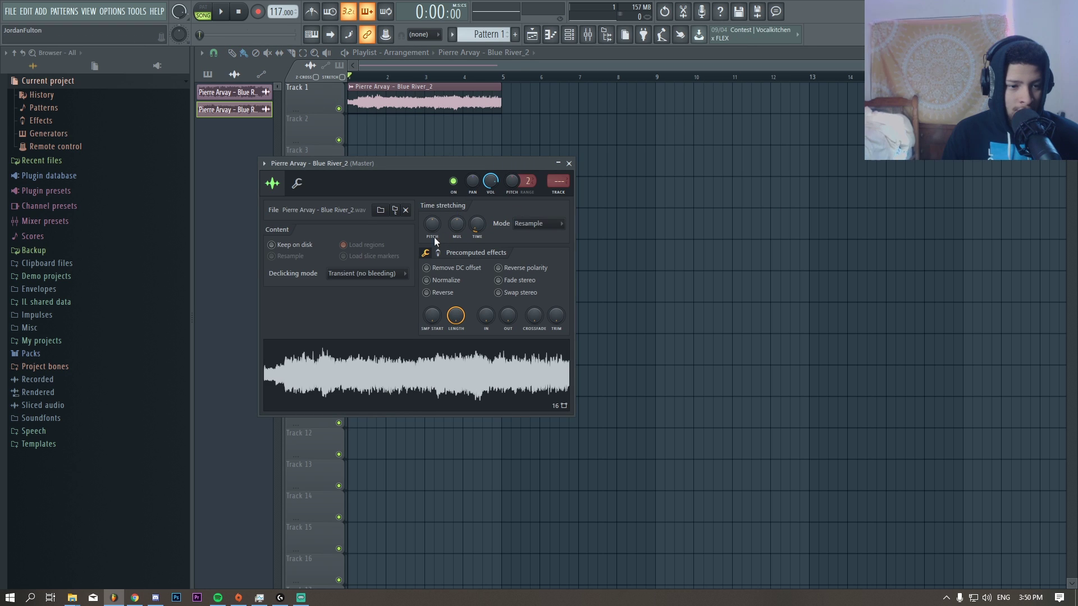
left_click_drag(432, 225, 433, 231)
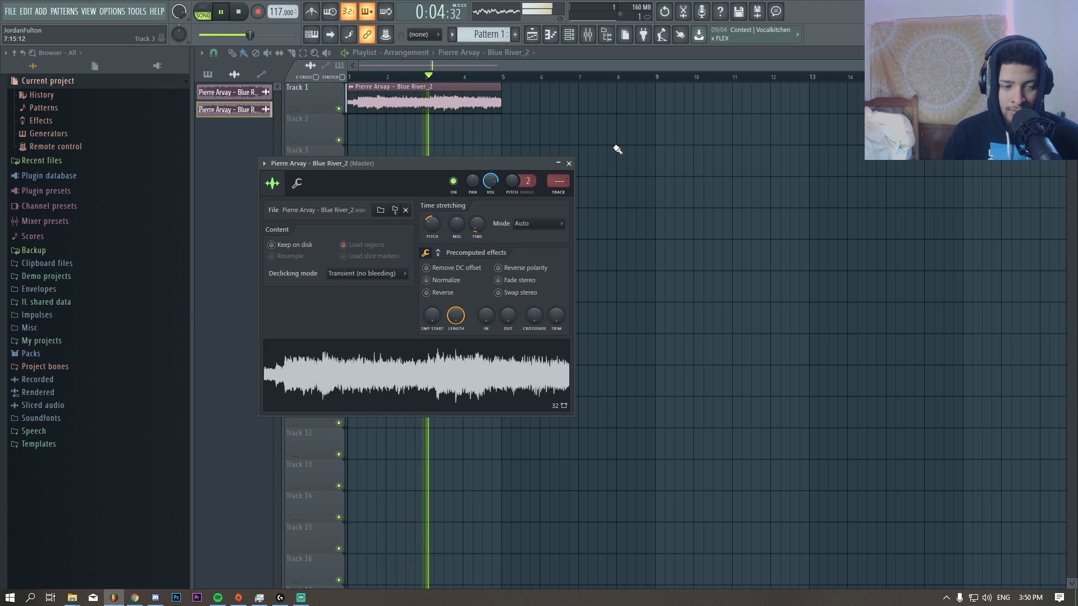
key("Escape")
left_click_drag(551, 141, 419, 117)
key("ctrl+b")
Display all channels in the channel rack and load the original Blue River sample into the audio editor again.
left_click(569, 34)
key("space")
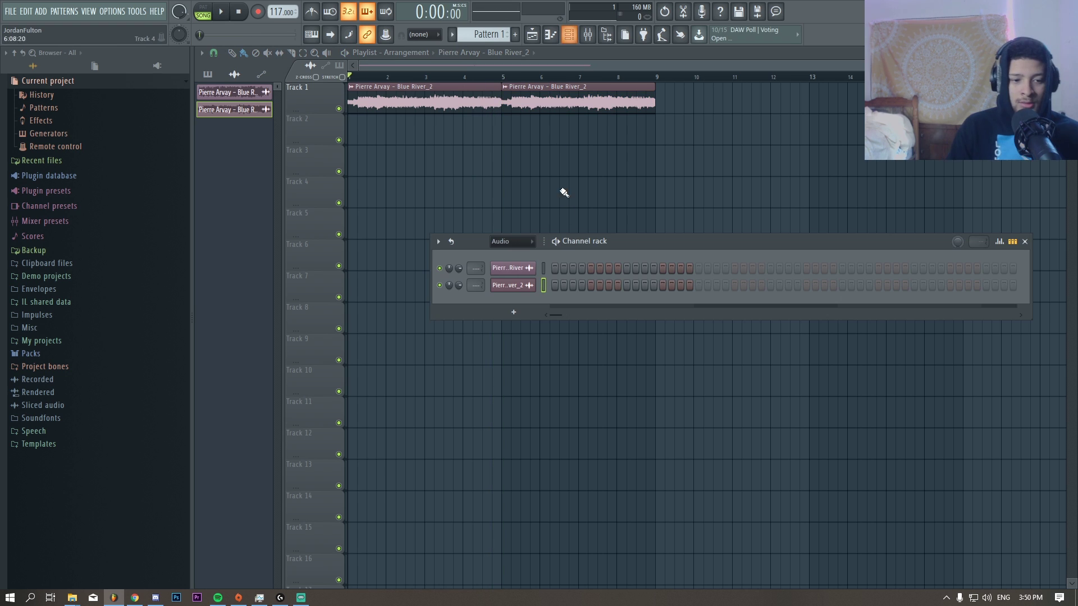
left_click(509, 252)
left_click(519, 285)
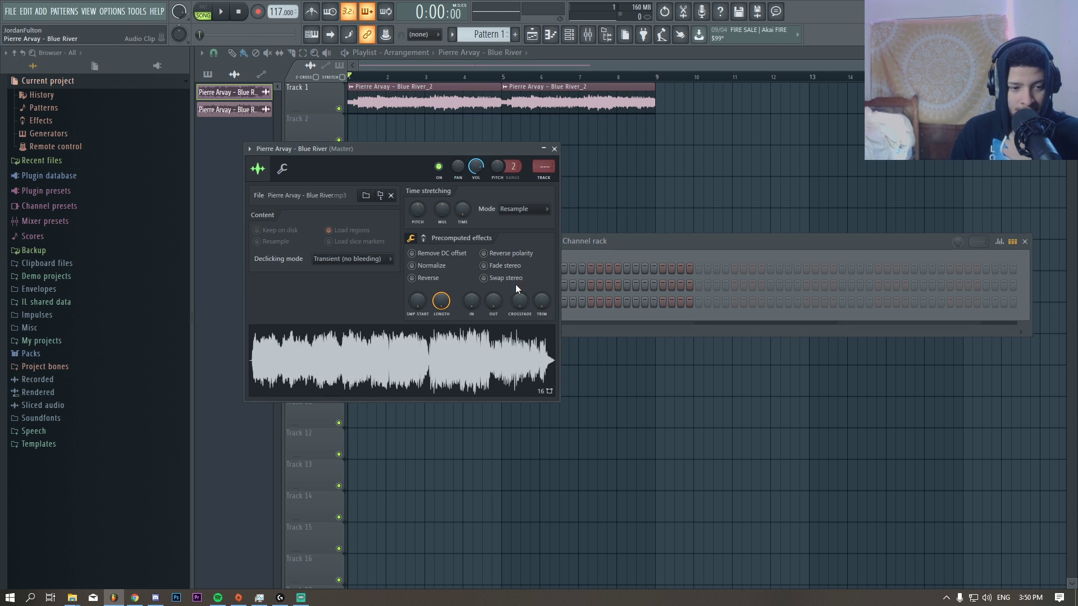
right_click(356, 346)
left_click(370, 372)
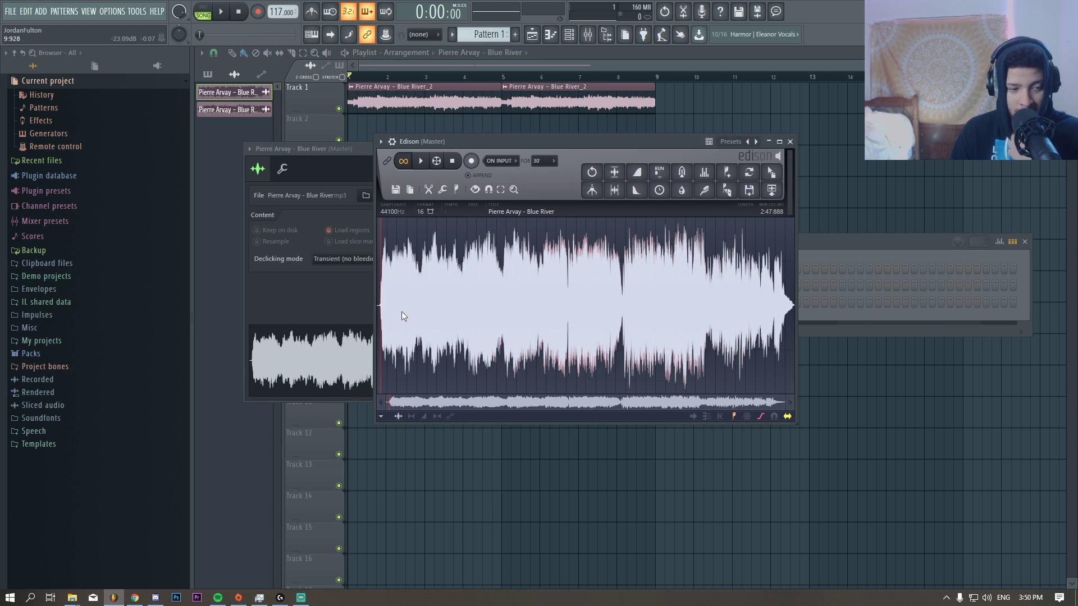
Audition sections further into the sample and narrow the looped selection to about 30.28 to 34.31 seconds.
left_click_drag(386, 322, 492, 318)
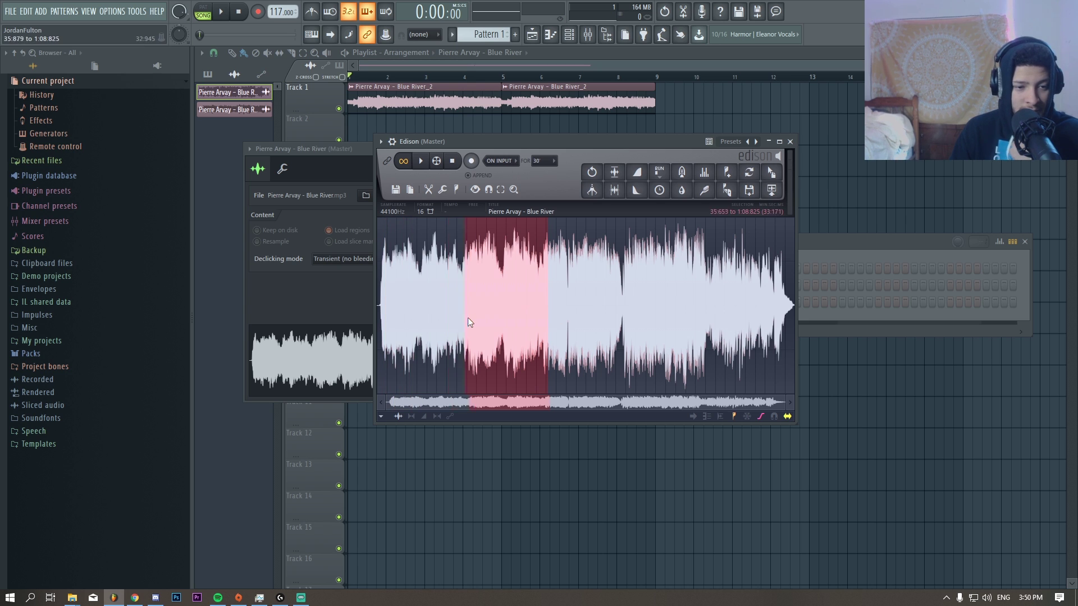
scroll(472, 337, "up", 2)
key("space")
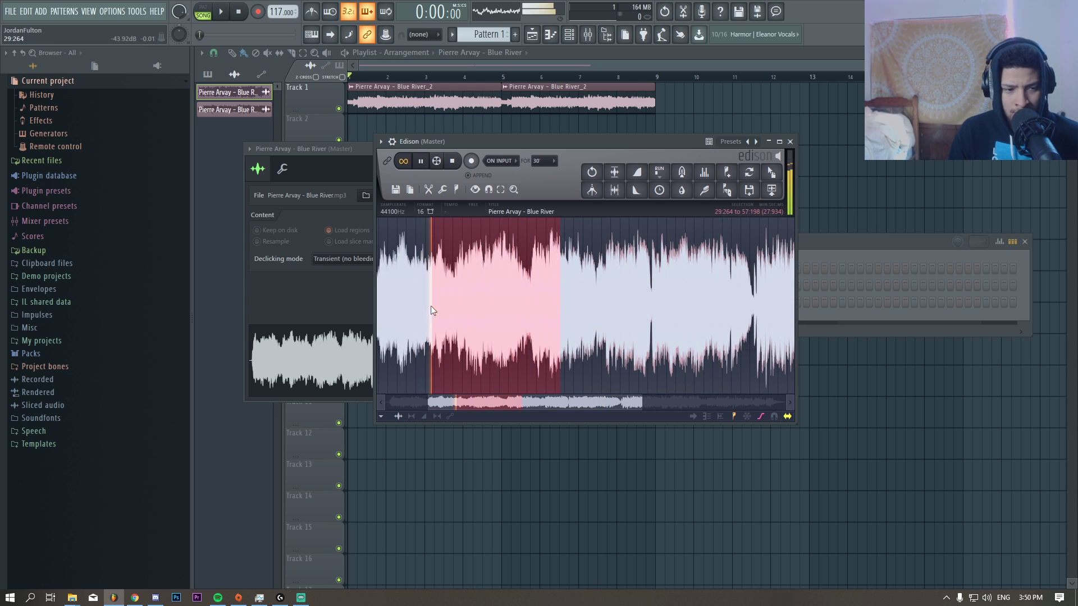
scroll(417, 304, "up", 15)
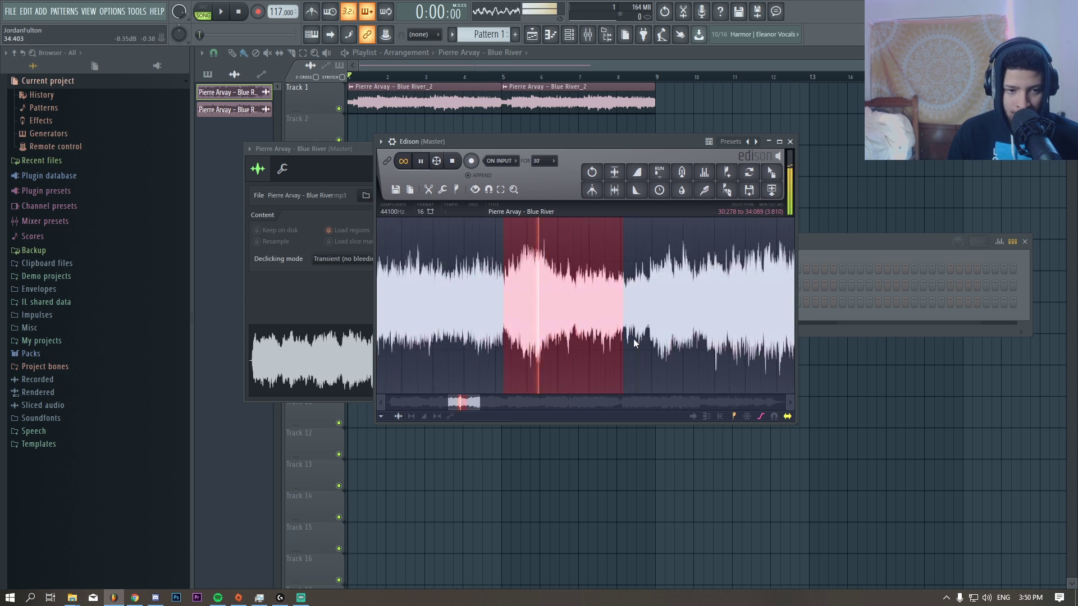
scroll(640, 337, "up", 5)
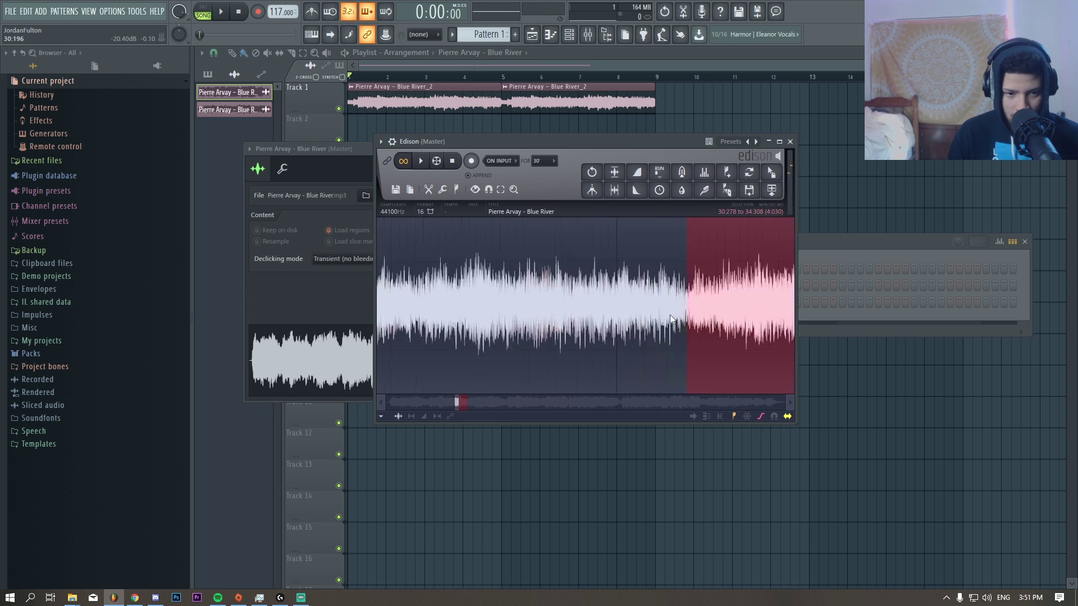
Fine-tune the edges of the looped phrase and place it as an audio clip on Track 2 at bar 9.
scroll(689, 338, "up", 8)
left_click_drag(692, 338, 723, 338)
scroll(645, 339, "down", 8)
scroll(647, 341, "up", 2)
left_click_drag(646, 345, 675, 337)
scroll(675, 337, "up", 10)
key("space")
scroll(599, 325, "down", 10)
scroll(598, 323, "up", 5)
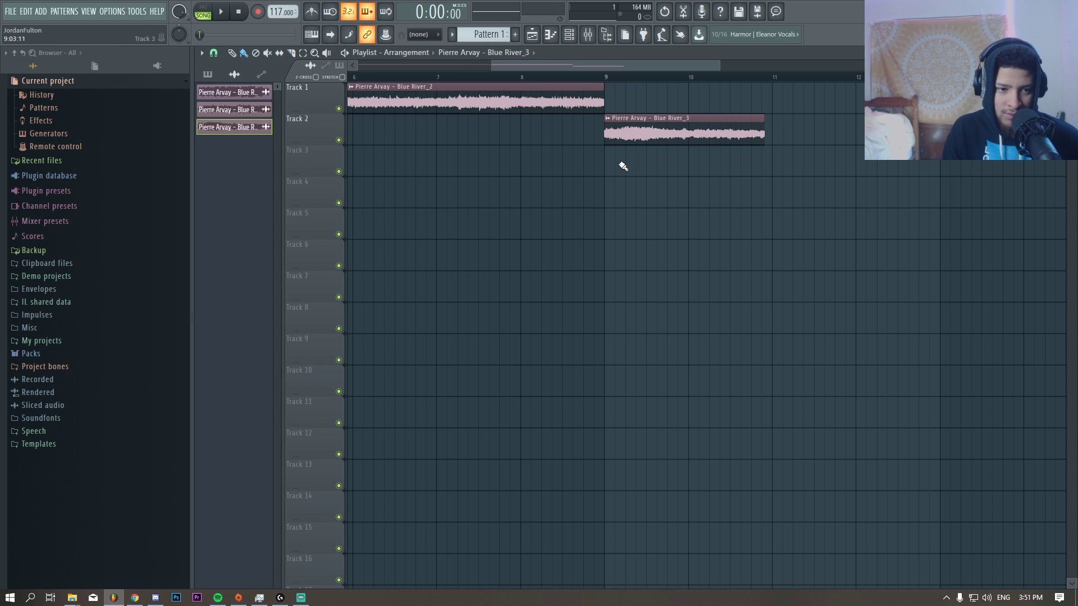
Delete the clip misplaced on Track 1 and time-stretch the Blue River_3 clip on Track 2 to two bars.
left_click(704, 106)
right_click(724, 104)
double_click(710, 133)
left_click_drag(492, 239, 492, 232)
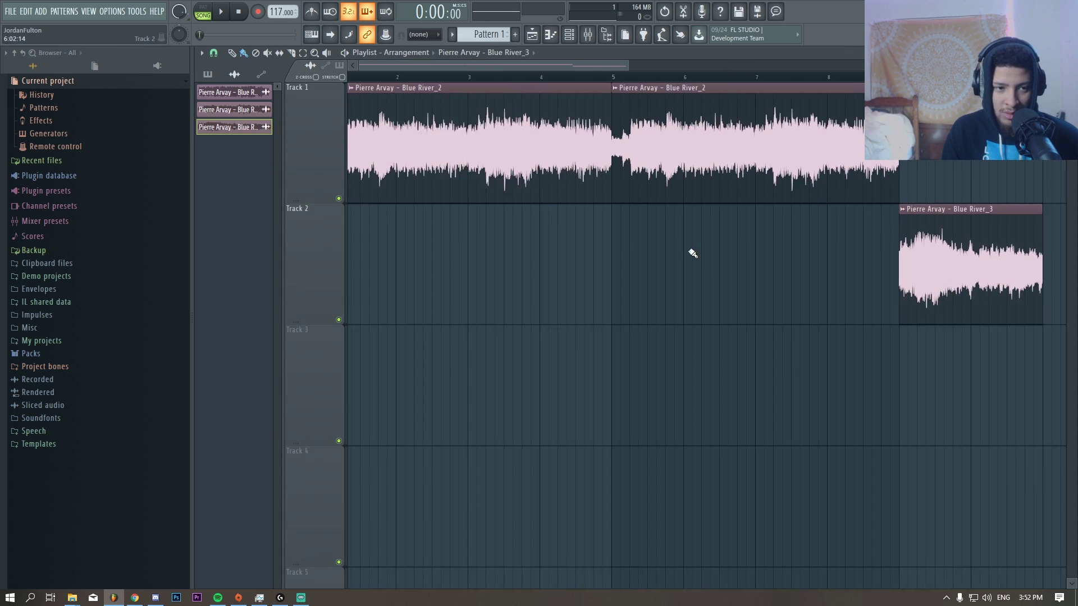
scroll(668, 259, "down", 2)
scroll(635, 267, "up", 2)
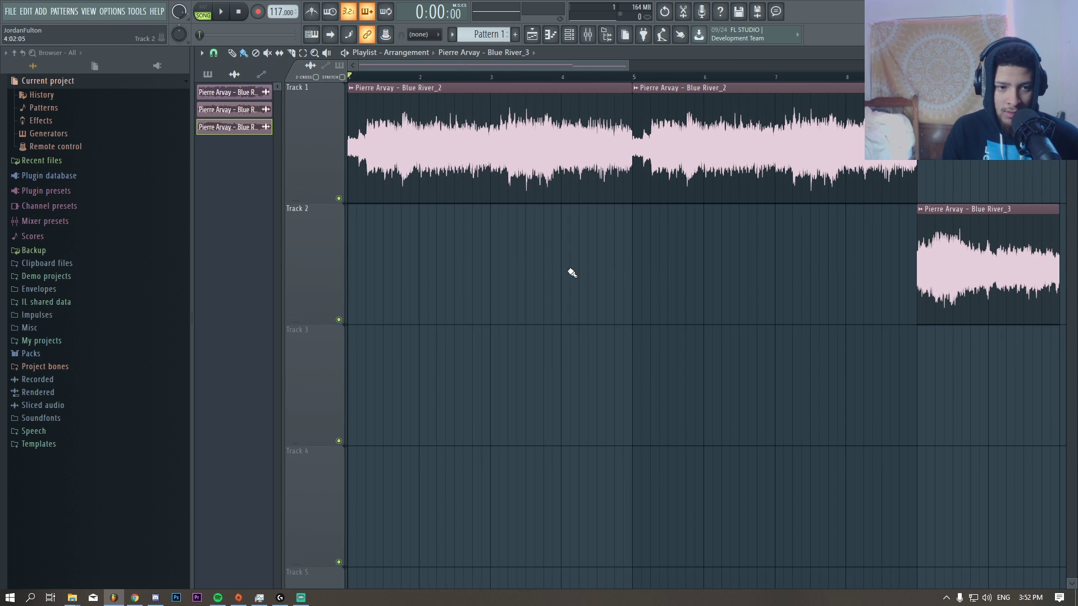
scroll(706, 335, "down", 3)
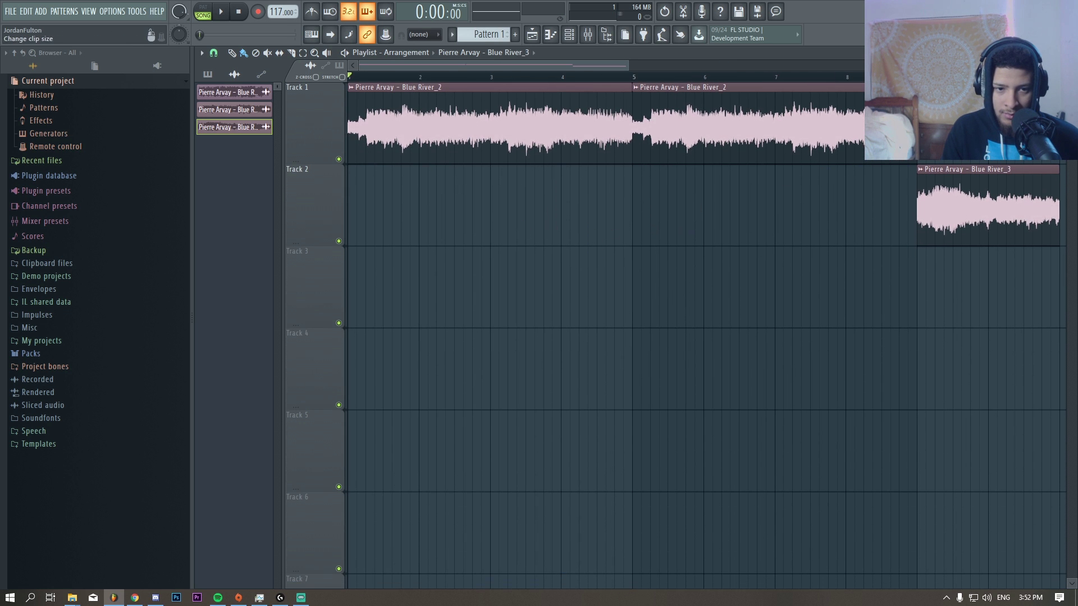
Play the arrangement from bar 5 through the Blue River_3 clip and check that clip's sample settings.
left_click(641, 75)
key("space")
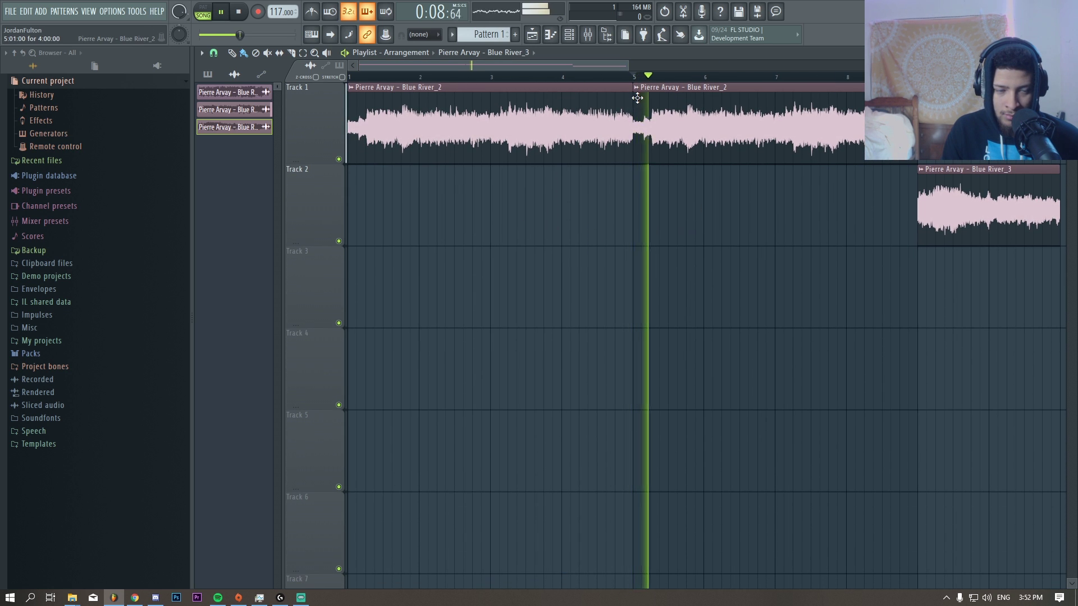
scroll(597, 119, "down", 3)
double_click(674, 212)
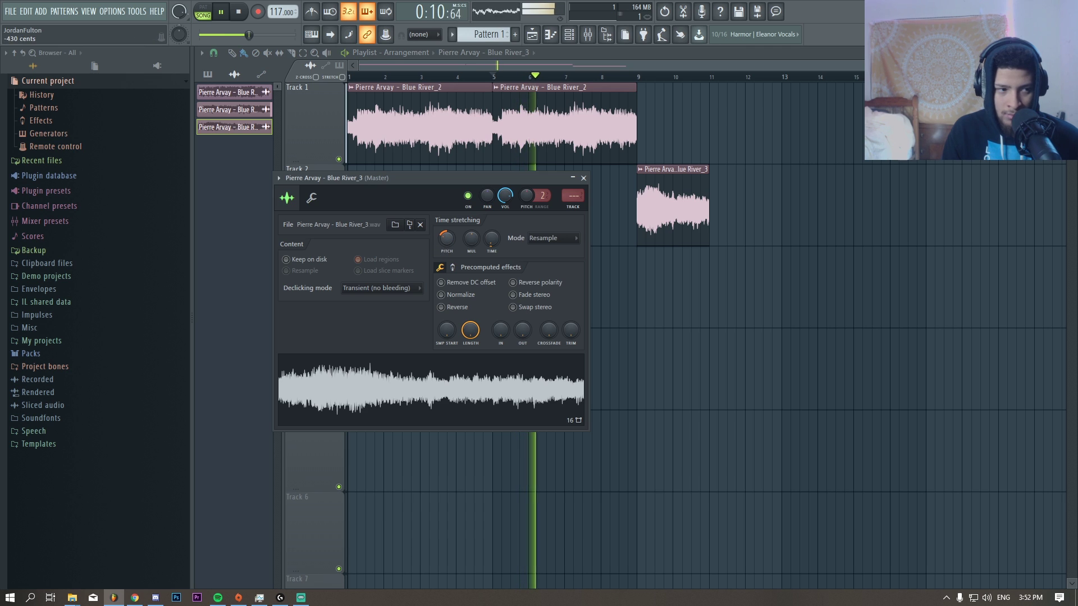
key("Escape")
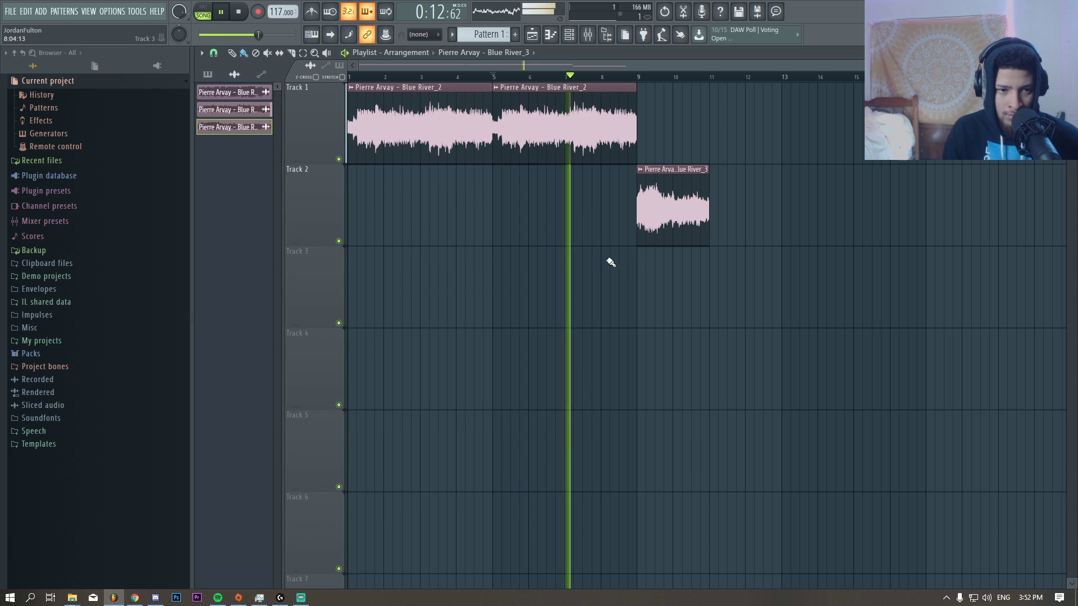
scroll(588, 253, "up", 3)
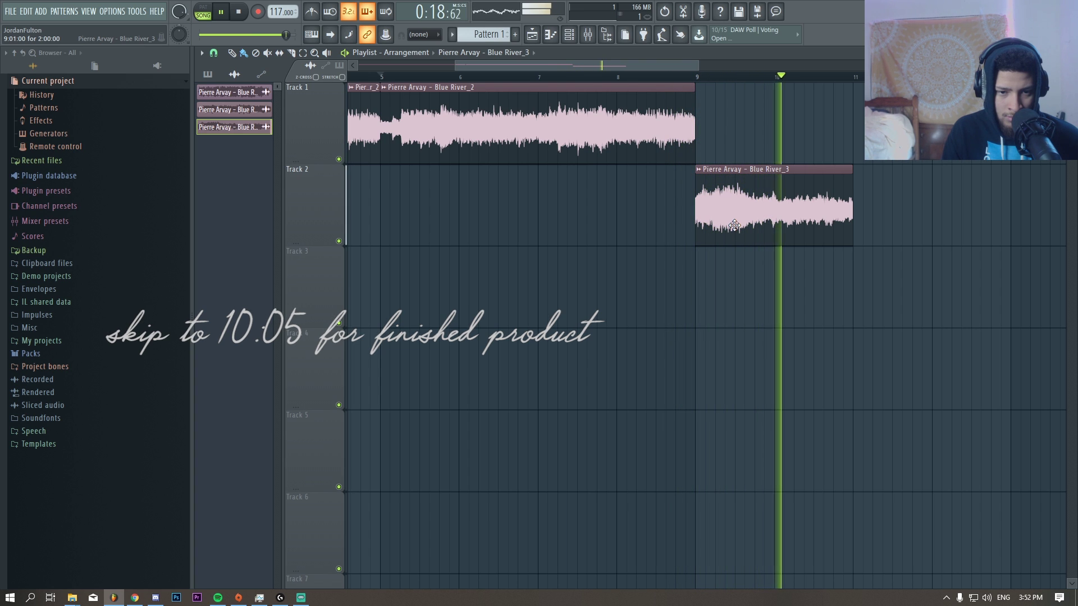
key("space")
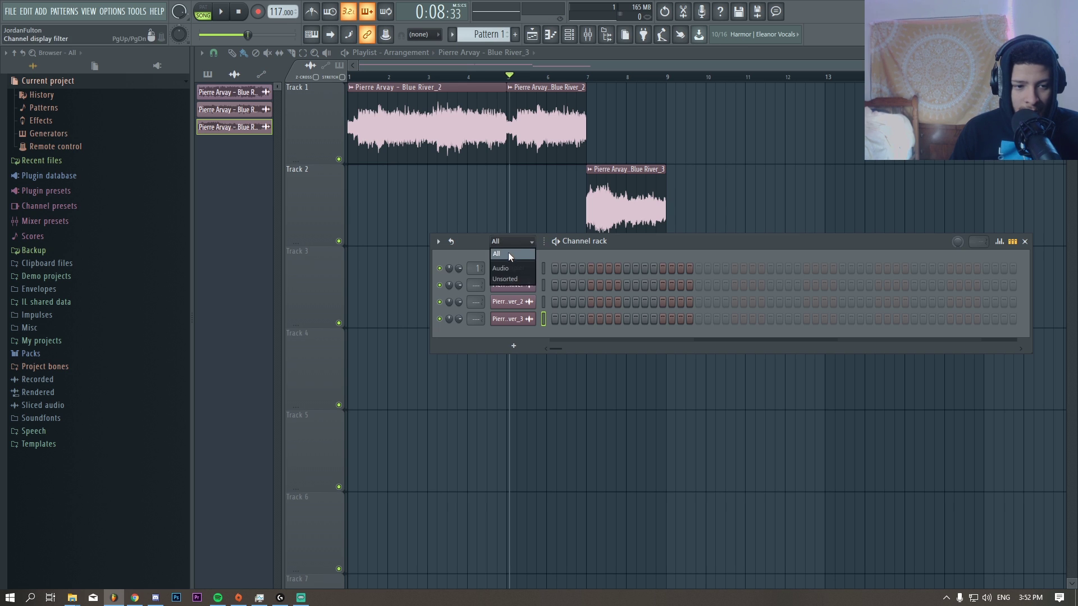
Reopen Edison from the Master mixer track and select a new, longer section of the Blue River sample.
key("F9")
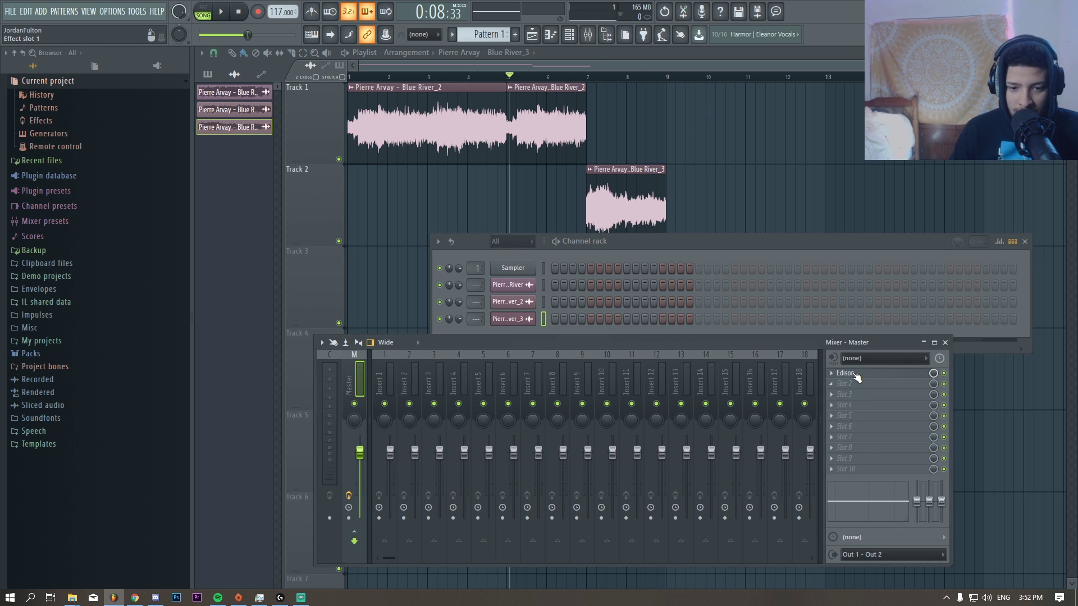
left_click(854, 373)
scroll(447, 332, "down", 4)
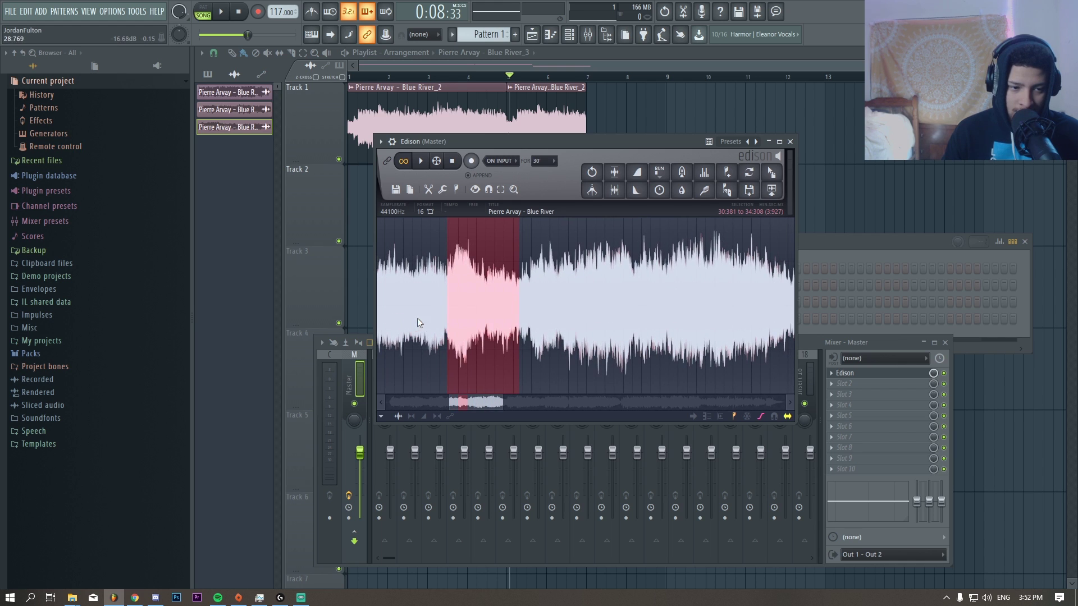
scroll(428, 317, "down", 4)
left_click_drag(452, 319, 627, 319)
scroll(443, 320, "up", 4)
left_click_drag(463, 322, 715, 319)
scroll(512, 321, "down", 4)
scroll(504, 319, "up", 3)
scroll(511, 317, "up", 4)
Audition the selected section in Edison and refine its start and end around the phrase.
key("space")
scroll(461, 314, "down", 4)
scroll(724, 319, "up", 2)
scroll(561, 342, "down", 3)
scroll(616, 337, "up", 8)
scroll(510, 331, "down", 8)
scroll(508, 342, "up", 4)
left_click_drag(549, 347, 665, 349)
scroll(734, 344, "up", 8)
scroll(558, 346, "down", 8)
scroll(576, 373, "up", 5)
left_click_drag(604, 314, 549, 314)
Send the Edison selection to the playlist as an audio clip on Track 3 starting at bar 9.
key("shift+c")
left_click_drag(662, 274, 706, 274)
double_click(706, 274)
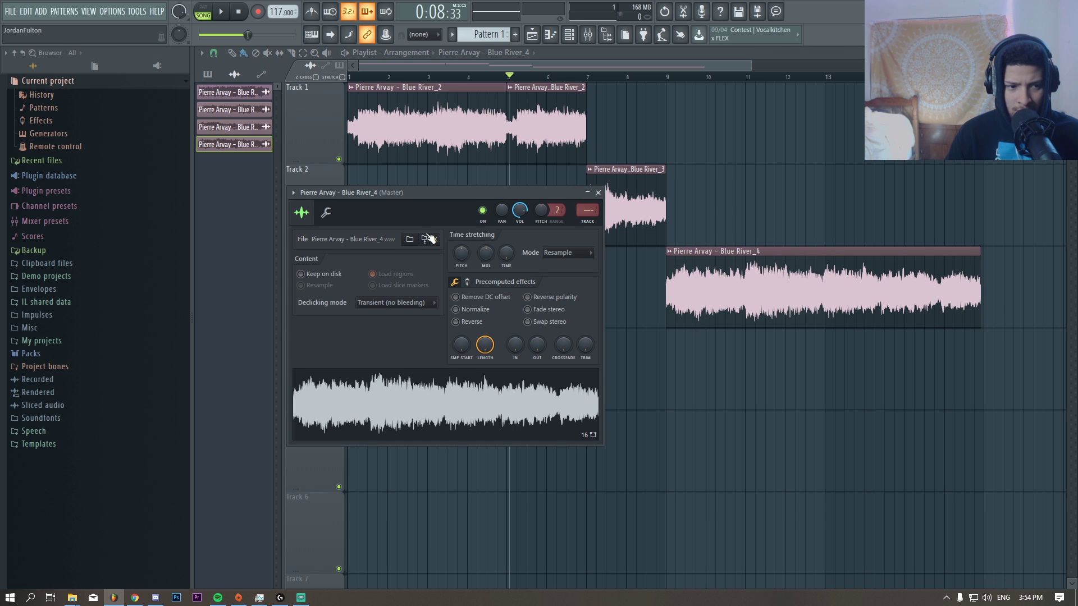
left_click(598, 193)
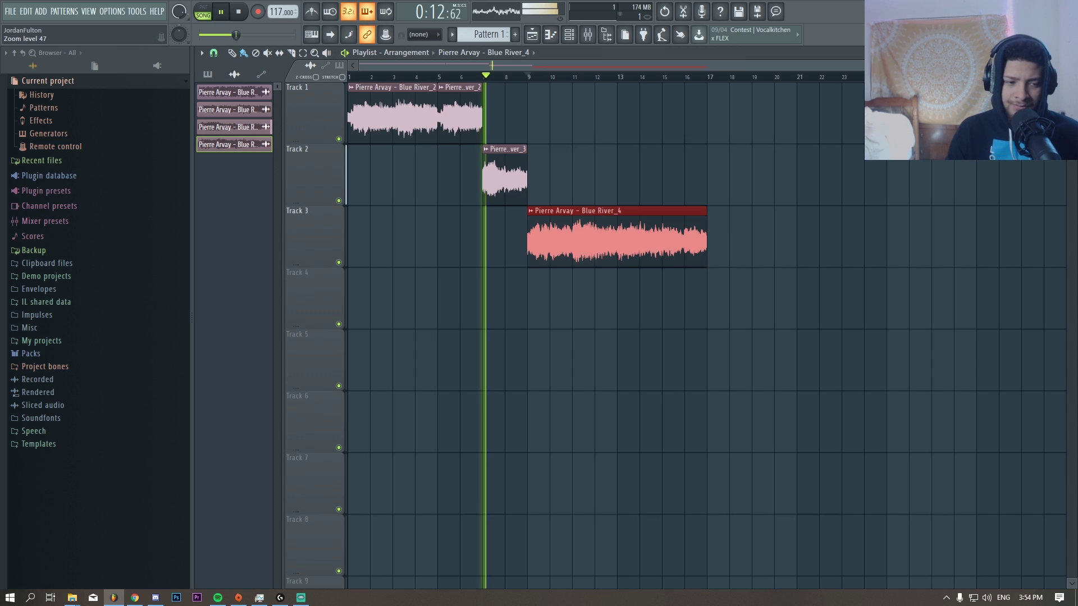
Listen to the arrangement through the Blue River_4 clip on Track 3 and open that clip's sample settings.
scroll(800, 236, "down", 3)
right_click(801, 237)
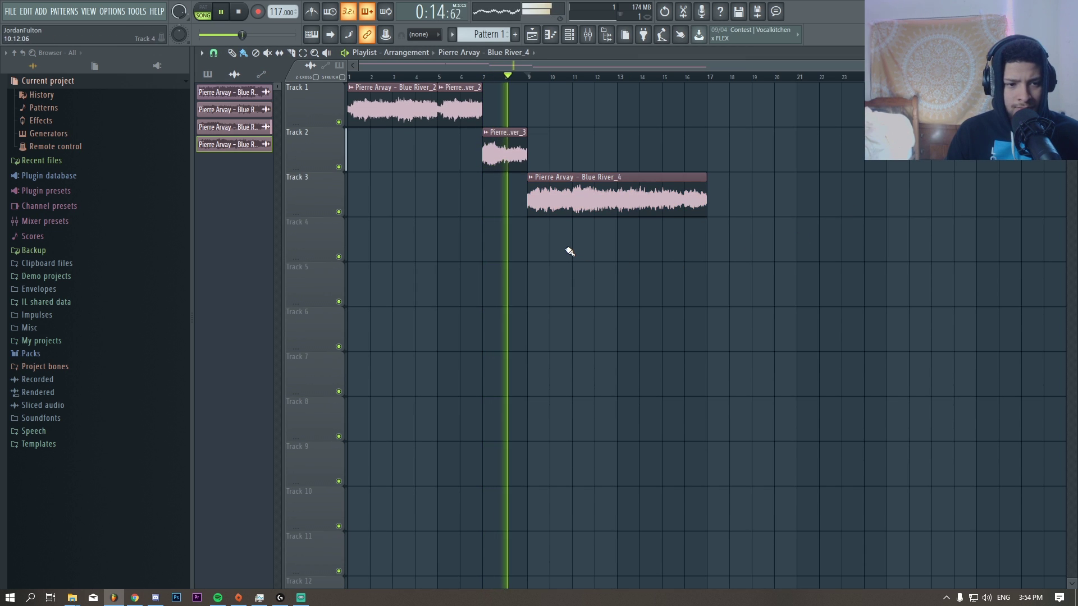
scroll(507, 245, "up", 2)
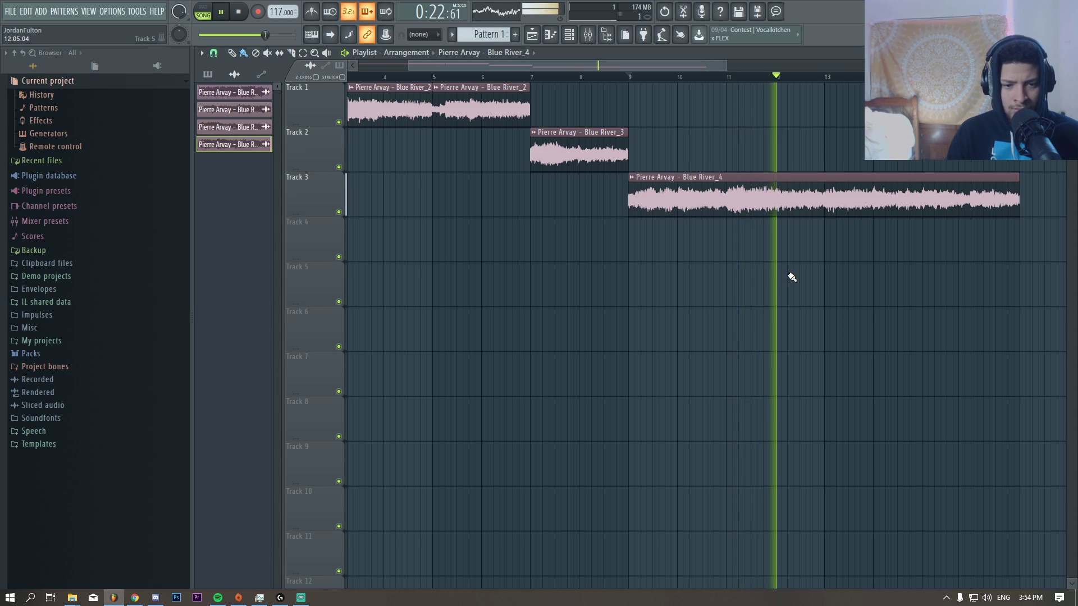
double_click(812, 212)
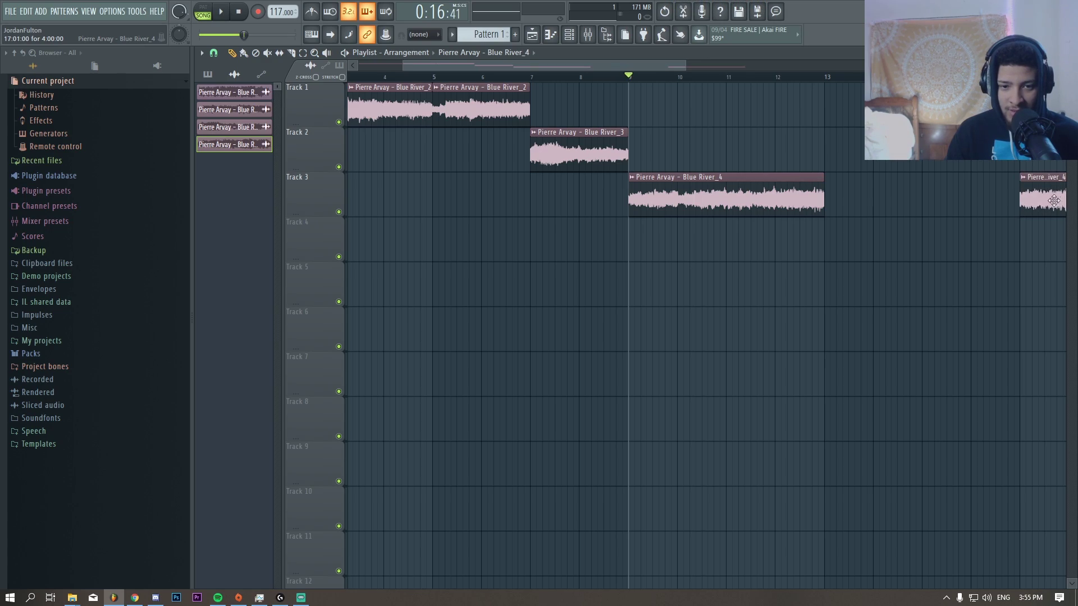
Duplicate the first four-bar Blue River_4 clip on Track 3 into the gap at bar 13.
left_click_drag(885, 174, 761, 225)
key("ctrl+b")
scroll(811, 258, "up", 3)
scroll(768, 264, "down", 4)
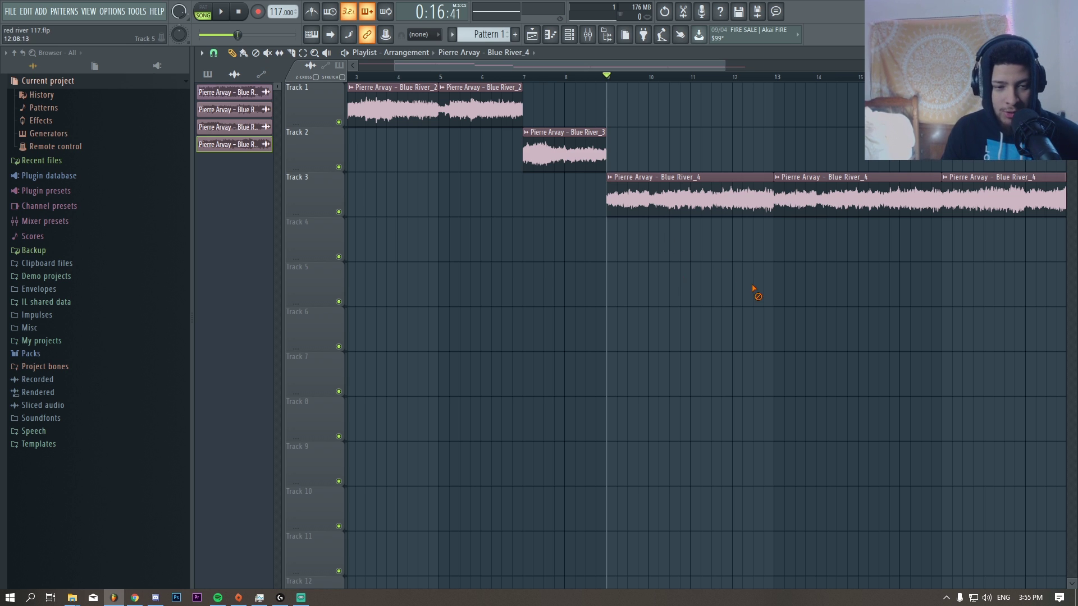
scroll(673, 236, "down", 3)
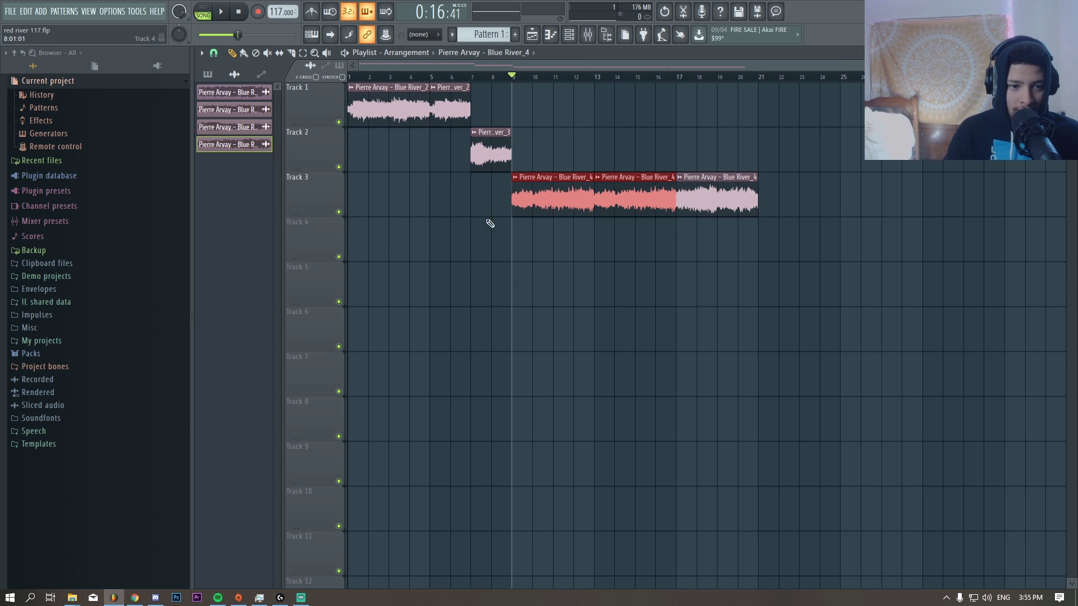
Examine the Blue River_4 clip's reverse and time-stretching settings, close the open windows and move the playback position to bar 9.
scroll(433, 233, "up", 4)
left_click(569, 35)
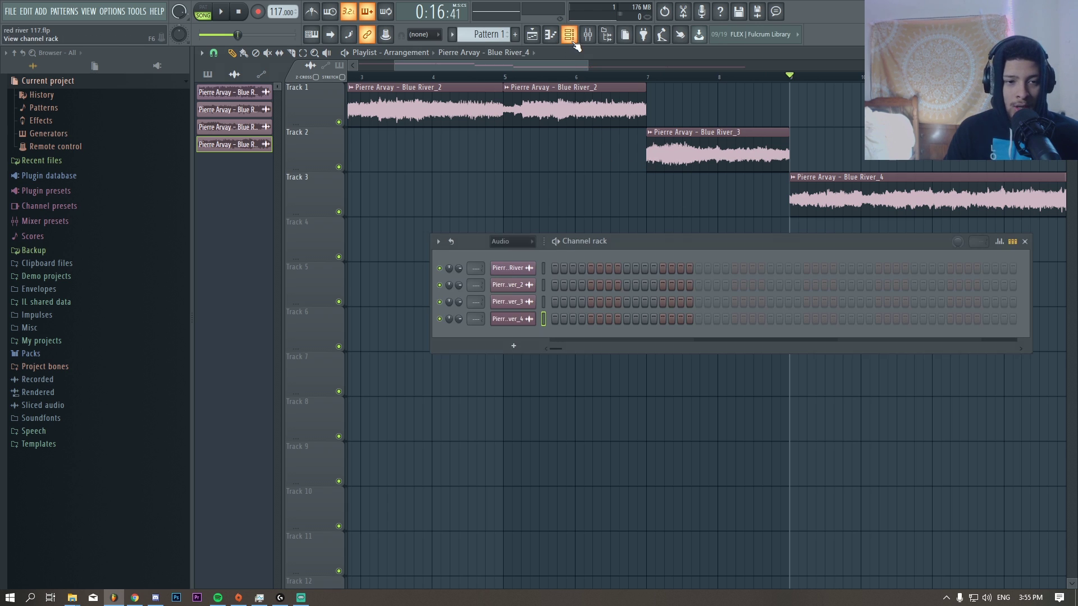
key("F6")
double_click(853, 195)
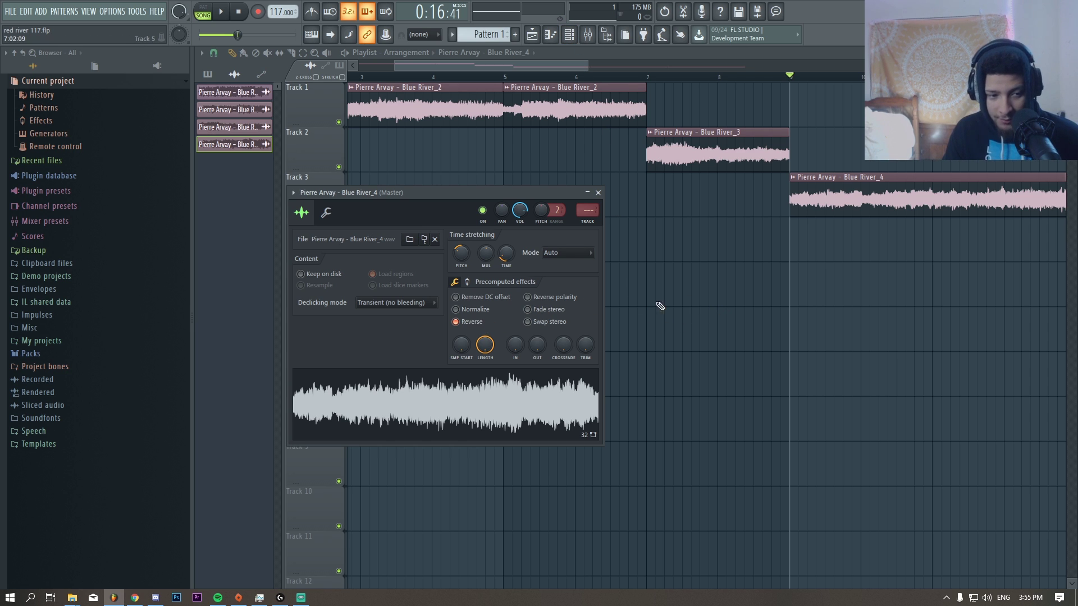
right_click(765, 306)
scroll(730, 328, "down", 3)
scroll(735, 300, "up", 4)
double_click(787, 210)
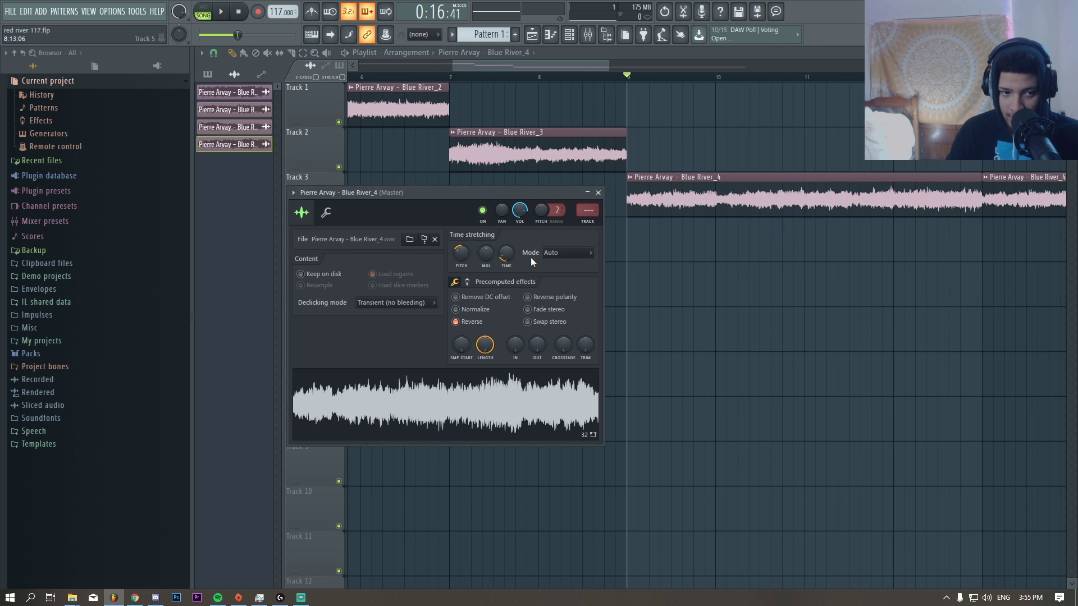
right_click(727, 318)
scroll(727, 318, "down", 3)
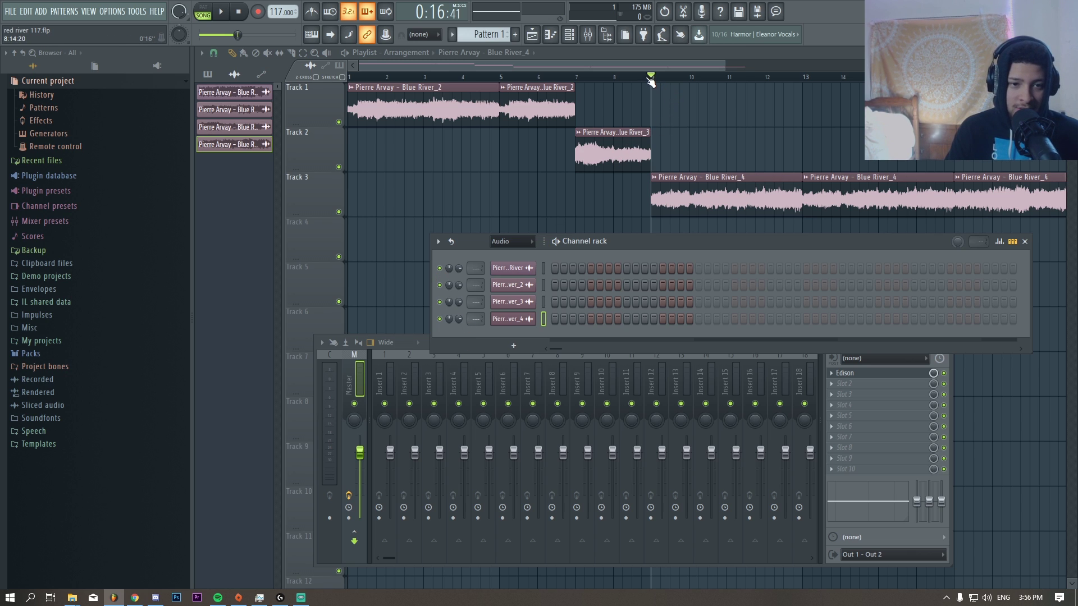
key("F12")
mouse_move(357, 77)
left_mouse_down()
mouse_move(667, 89)
mouse_move(650, 88)
left_mouse_up()
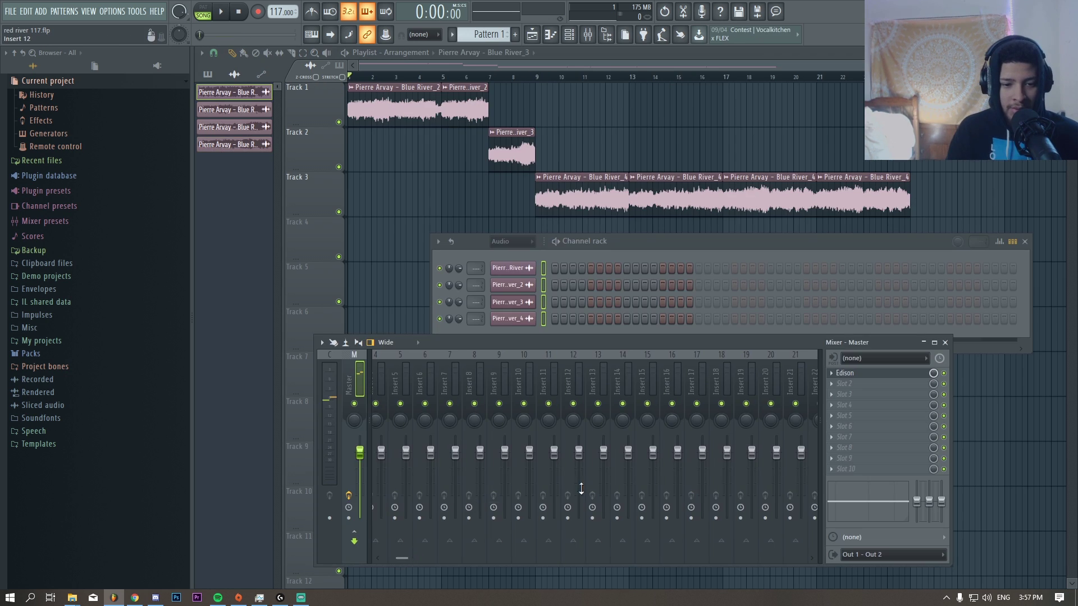
Route the four selected Blue River channels to consecutive mixer tracks starting from Insert 20.
left_click(770, 378)
right_click(769, 377)
mouse_move(804, 413)
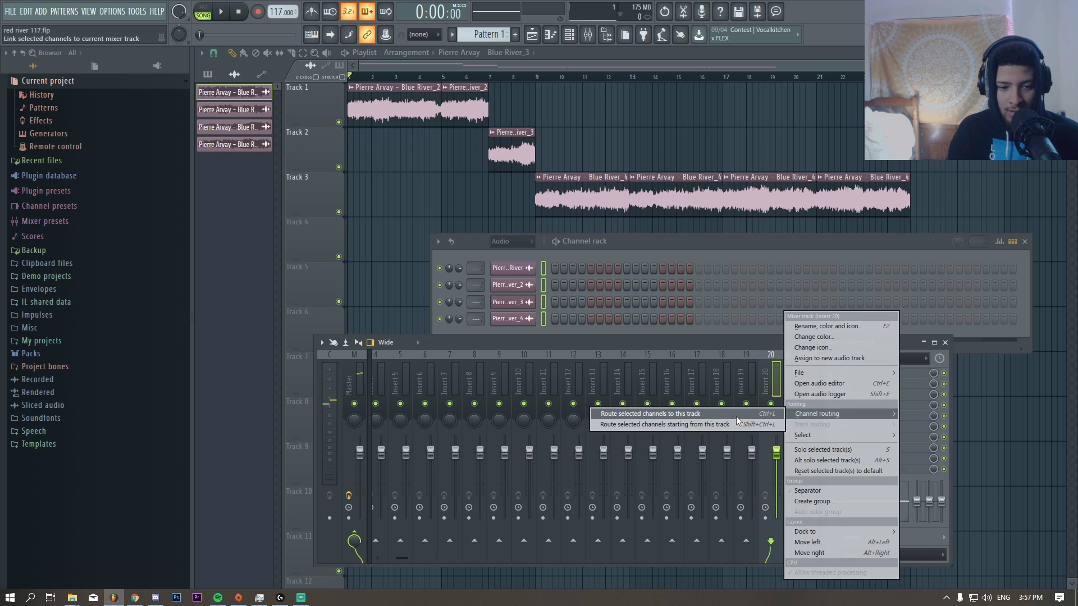
left_click(737, 419)
left_click_drag(415, 555, 422, 557)
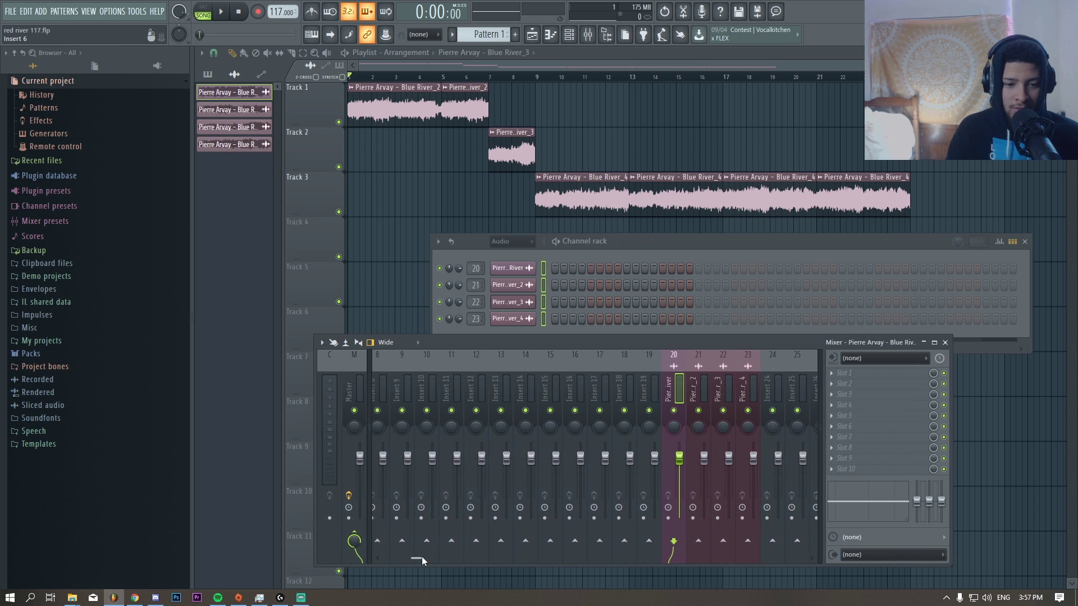
Insert Gross Beat in the first effect slot of the Blue River_4 mixer track and load its Pitch shifter preset.
scroll(489, 80, "up", 4)
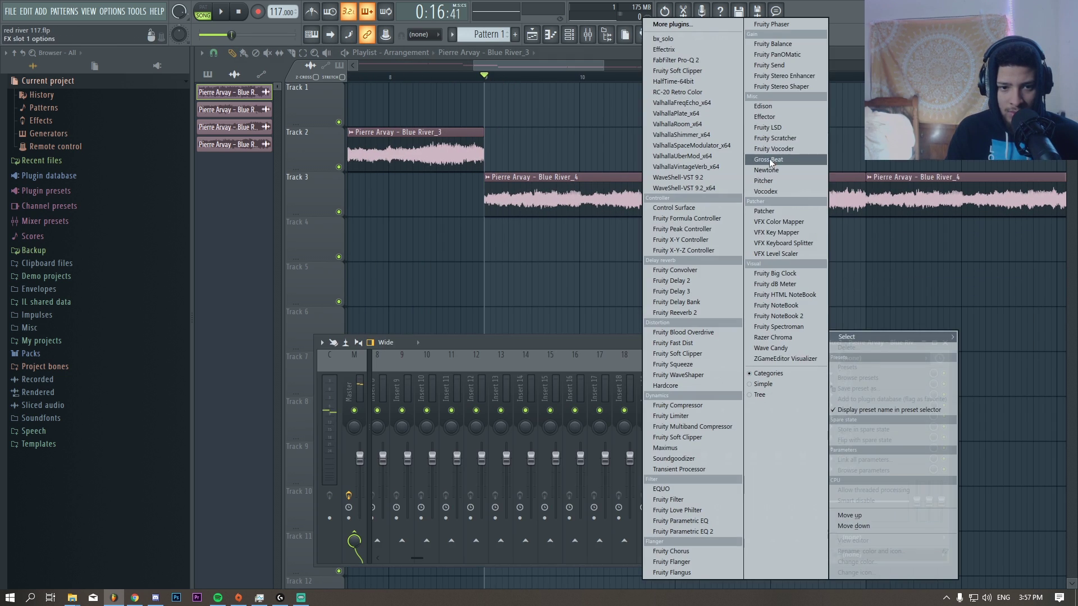
left_click(787, 163)
left_click(206, 105)
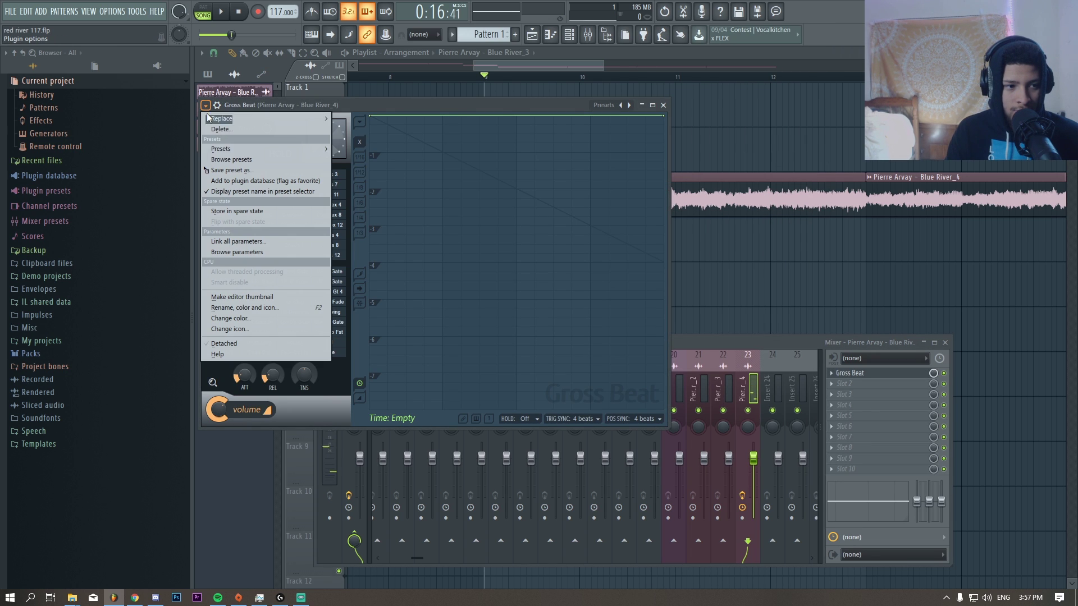
mouse_move(236, 148)
left_click(357, 191)
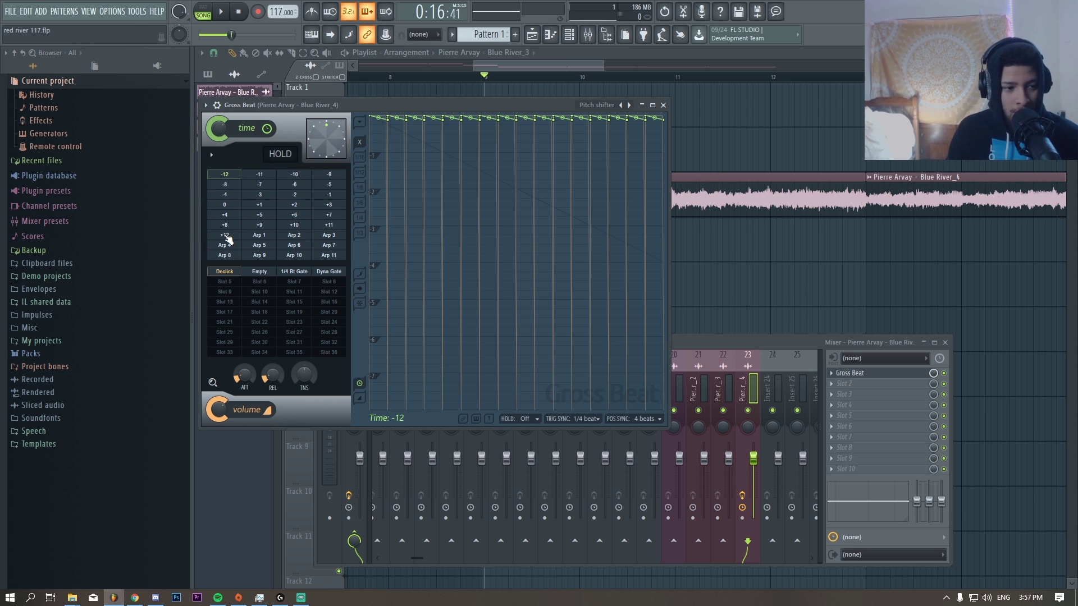
Set Gross Beat's time slot to +12.
left_click(834, 384)
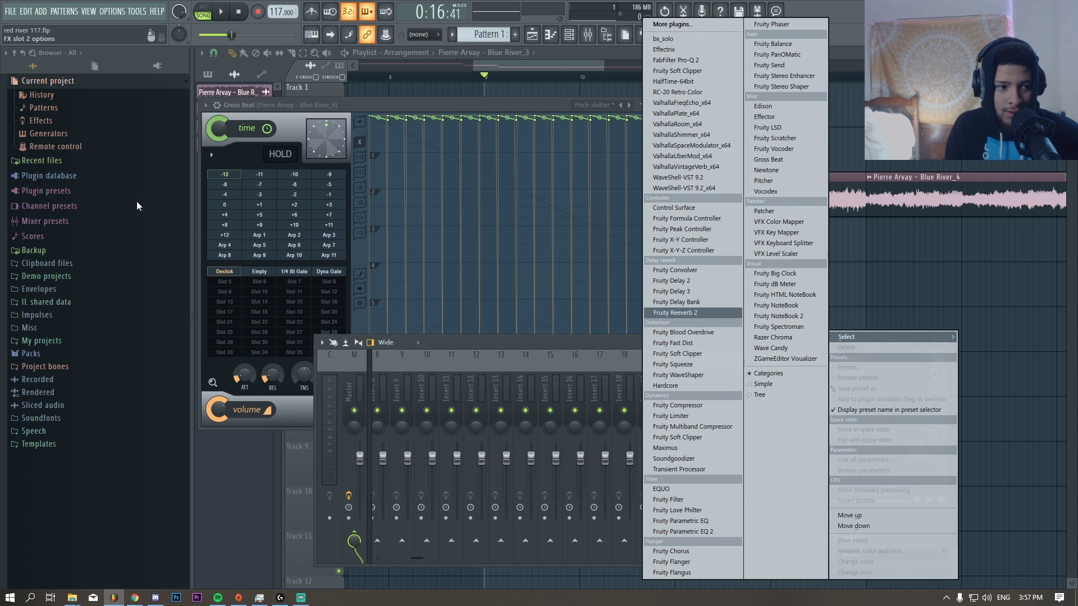
left_click(220, 233)
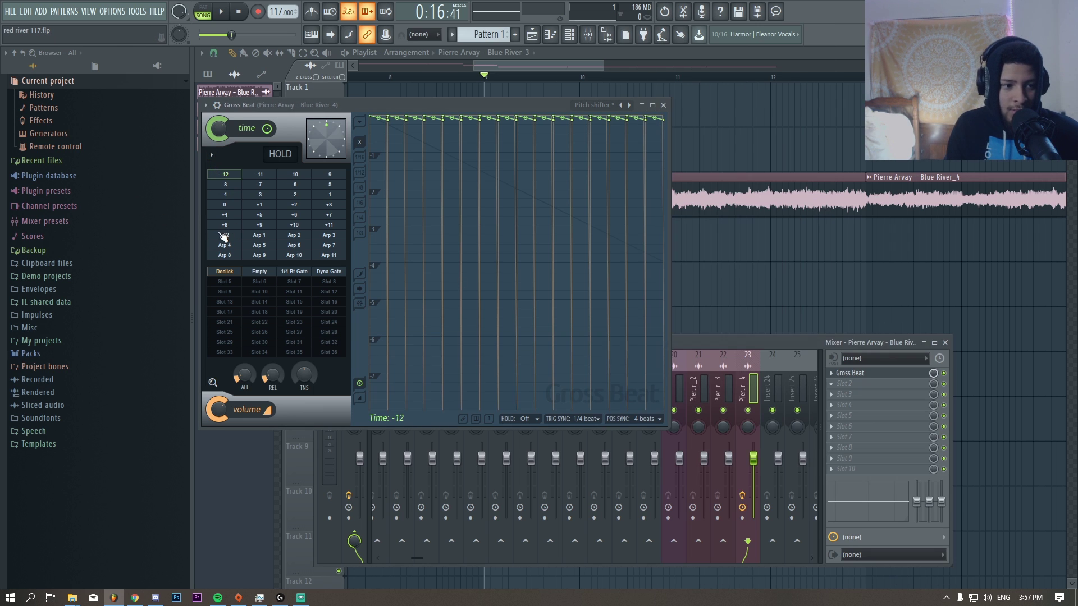
left_click(229, 239)
Add HalfTime-64bit to the second effect slot of the Blue River_4 mixer track and briefly preview the sound.
left_click(844, 384)
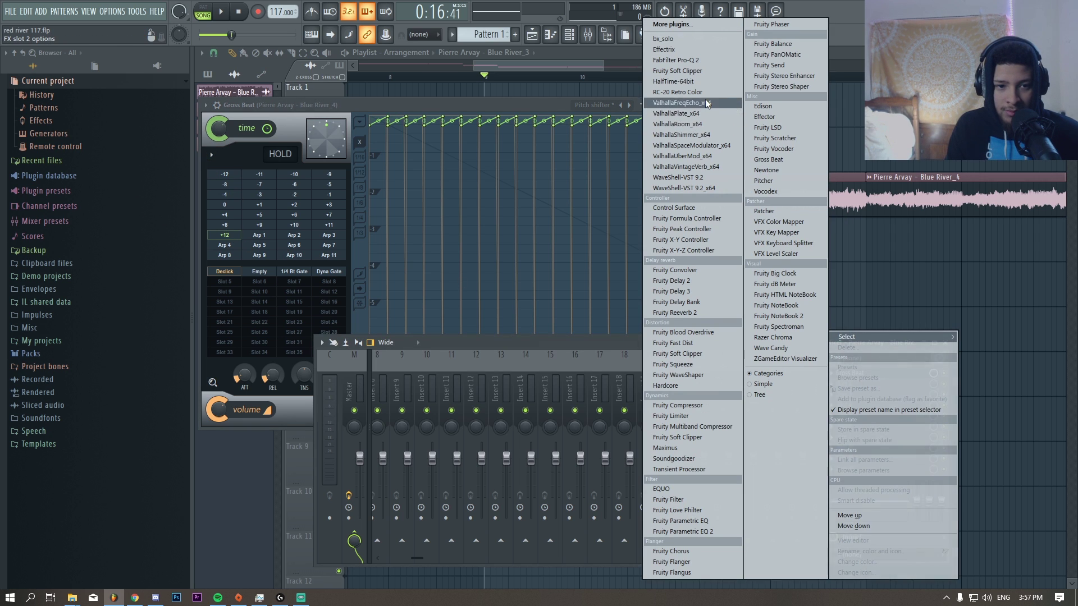
left_click(688, 81)
key("space")
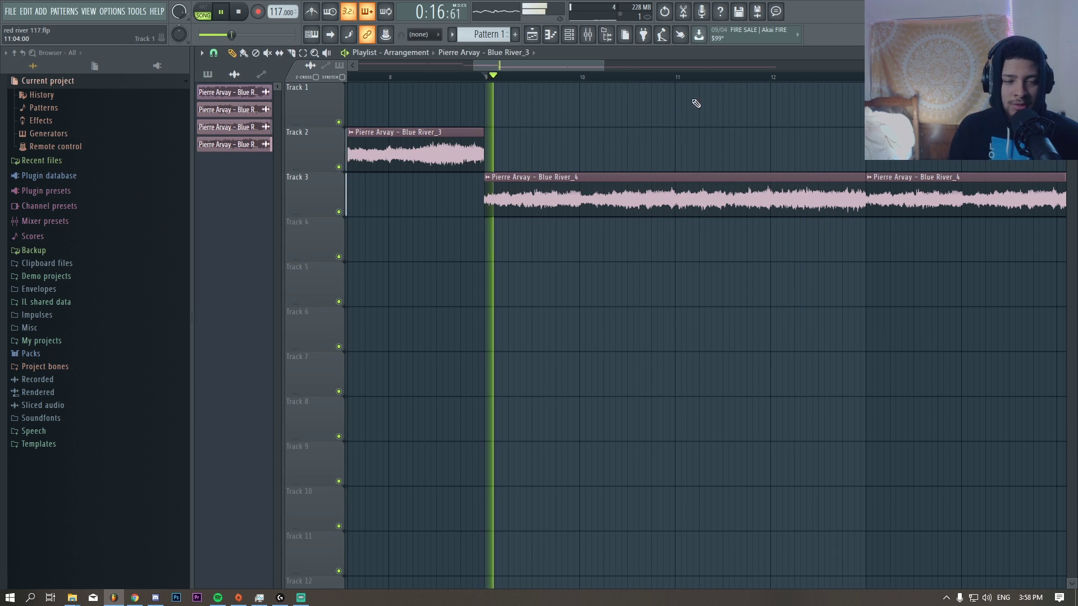
key("space")
Arrange HalfTime-64bit ahead of Gross Beat in the Blue River_4 mixer track's effect chain.
left_click(587, 36)
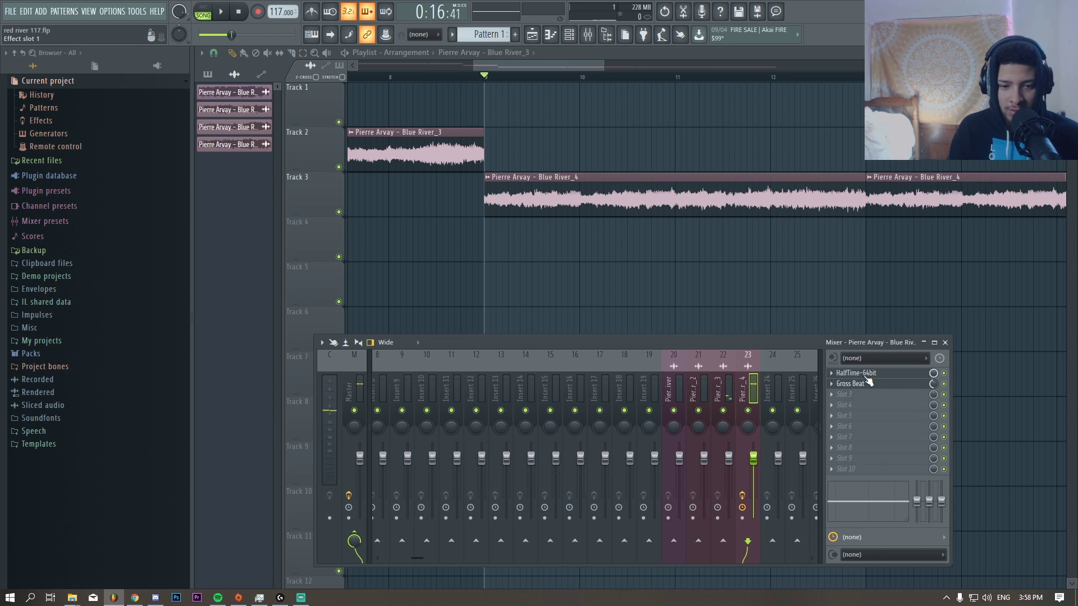
left_click_drag(902, 389, 851, 374)
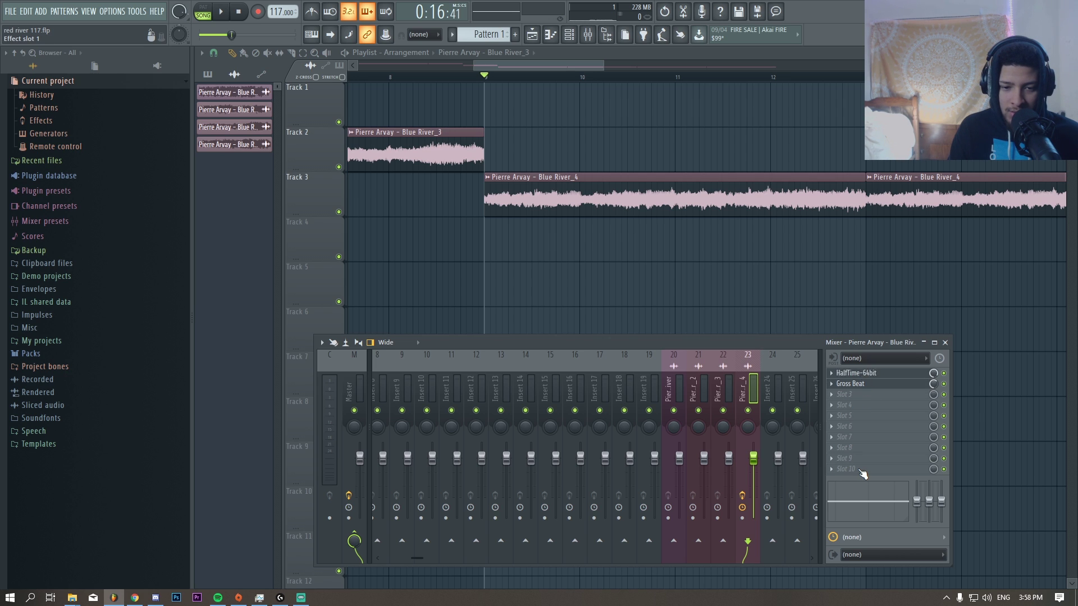
left_click_drag(864, 388, 864, 377)
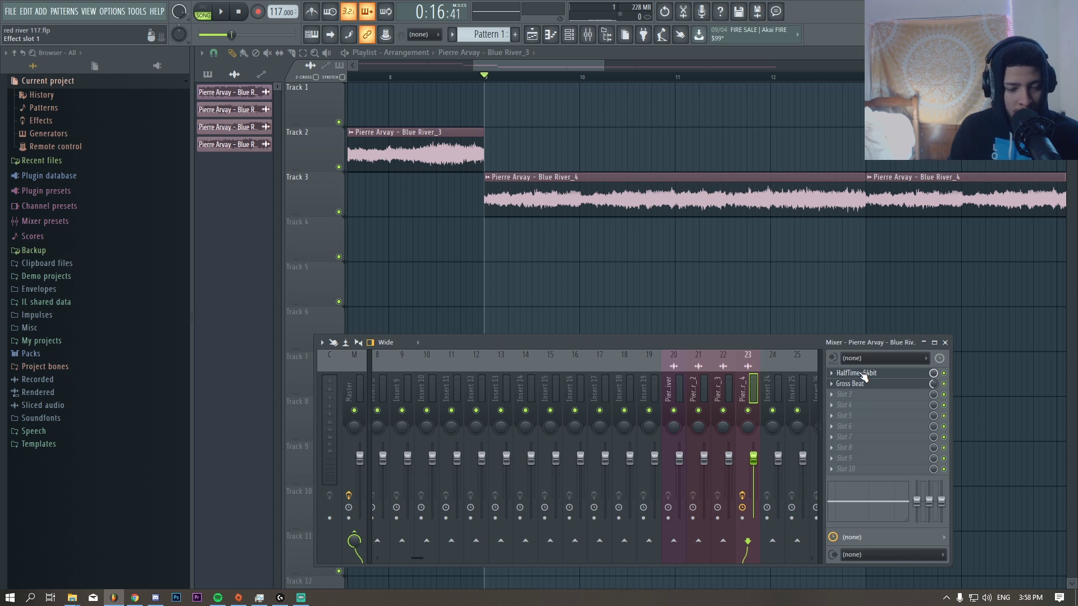
Play the arrangement from bar 9 to hear the processed Blue River_4 clips and close the mixer.
key("space")
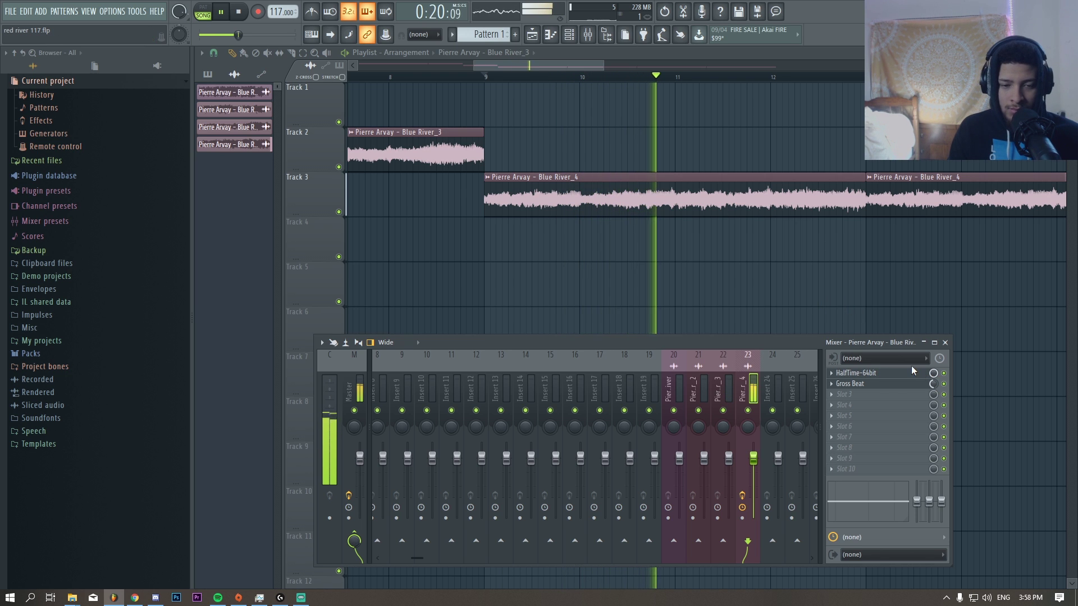
scroll(727, 293, "down", 4)
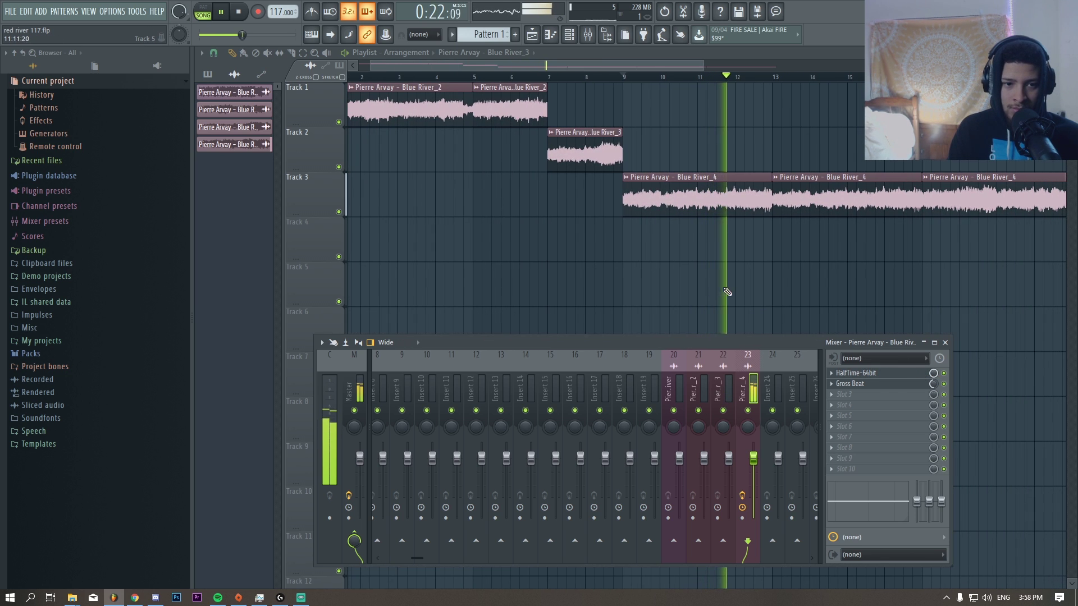
key("F9")
scroll(682, 171, "down", 1)
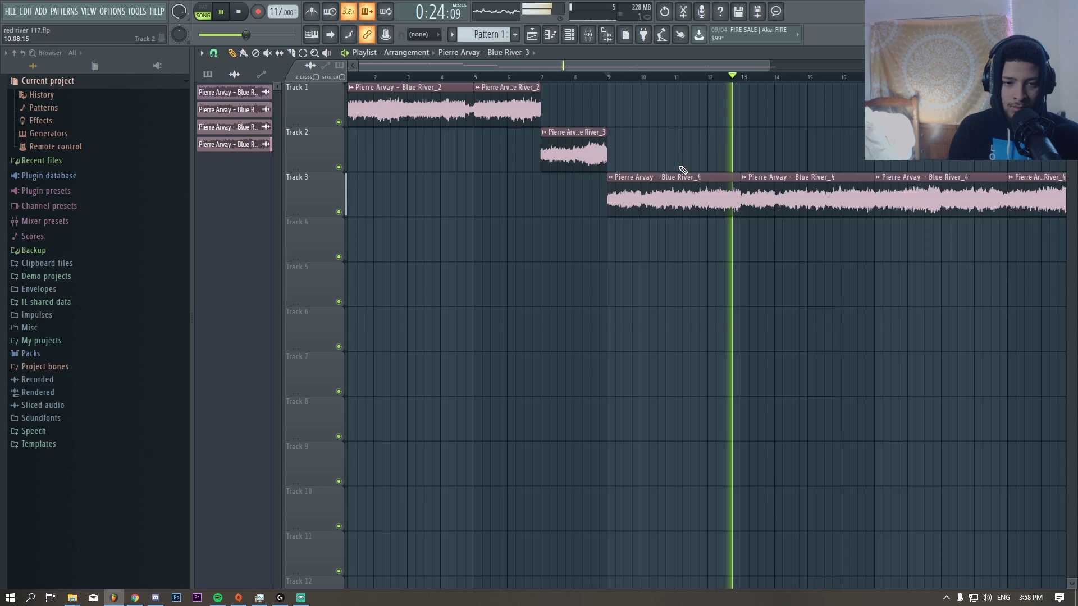
scroll(519, 65, "up", 1)
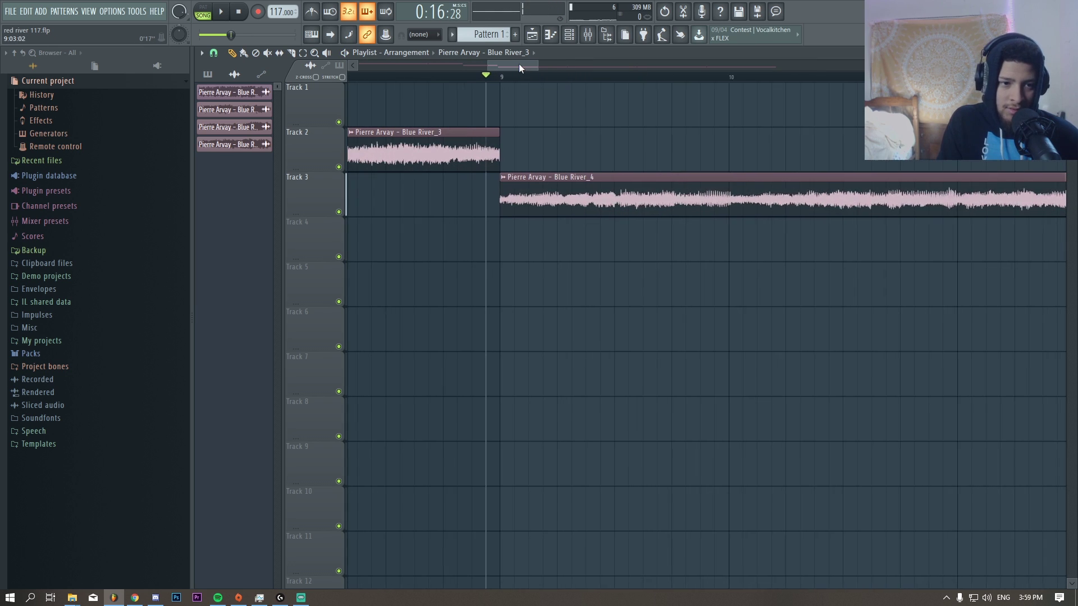
Return the playback position from bar 9 to the start of the arrangement.
left_click(499, 75)
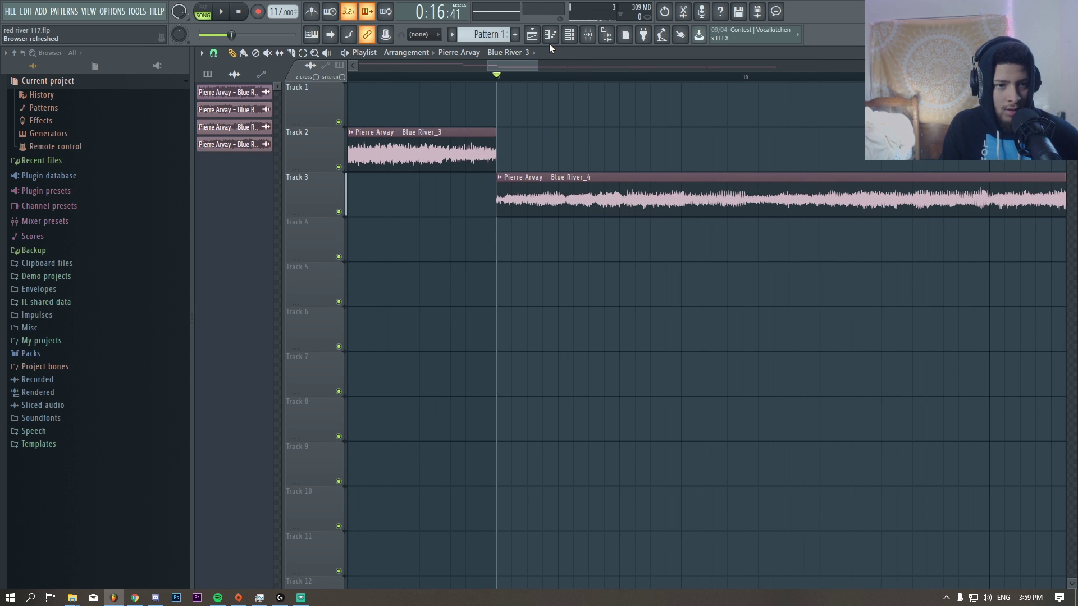
scroll(503, 68, "down", 6)
left_click(350, 77)
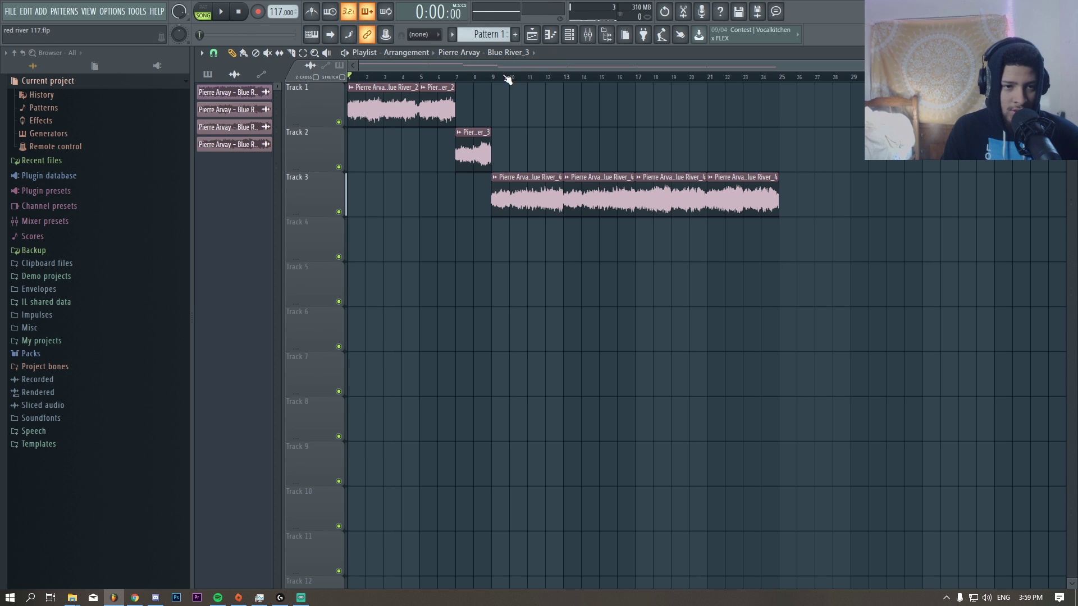
Delete the Blue River_3 clip from Track 2 and undo the deletion.
left_click(474, 147)
scroll(411, 167, "up", 2)
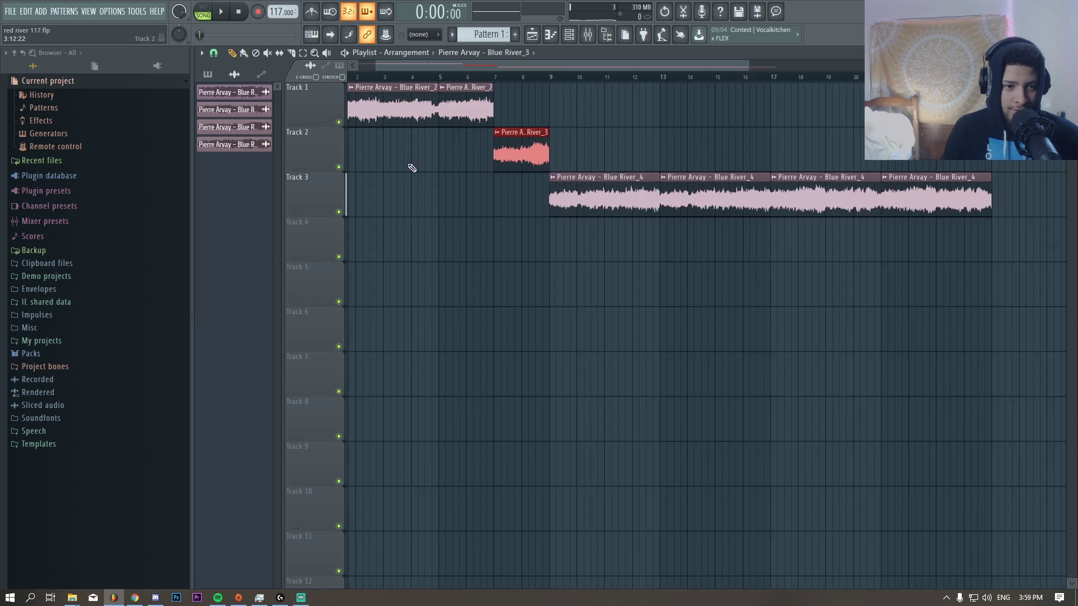
scroll(412, 167, "up", 3)
key("Delete")
key("ctrl+z")
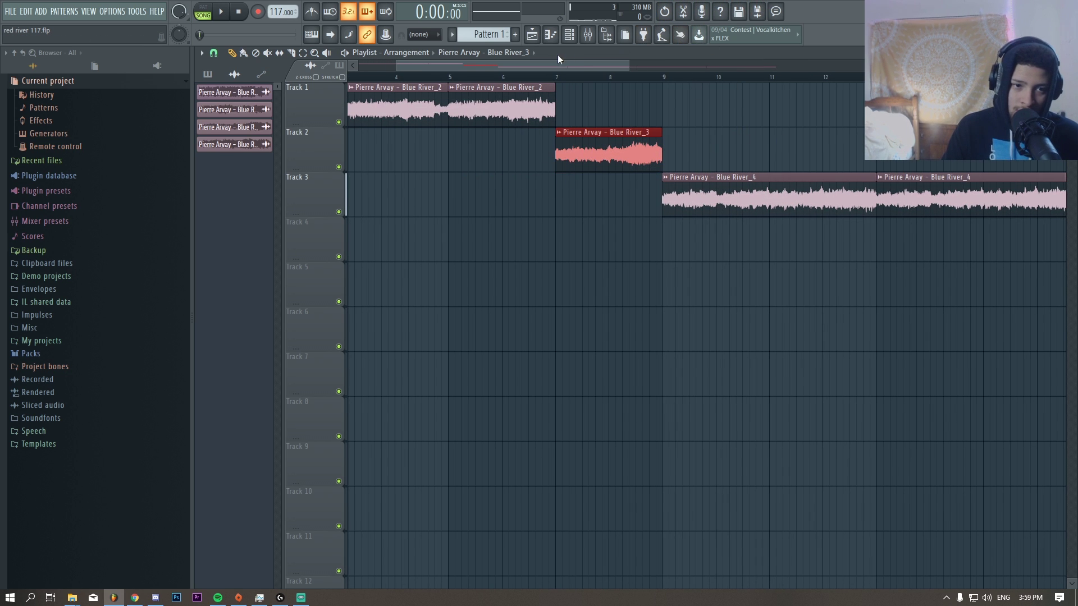
Place the full original Pierre Arvay - Blue River sample from the channel rack on Track 7, starting at bar 1.
scroll(669, 161, "down", 5)
left_click(568, 36)
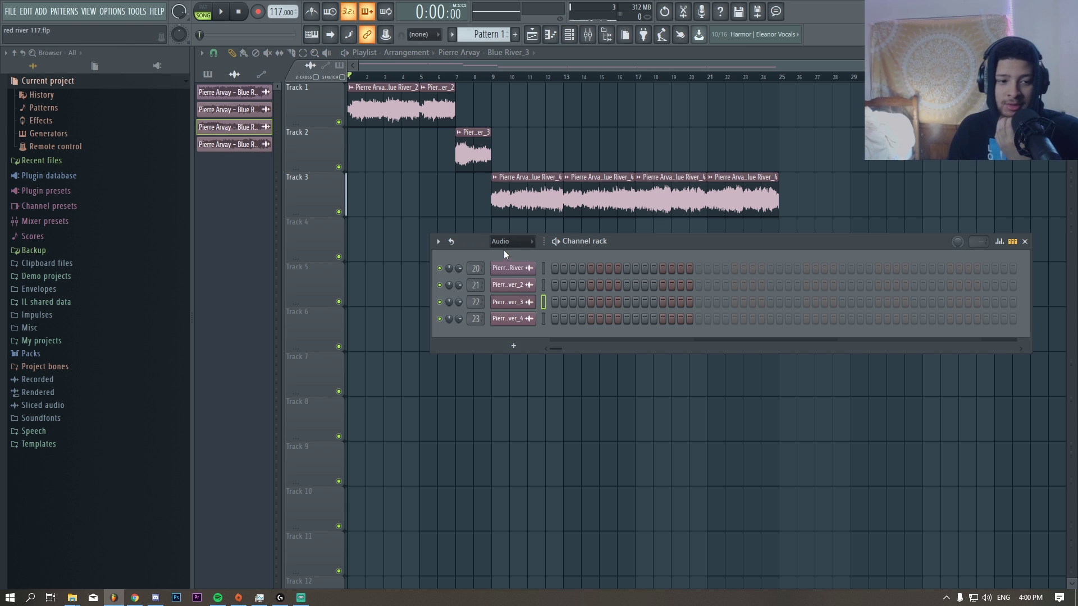
left_click(513, 267)
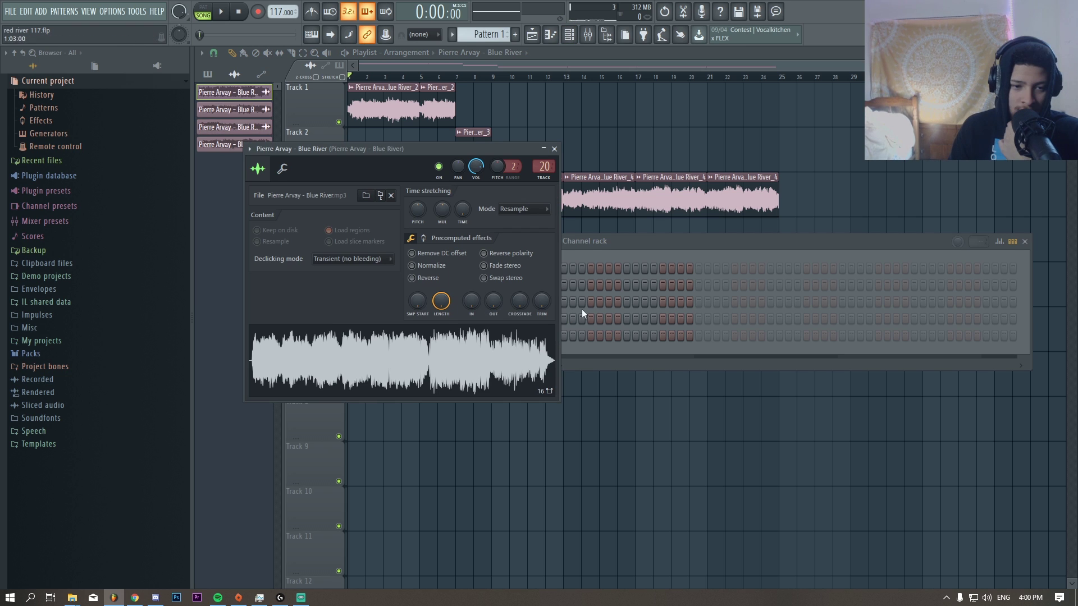
left_click(693, 240)
left_click_drag(413, 361, 462, 382)
left_click_drag(556, 376, 443, 377)
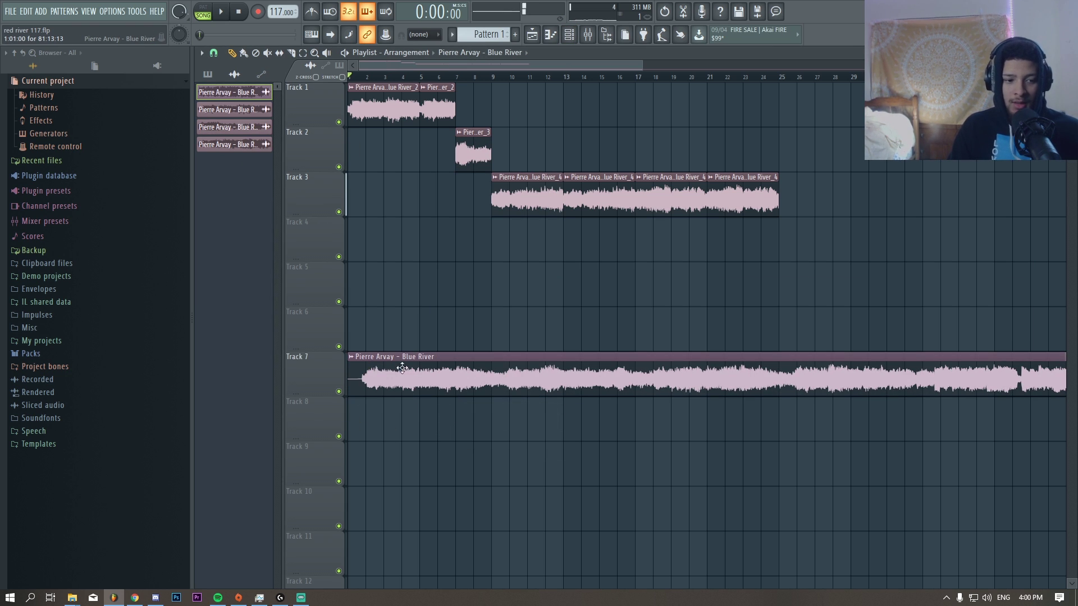
Solo Track 7 in the playlist.
left_click(251, 13)
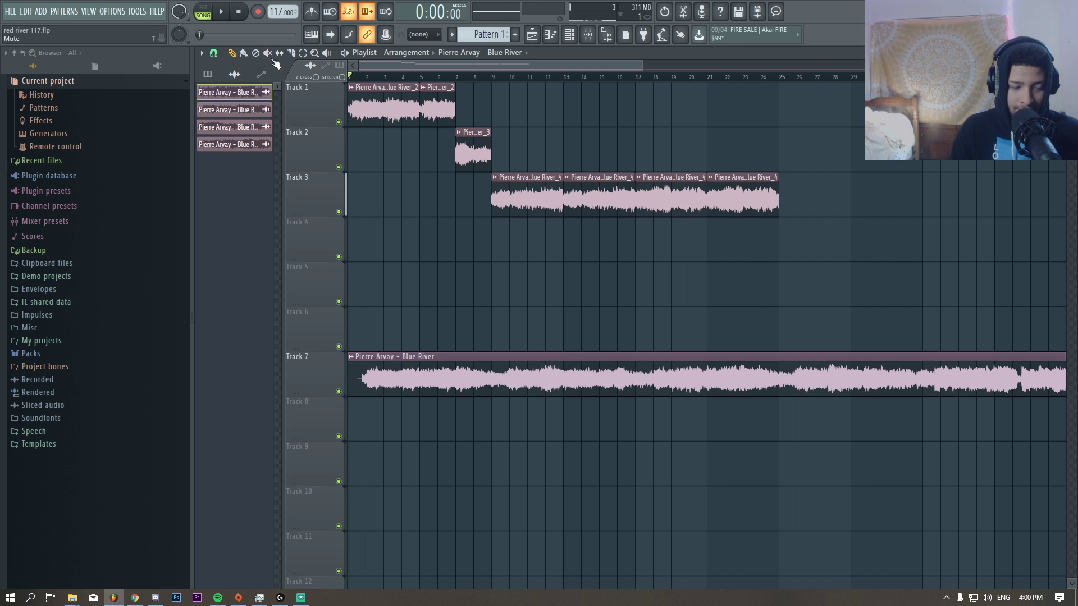
right_click(339, 392)
scroll(416, 381, "down", 4)
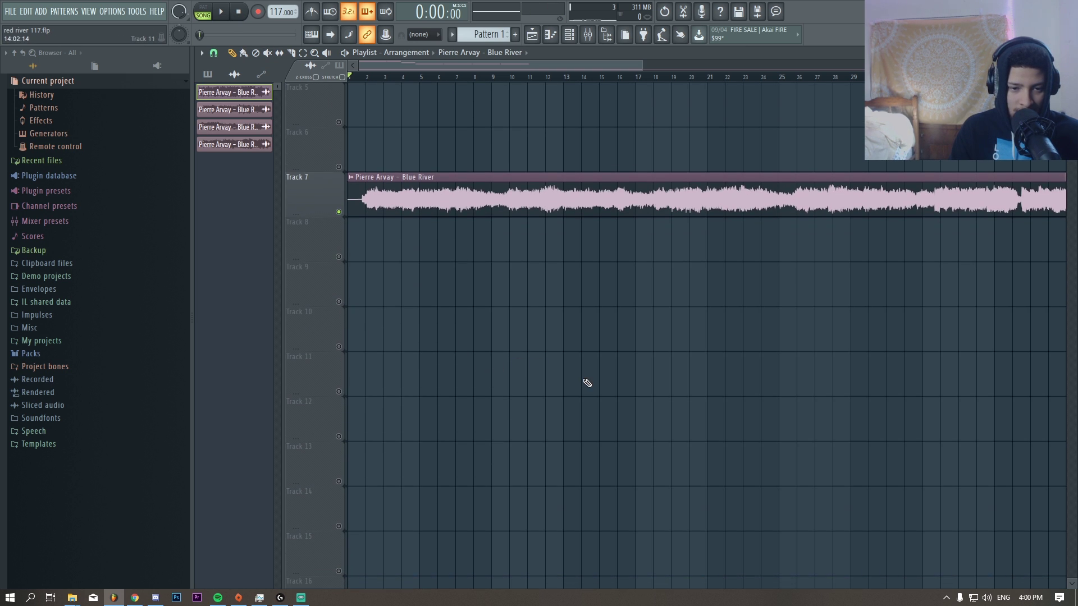
Set the playback position to bar 5 and slice the full Blue River clip on Track 7 there.
scroll(356, 323, "up", 4)
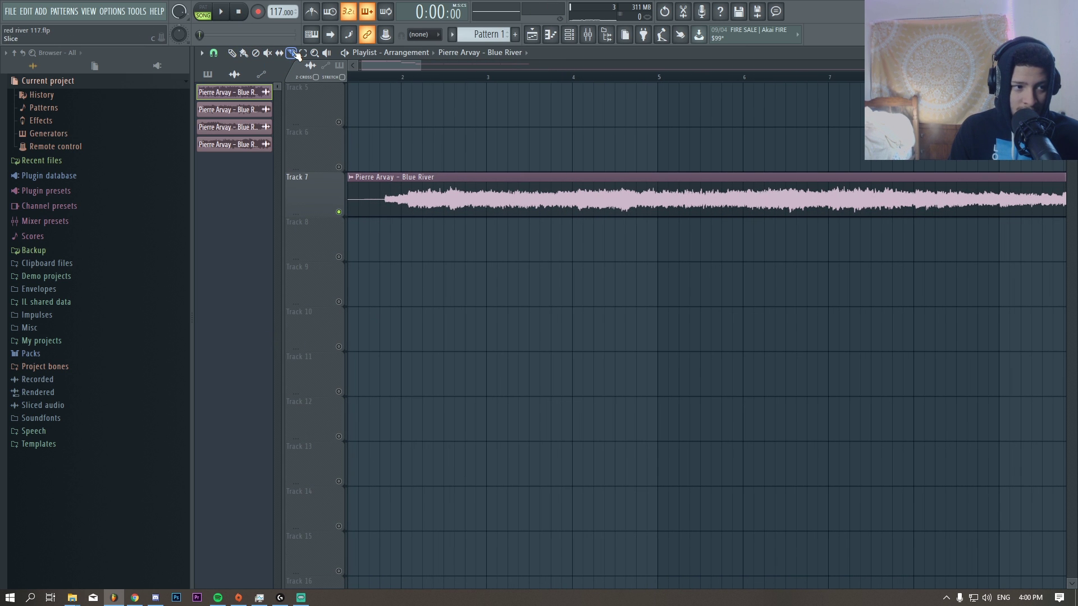
scroll(418, 236, "down", 4)
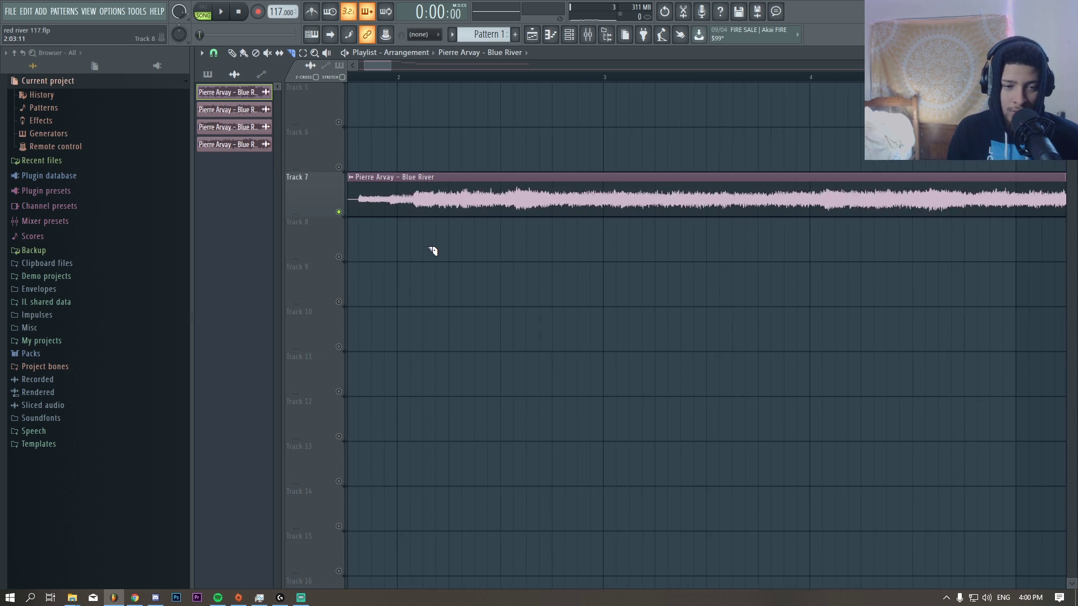
scroll(365, 248, "up", 5)
left_click(424, 77)
left_click_drag(424, 79, 948, 113)
scroll(448, 224, "down", 4)
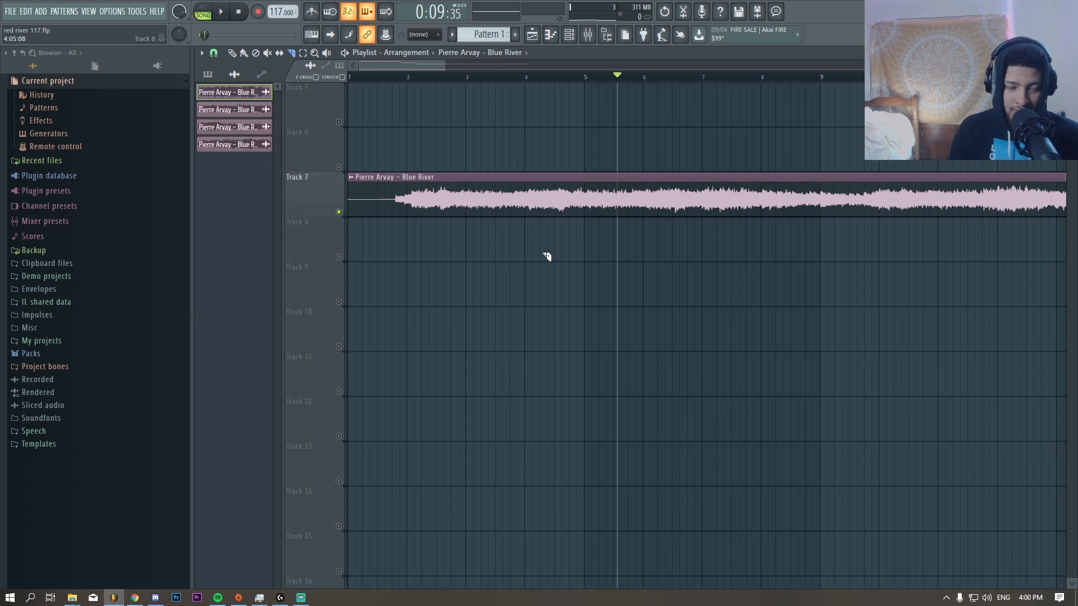
scroll(528, 209, "up", 2)
scroll(402, 217, "up", 5)
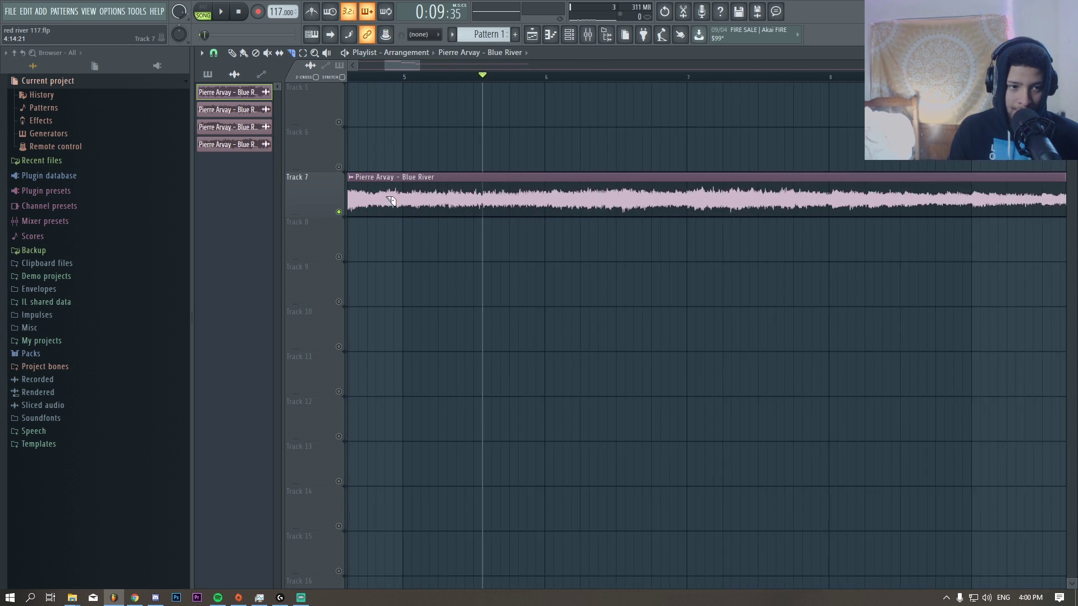
left_click(431, 79)
scroll(431, 79, "down", 4)
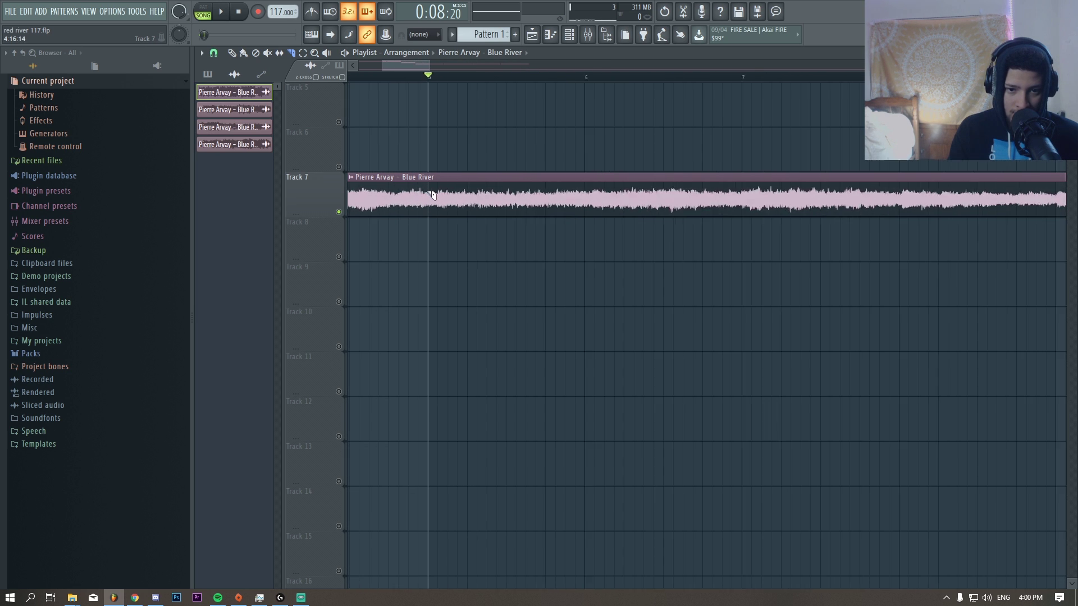
left_click_drag(428, 176, 428, 230)
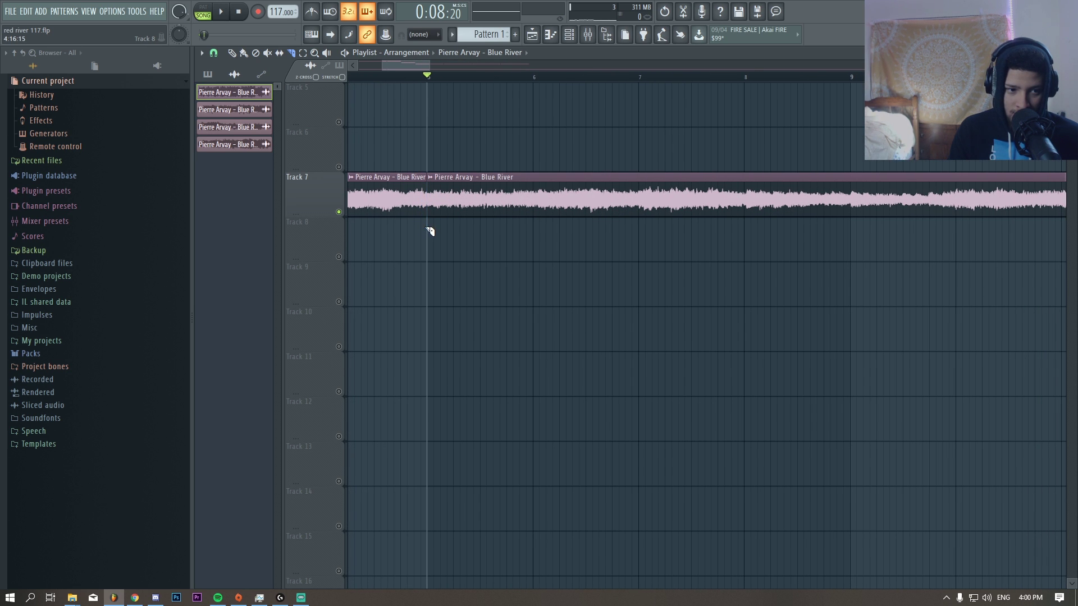
Slice the remaining Blue River clip on Track 7 again at bar 9.
scroll(427, 235, "up", 3)
scroll(431, 247, "down", 4)
scroll(668, 238, "up", 2)
left_click_drag(671, 220, 657, 306)
scroll(562, 295, "down", 2)
scroll(597, 291, "up", 3)
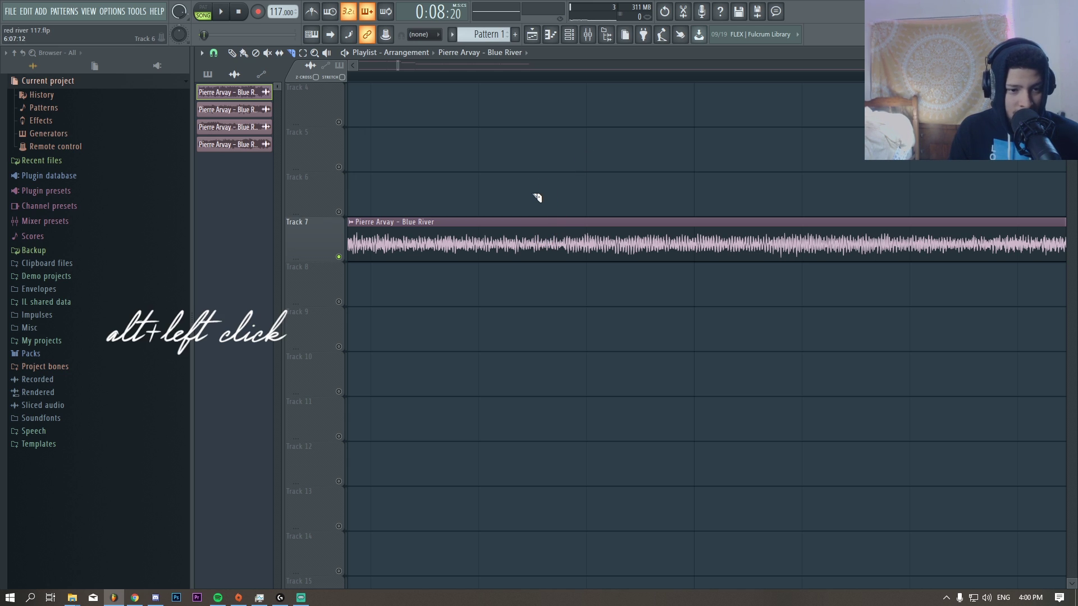
mouse_move(540, 294)
left_mouse_down()
mouse_move(520, 311)
mouse_move(554, 310)
left_mouse_up()
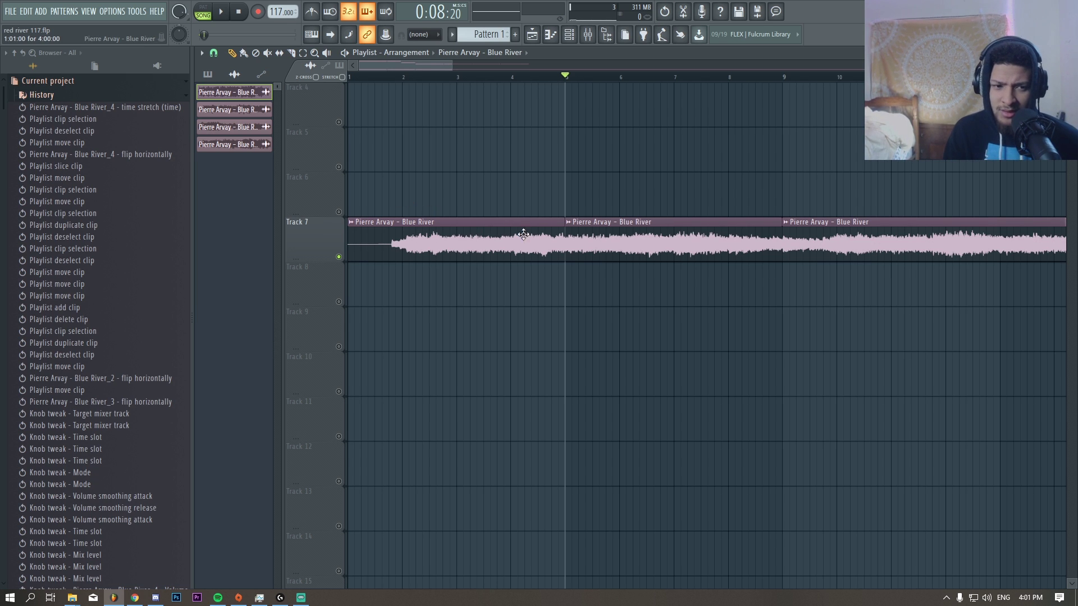
Slice the Blue River section that starts at bar 5 on Track 7 into five shorter pieces.
scroll(564, 67, "up", 3)
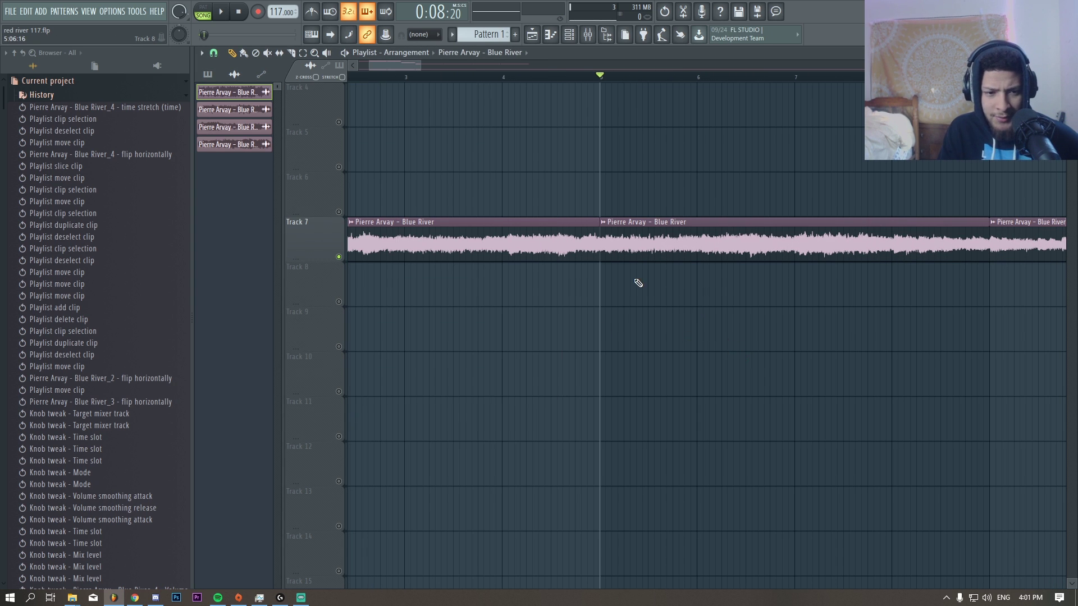
scroll(638, 283, "up", 3)
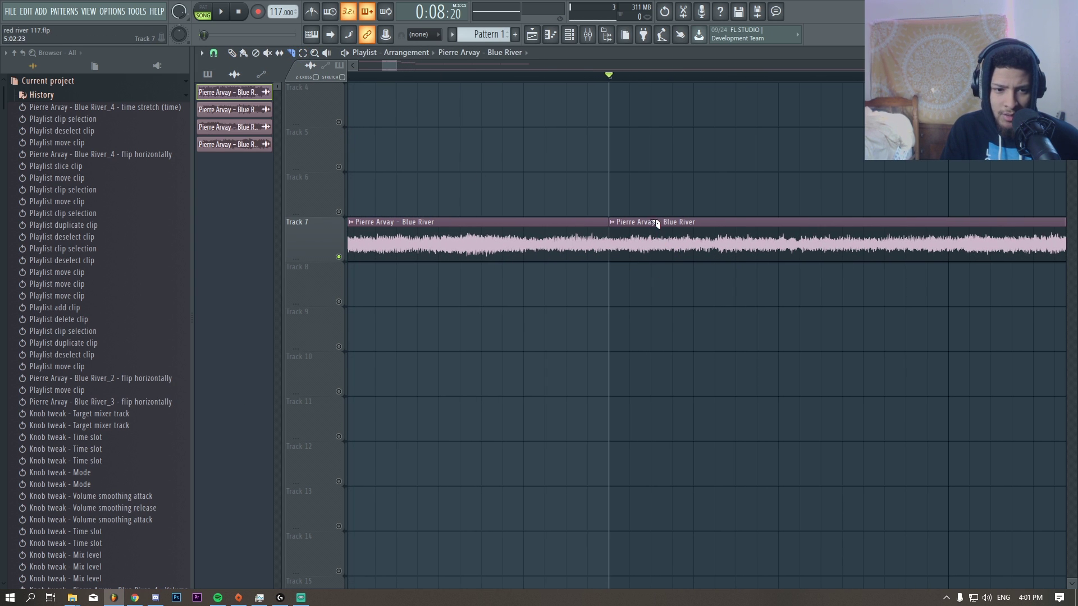
left_click_drag(652, 221, 652, 295)
left_click_drag(820, 291, 821, 291)
left_click_drag(905, 214, 905, 275)
left_click_drag(1011, 213, 1011, 281)
Set the project tempo to 113 BPM and decline restretching all channels.
scroll(742, 289, "down", 2)
scroll(655, 251, "up", 2)
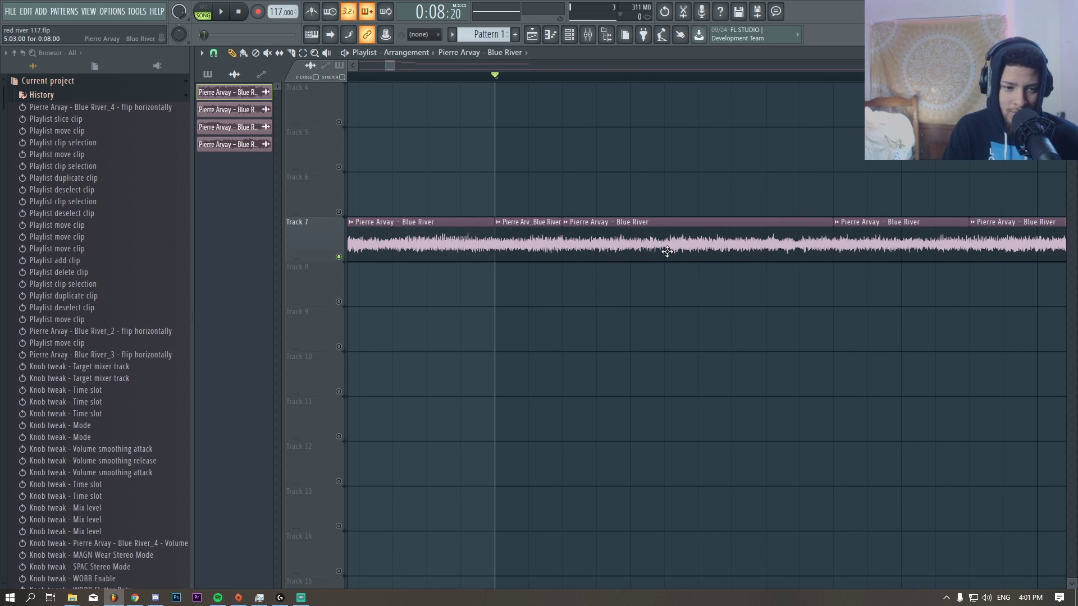
left_click_drag(275, 11, 275, 28)
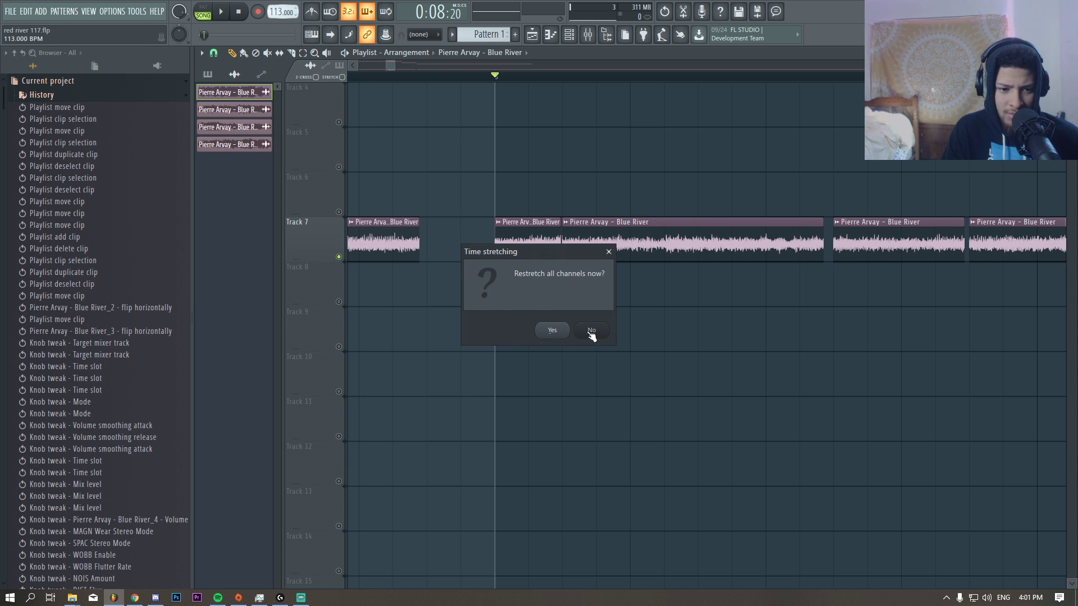
left_click(592, 331)
Try the Smooth (bleeding), Crossfade (bleeding) and Generic (bleeding) declicking modes on the Blue River sample.
left_click(348, 259)
left_click(344, 311)
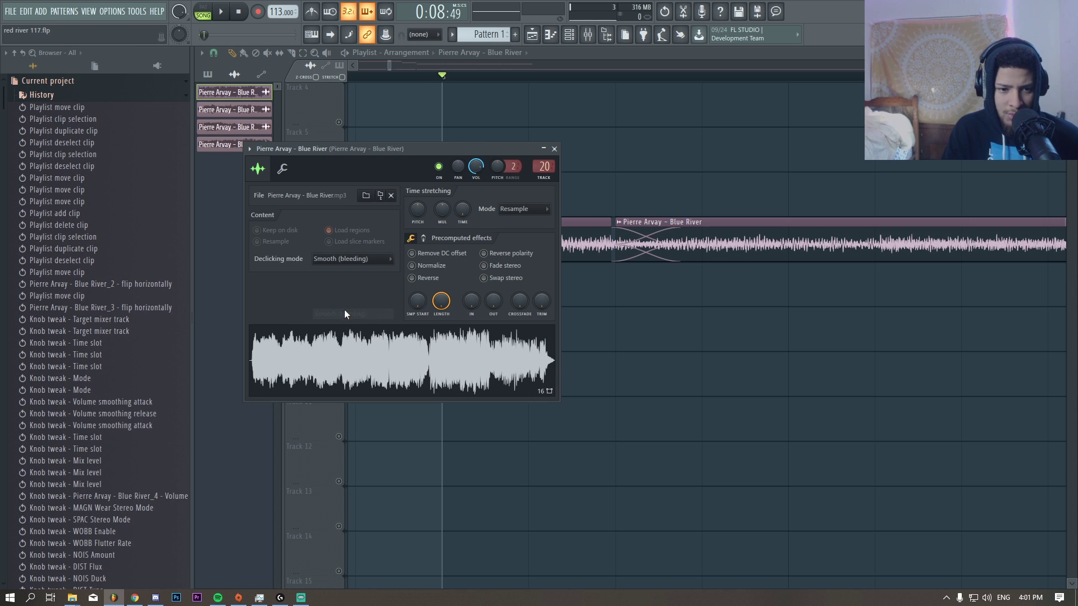
left_click(345, 259)
left_click(335, 324)
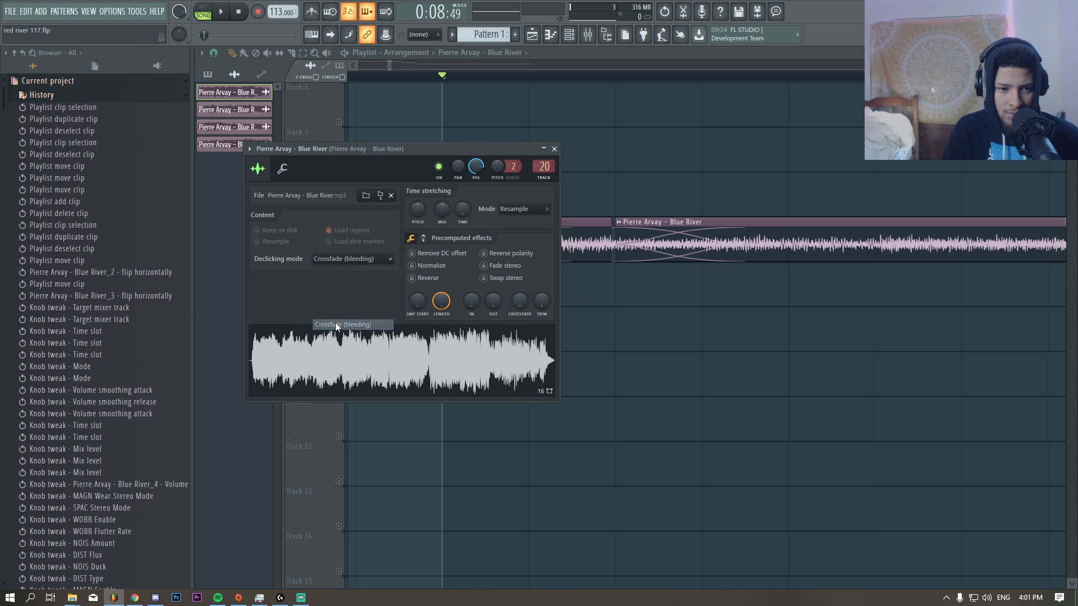
left_click(345, 258)
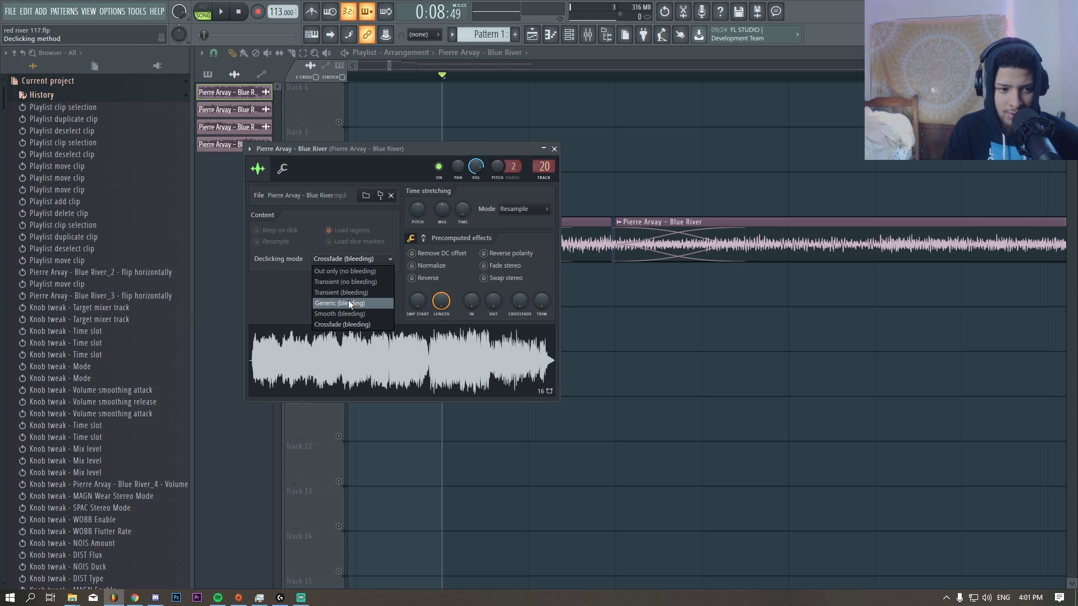
left_click(348, 303)
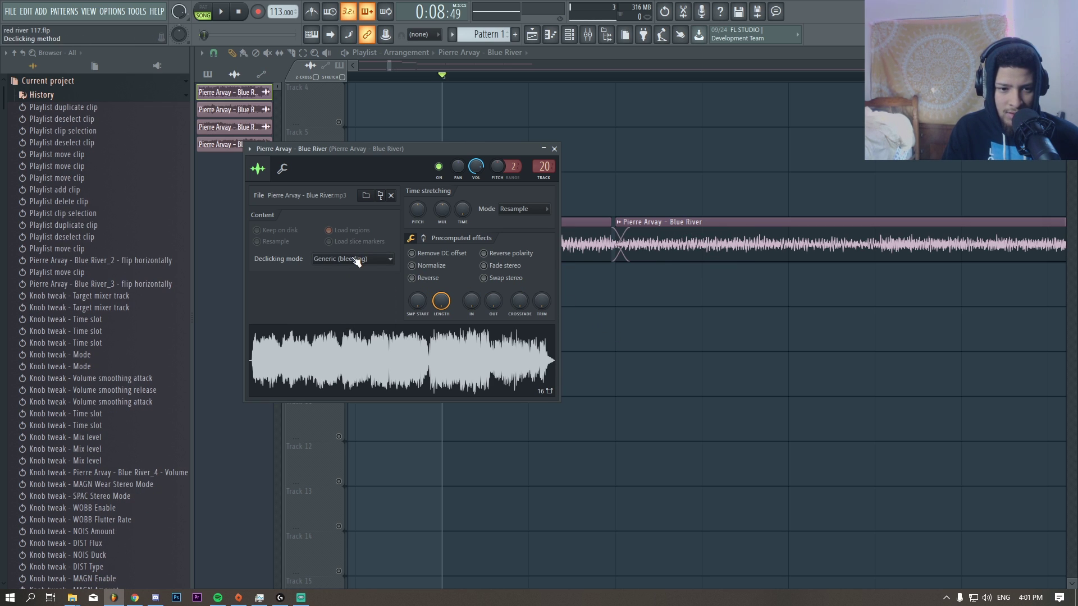
Set the Blue River sample's declicking mode to Out only (no bleeding) and inspect the joint between the first two slices.
left_click(602, 236)
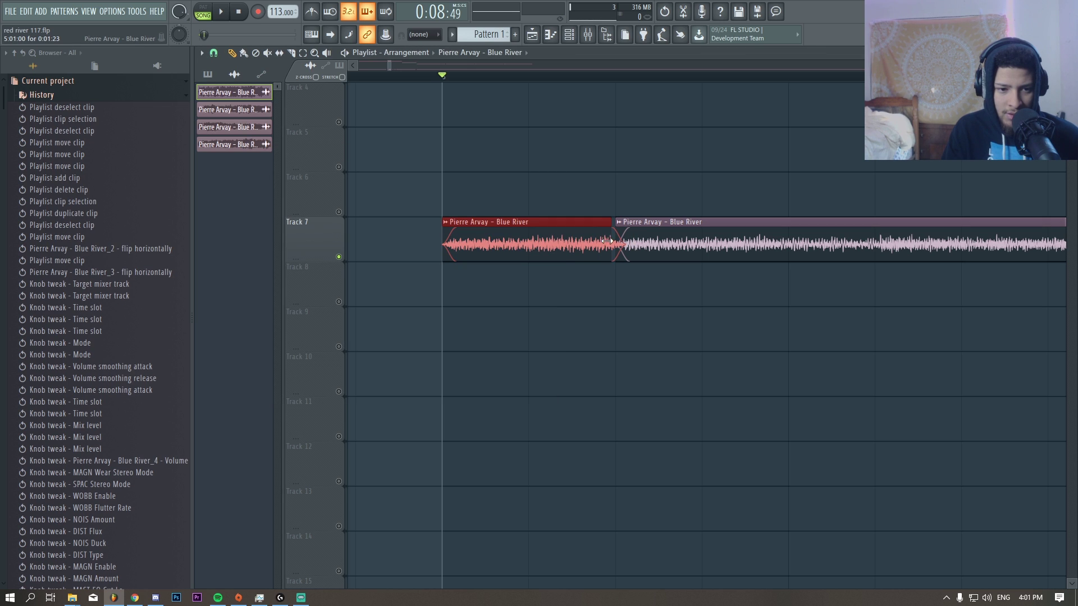
left_click(636, 223)
left_click(562, 237)
double_click(562, 238)
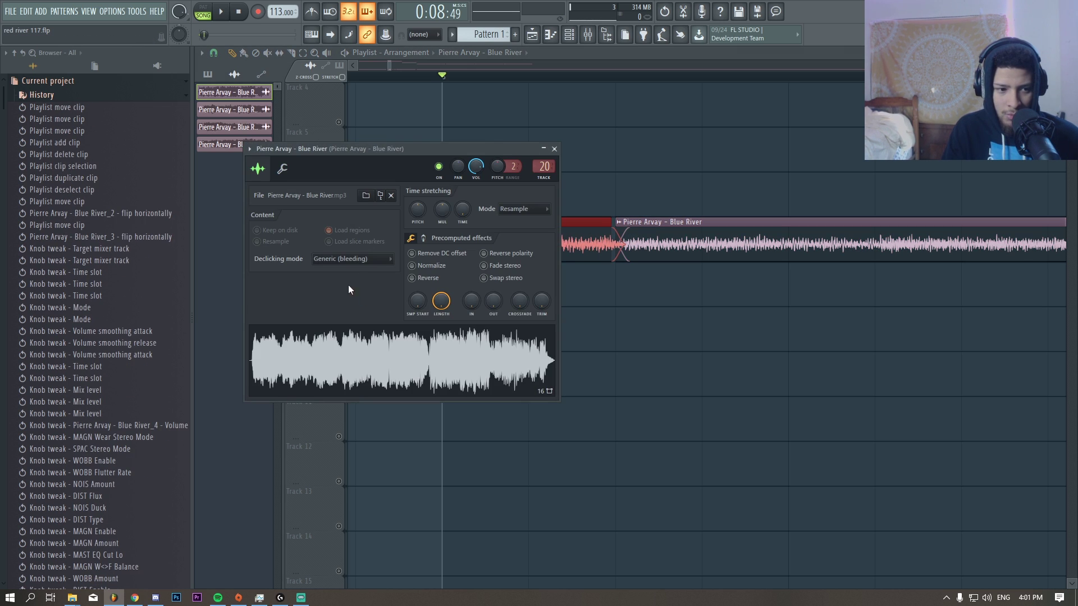
left_click(357, 258)
left_click(360, 273)
left_click_drag(613, 205, 599, 296)
scroll(603, 298, "up", 1)
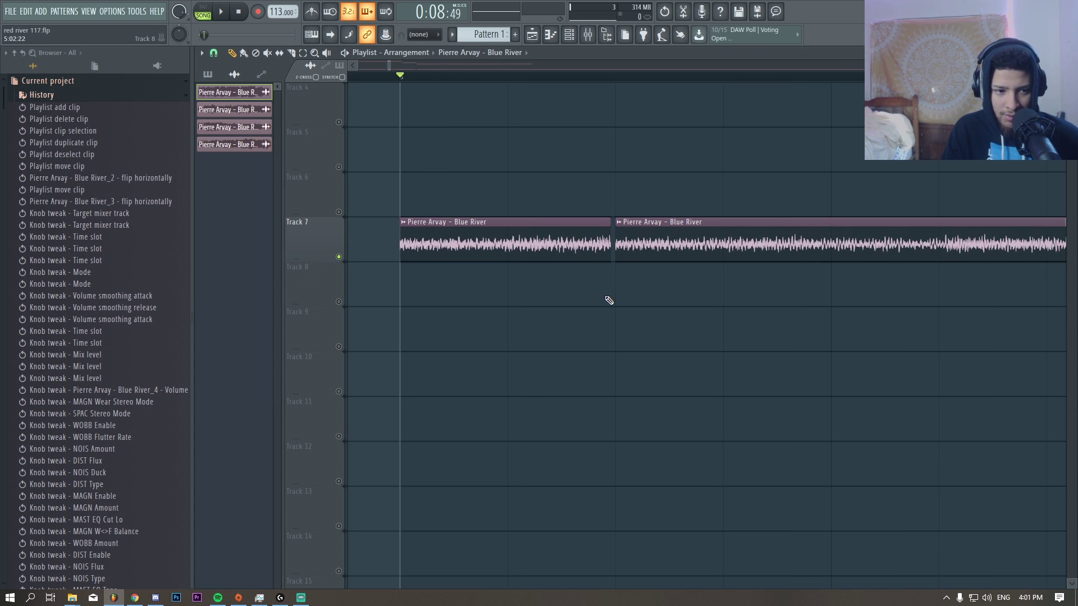
scroll(606, 295, "down", 3)
Set the Blue River sample's time-stretching pitch to -400 cents and mode to Auto, previewing the slices from bar 5.
double_click(611, 250)
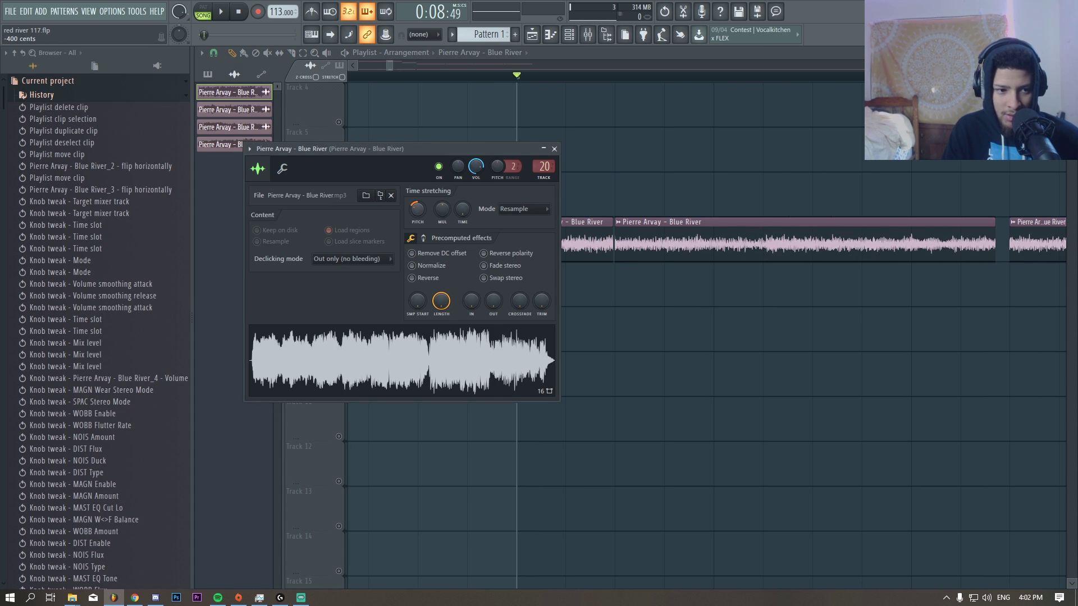
key("space")
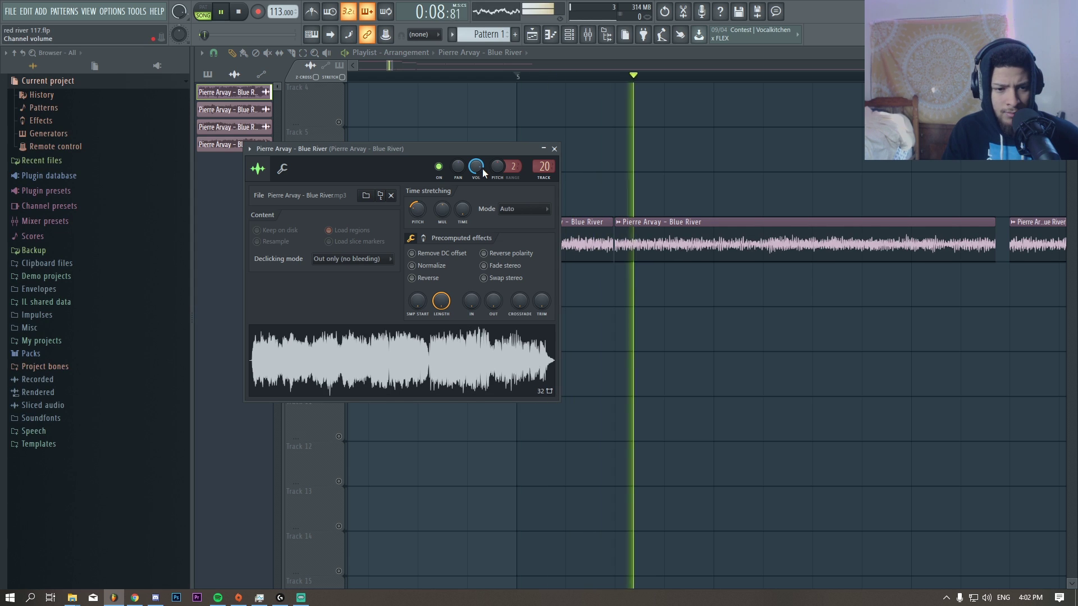
key("space")
key("space")
scroll(711, 329, "down", 3)
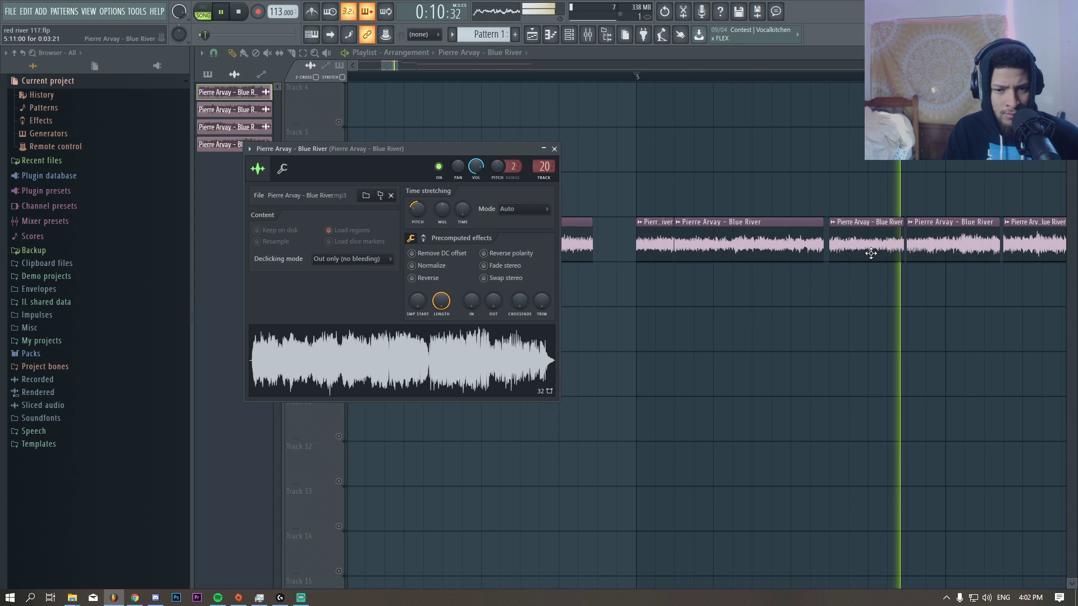
key("space")
scroll(622, 270, "up", 3)
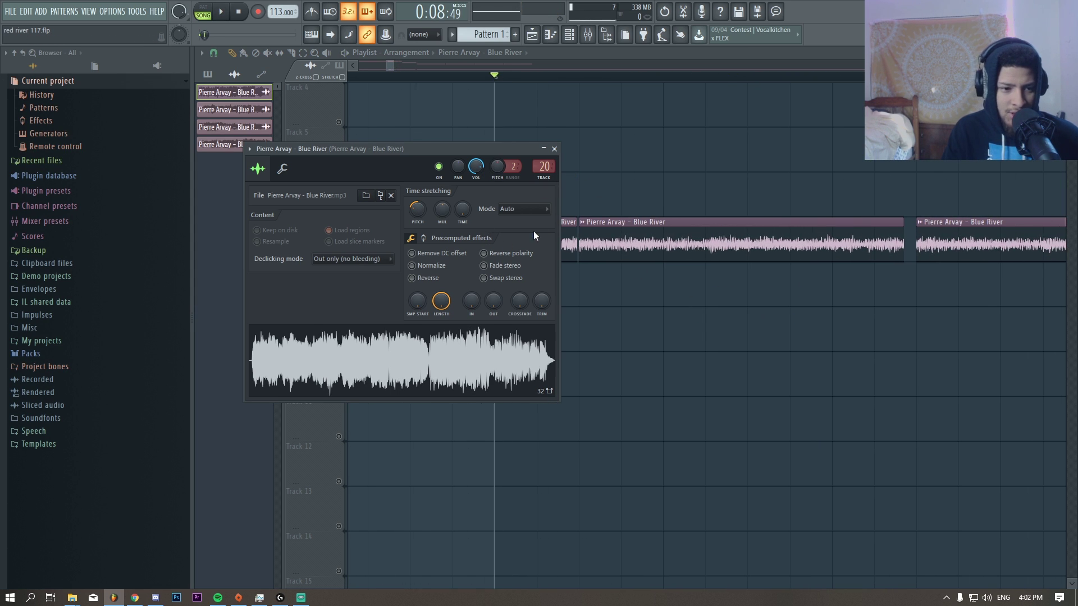
Set the Blue River sample's declicking mode to Smooth (bleeding) and play the slices from bar 5.
left_click(386, 254)
left_click(355, 317)
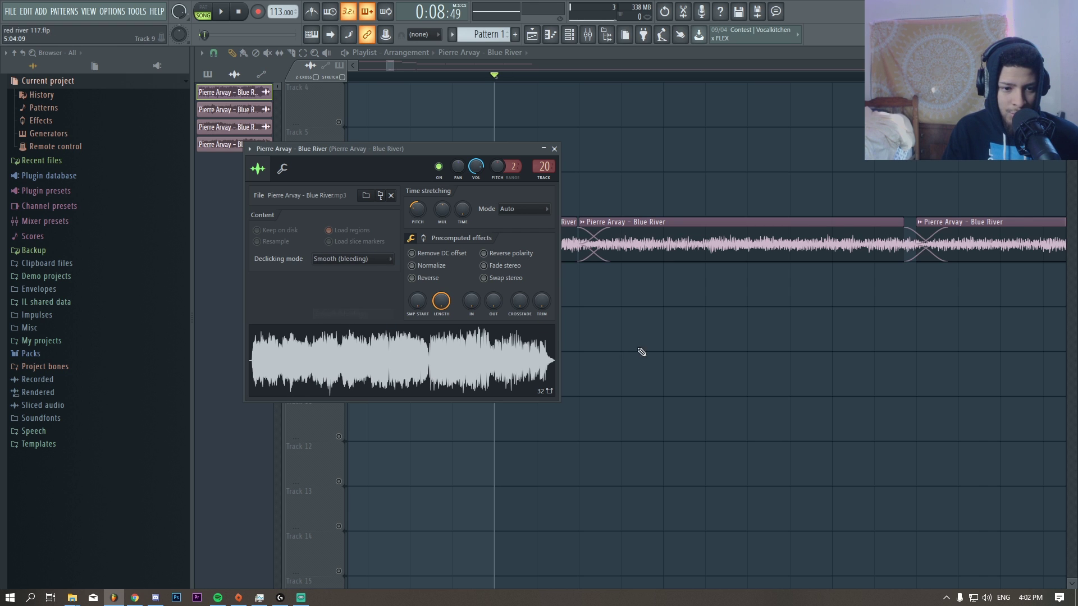
key("space")
scroll(630, 351, "up", 4)
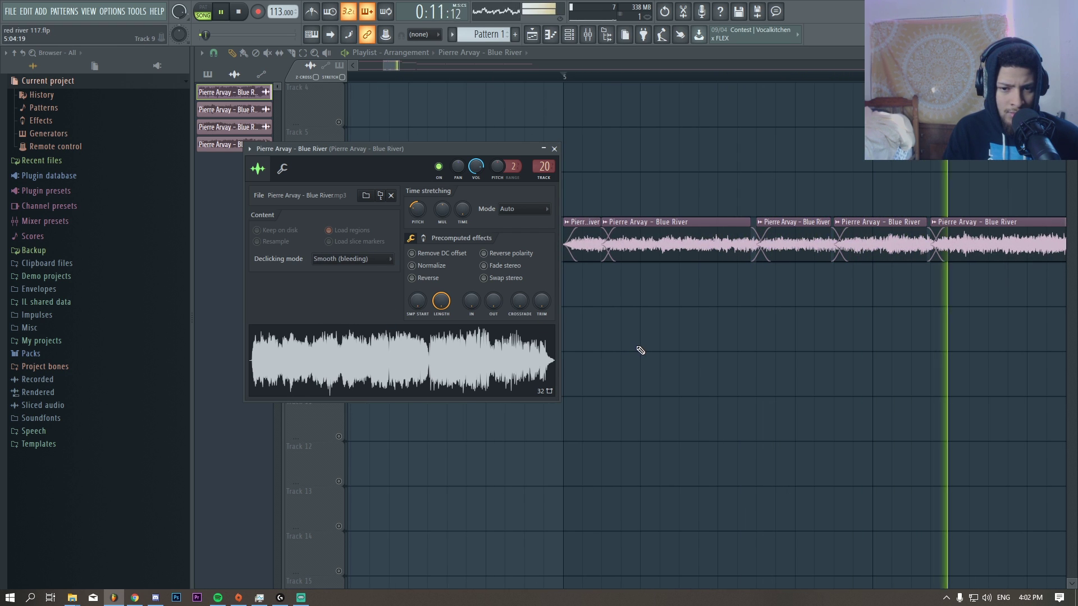
key("space")
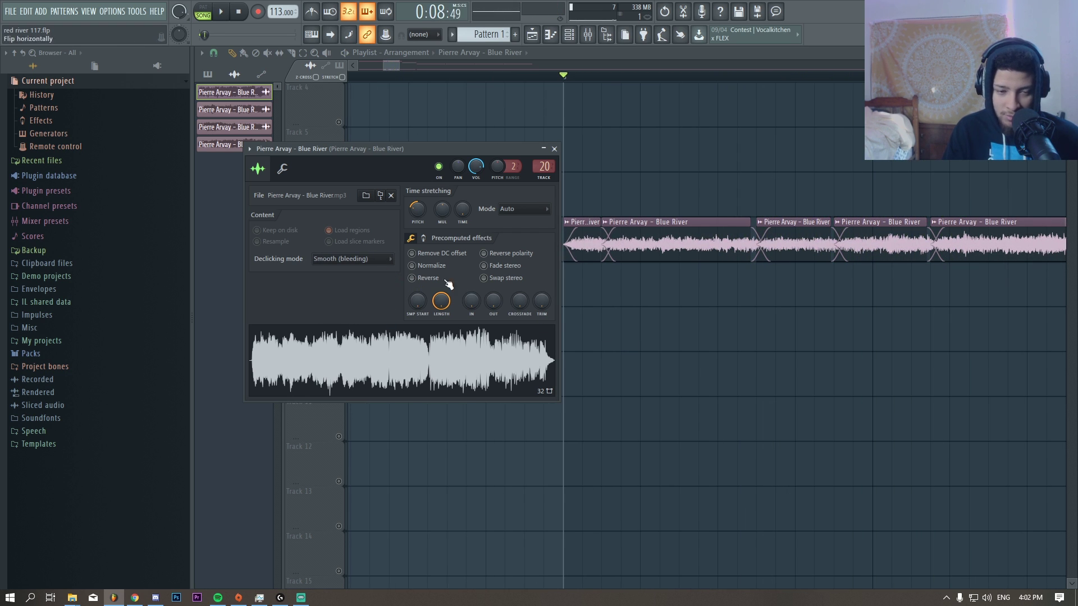
Try to move the first Blue River slice on Track 7 earlier, away from the second slice.
scroll(595, 292, "up", 3)
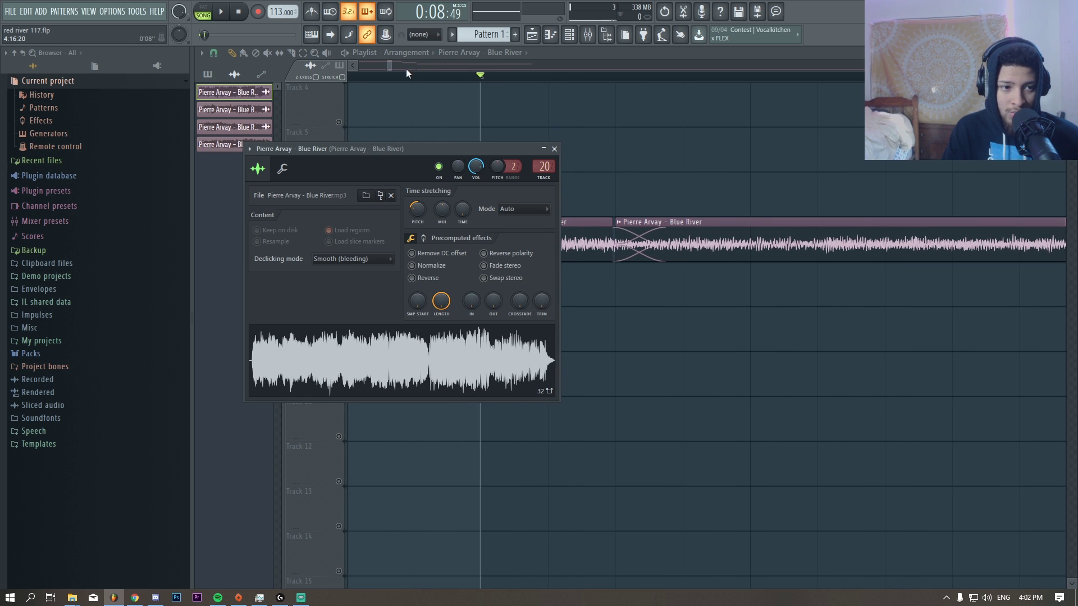
left_click(389, 66)
scroll(621, 286, "up", 3)
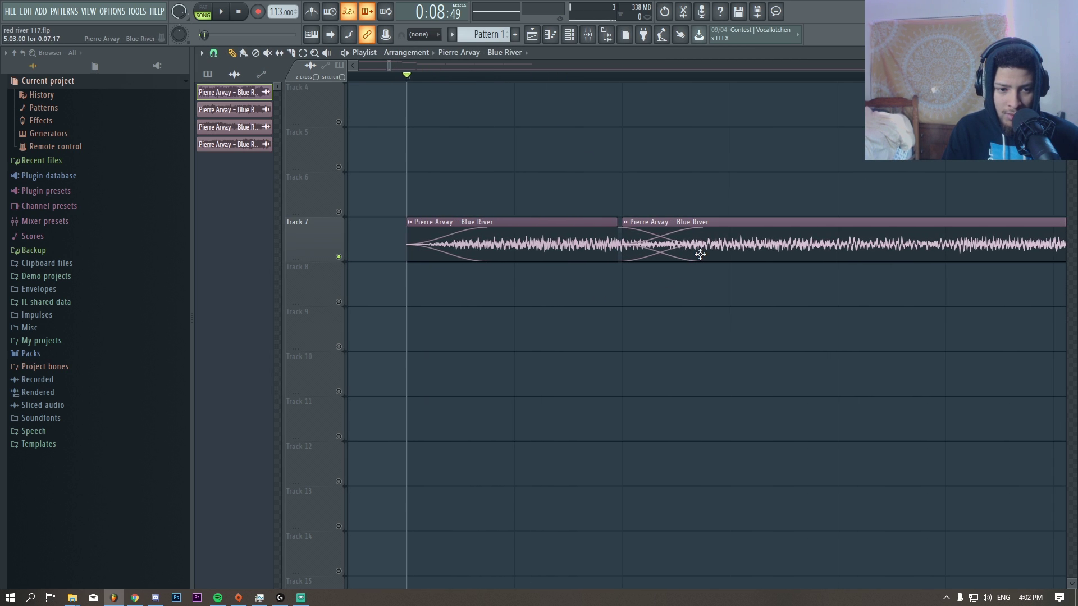
left_click(608, 236)
left_click_drag(552, 235, 483, 242)
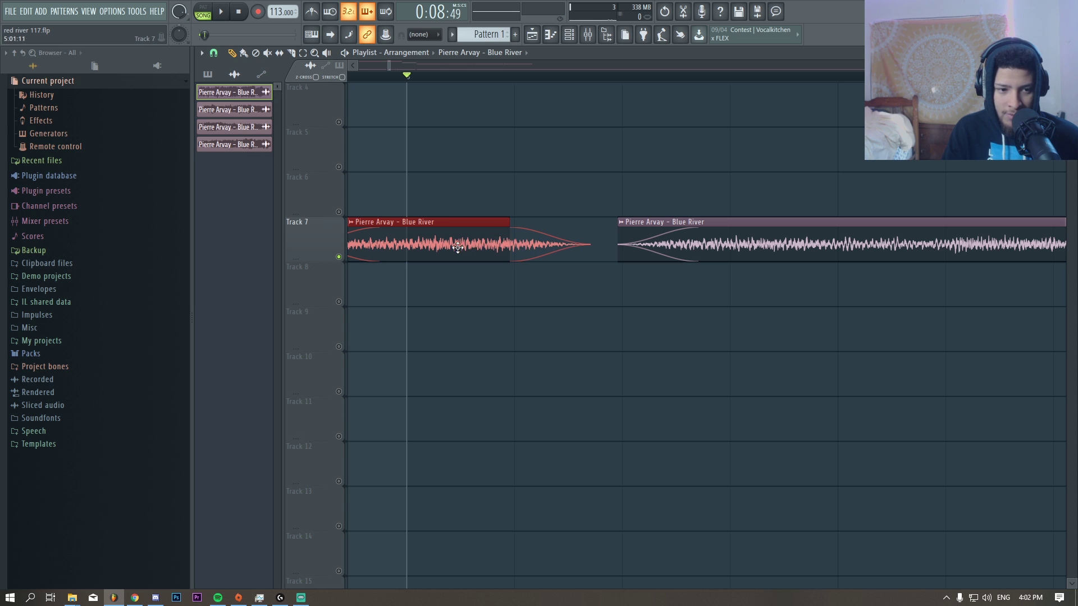
key("ctrl+z")
Extend the start of the second Blue River slice over the first slice's end, checking it on Track 8 before returning it to Track 7.
left_click(681, 234)
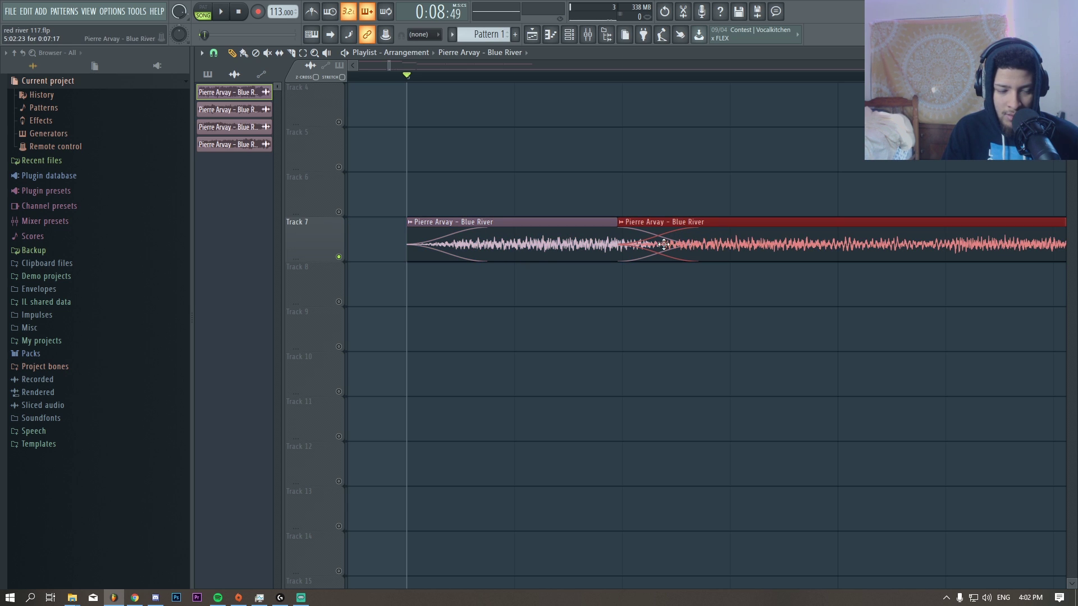
left_click_drag(618, 245, 572, 246)
left_click_drag(695, 269, 693, 292)
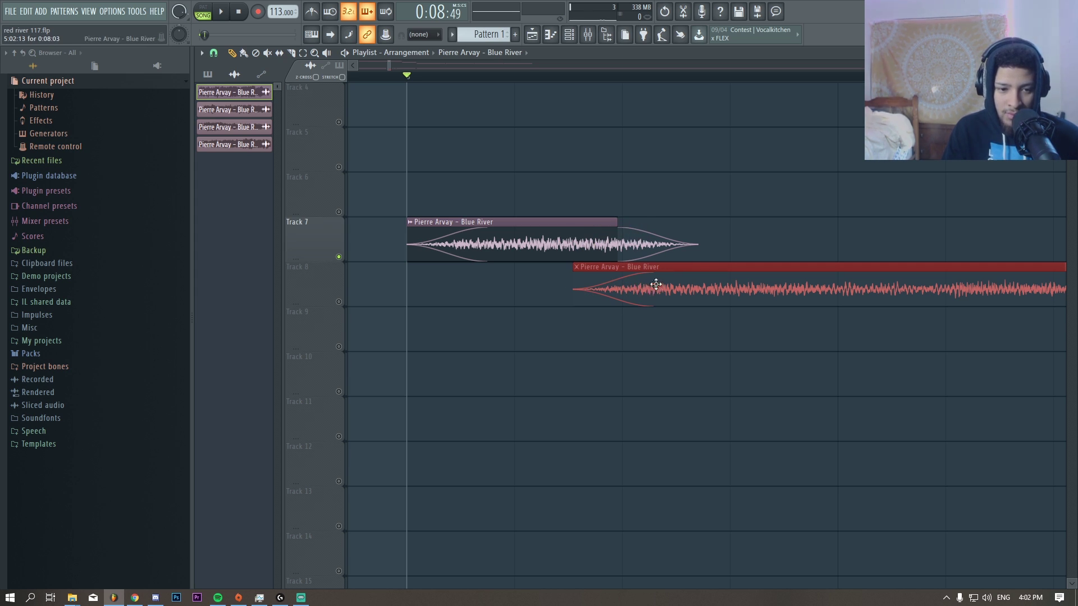
left_click_drag(617, 220, 652, 289)
left_click_drag(656, 248, 659, 221)
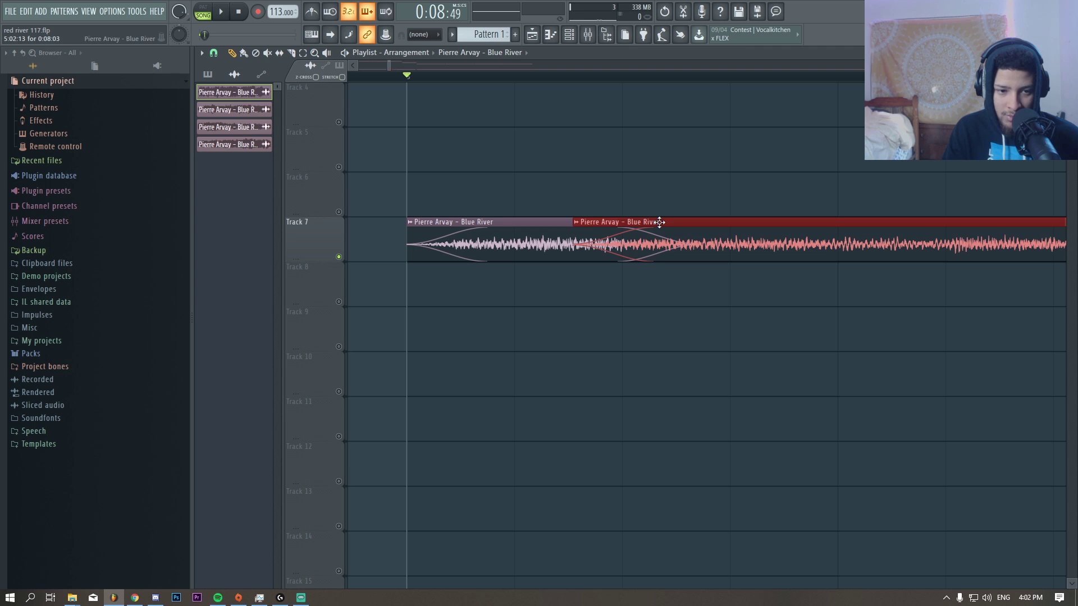
right_click(686, 196)
Extend the start of the first Blue River slice to before bar 5 and play the overlapping slices on Track 7.
left_click_drag(409, 247, 359, 253)
key("space")
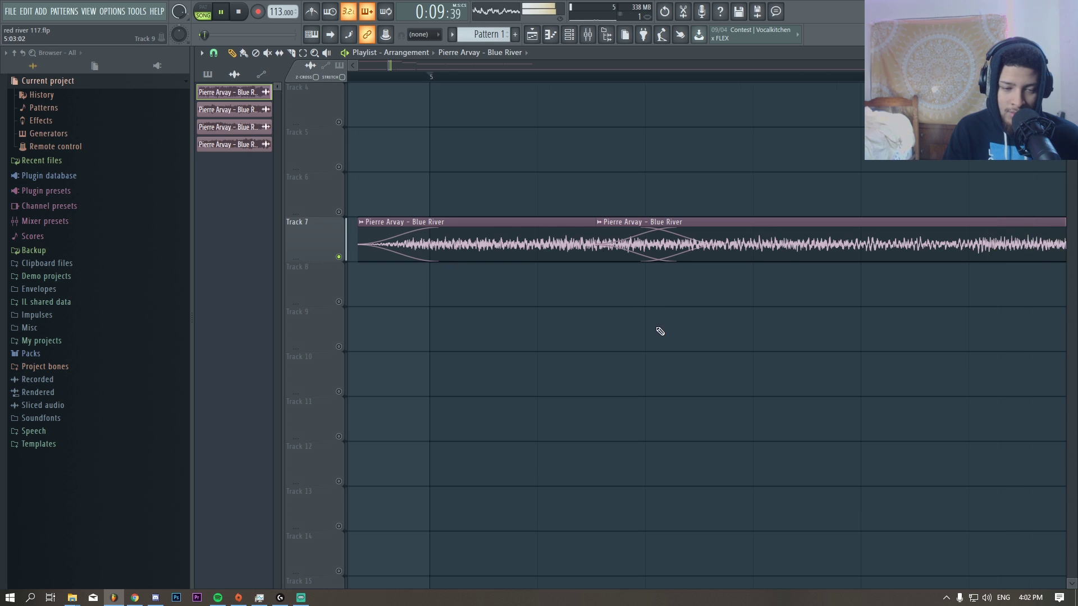
scroll(650, 328, "up", 3)
scroll(666, 317, "up", 3)
key("space")
key("space")
left_click_drag(820, 208, 737, 238)
scroll(730, 315, "up", 2)
key("space")
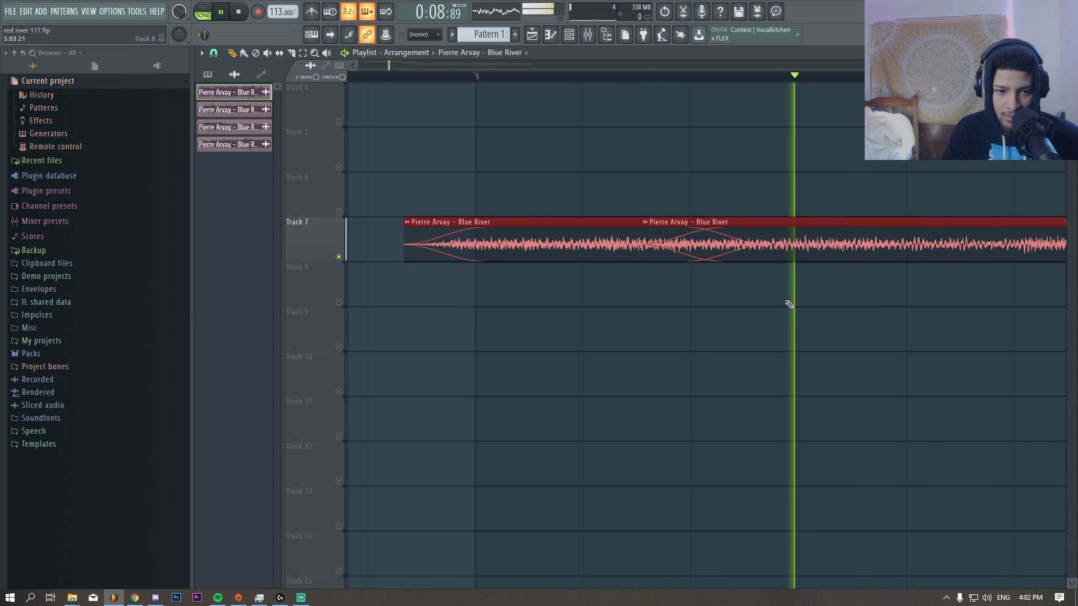
Select the Blue River slices along Track 7 and examine them against the muted clips on the upper tracks.
scroll(736, 354, "down", 3)
left_click_drag(1016, 196, 739, 289)
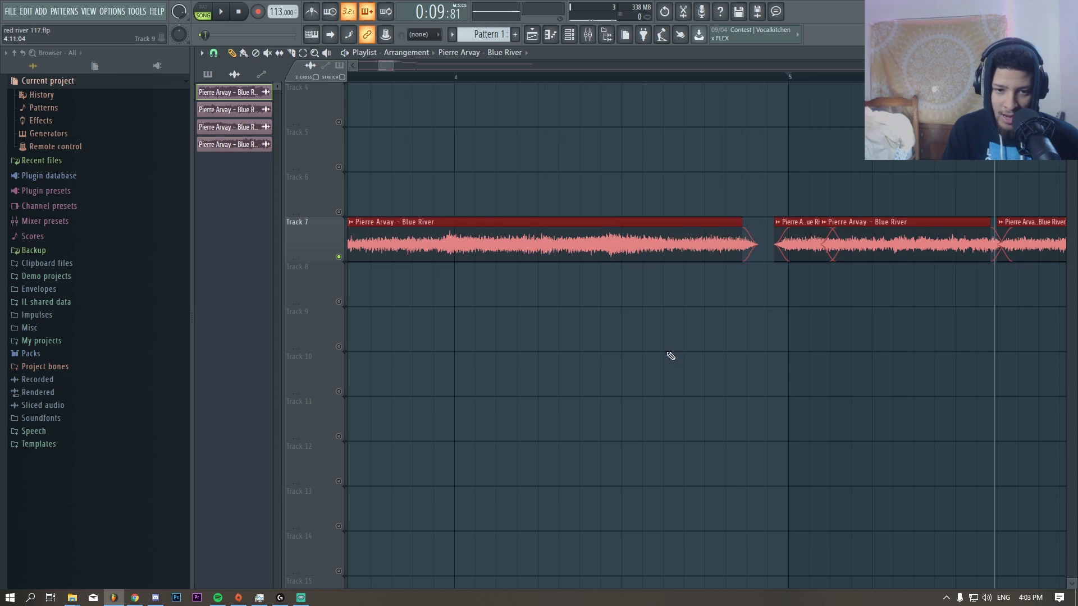
scroll(672, 358, "down", 3)
scroll(799, 408, "up", 3)
scroll(760, 270, "down", 4)
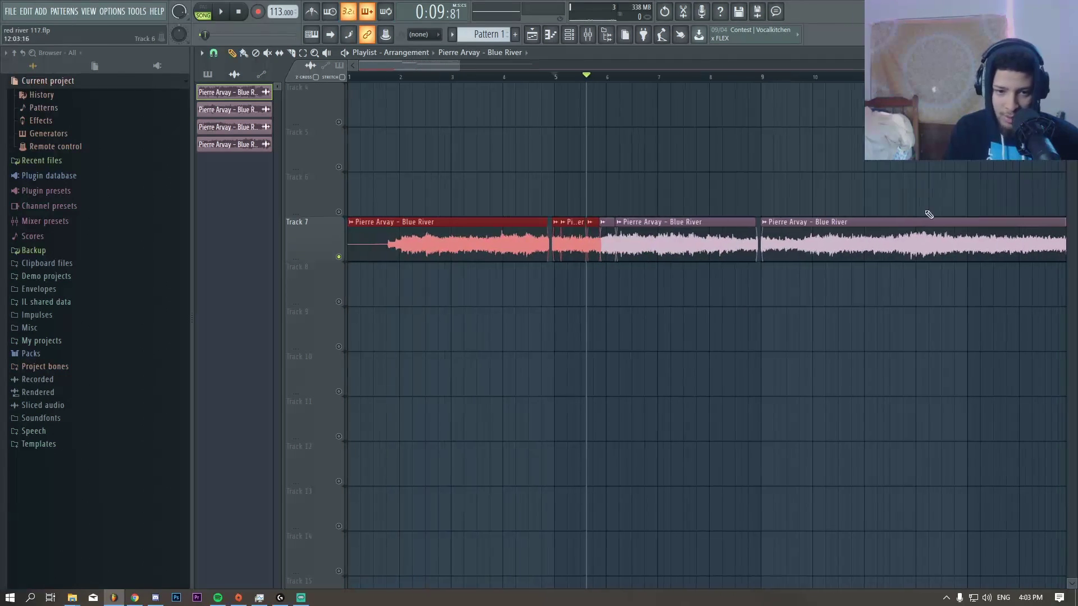
left_click_drag(929, 212, 457, 330)
scroll(585, 339, "up", 3)
scroll(564, 348, "up", 3)
scroll(679, 123, "down", 4)
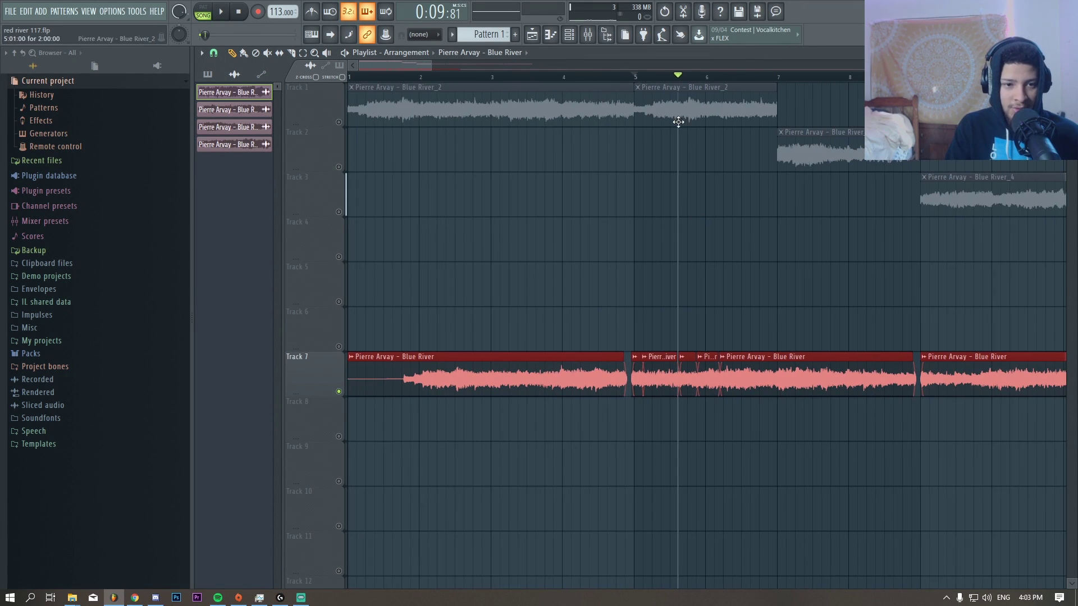
Select the muted clips on Tracks 1 to 3 and open the Blue River_2 clip that starts at bar 5.
scroll(640, 173, "down", 2)
left_click_drag(897, 286, 380, 117)
scroll(449, 177, "up", 3)
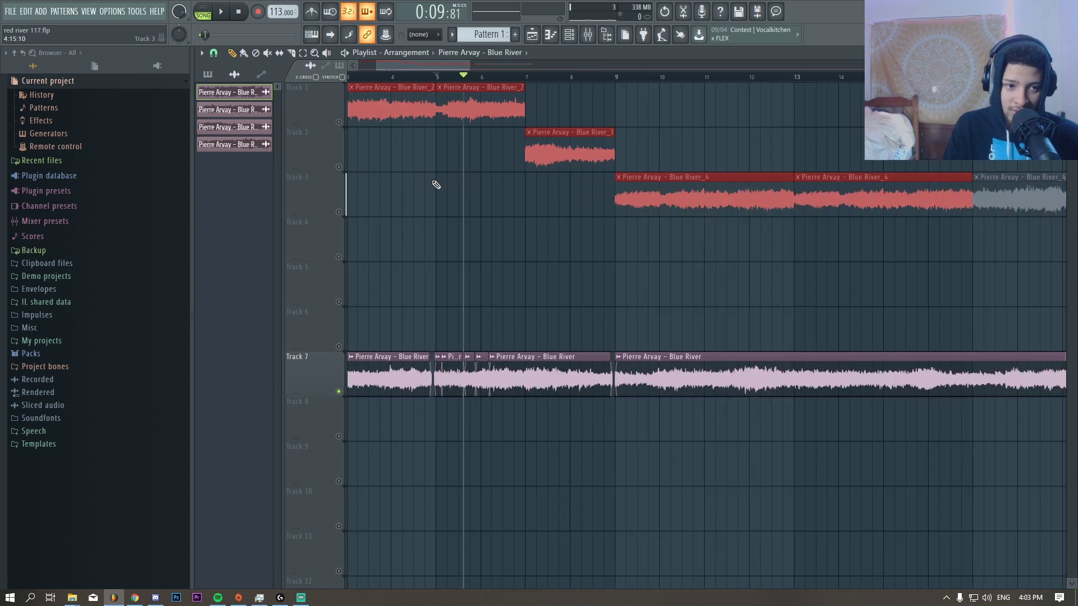
left_click(508, 106)
double_click(508, 107)
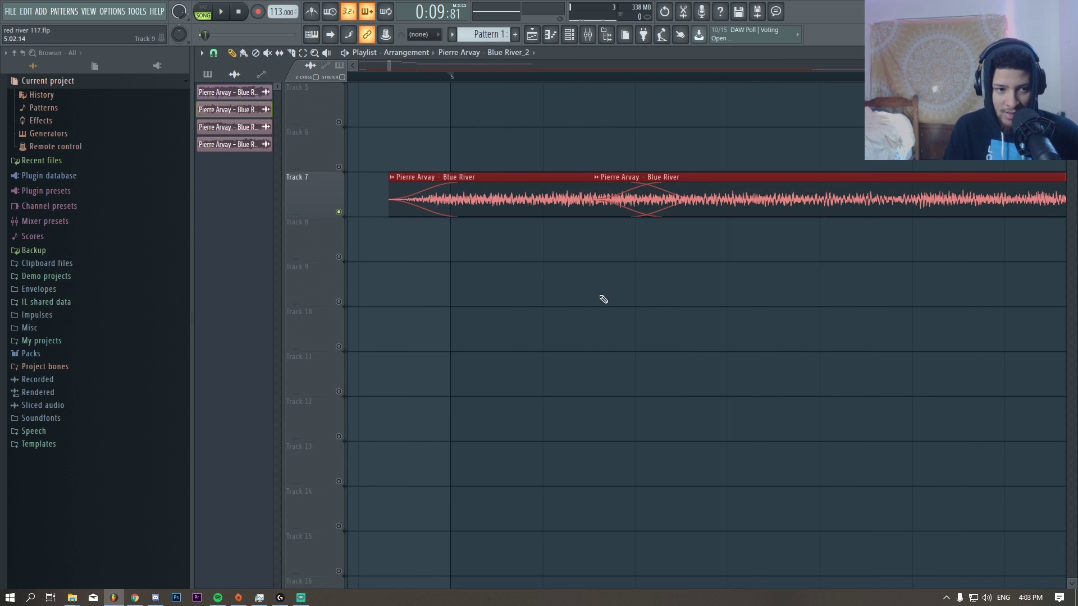
Select all the original Blue River slices on Track 7 and delete them.
scroll(635, 310, "down", 3, "ctrl")
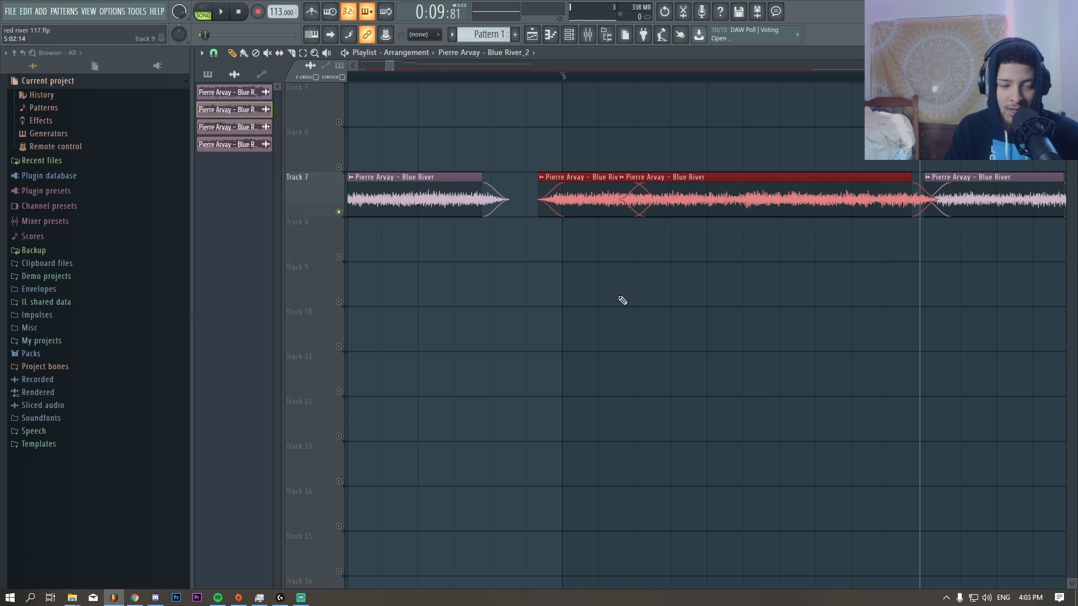
scroll(742, 301, "down", 5, "ctrl")
left_click_drag(857, 166, 524, 229, "ctrl")
scroll(671, 284, "down", 2, "ctrl")
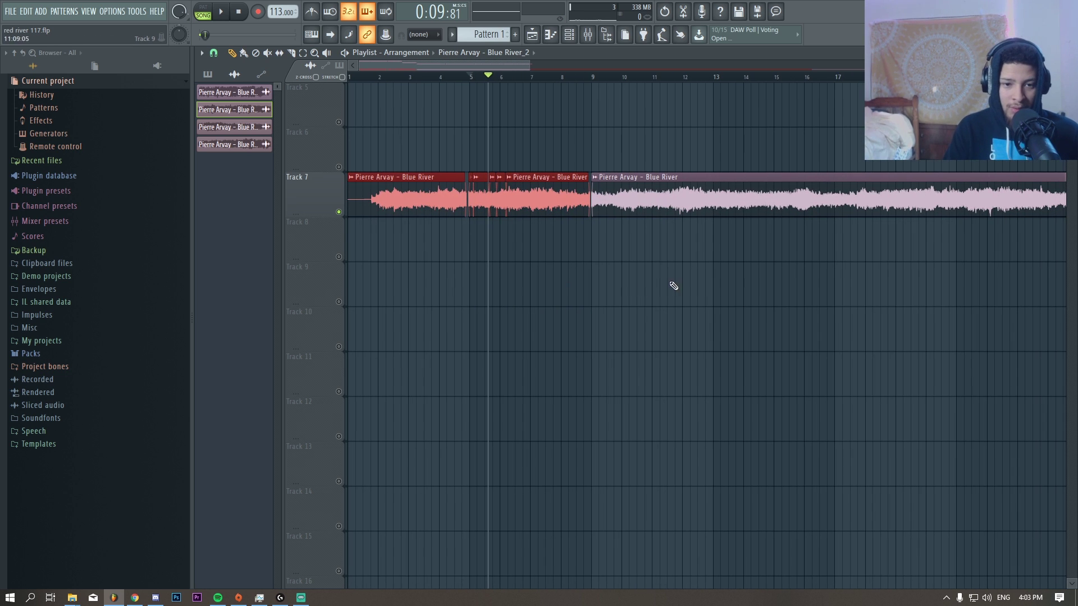
left_click(742, 280, "ctrl")
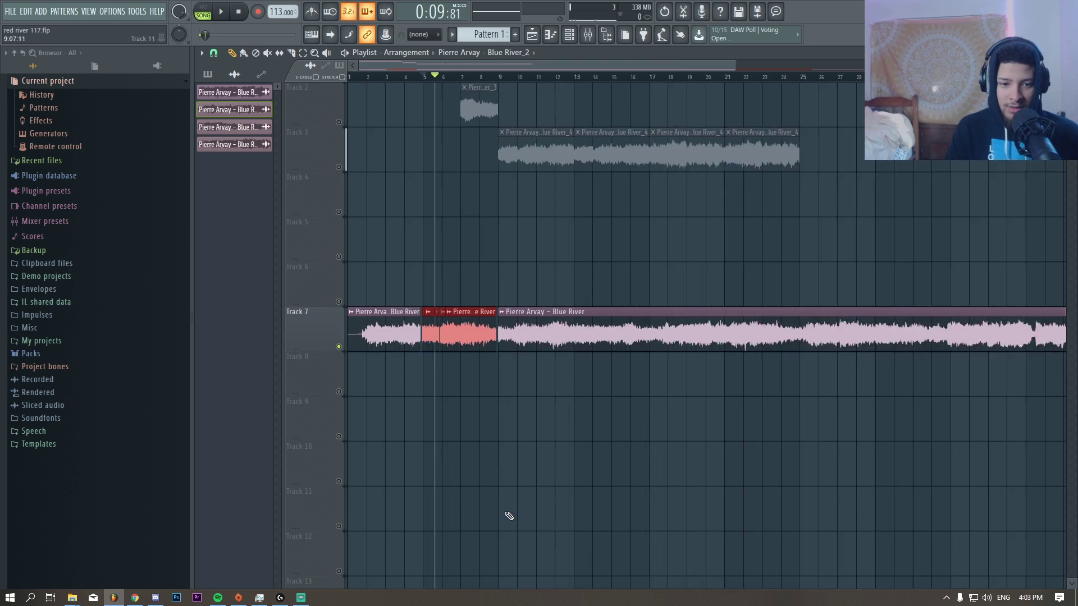
scroll(508, 515, "down", 4, "ctrl")
left_click_drag(942, 281, 359, 393, "ctrl")
key("Delete")
Unmute Track 1, which holds the Blue River_2 clips.
scroll(400, 382, "up", 6, "ctrl")
scroll(457, 332, "up", 1)
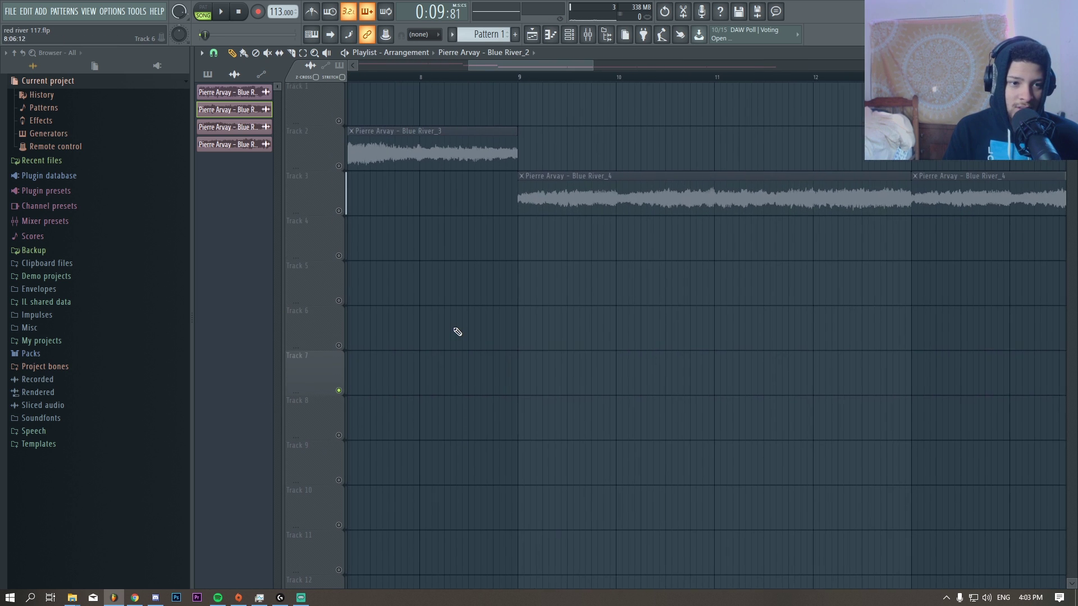
scroll(454, 320, "down", 3, "ctrl")
scroll(503, 125, "up", 3, "ctrl")
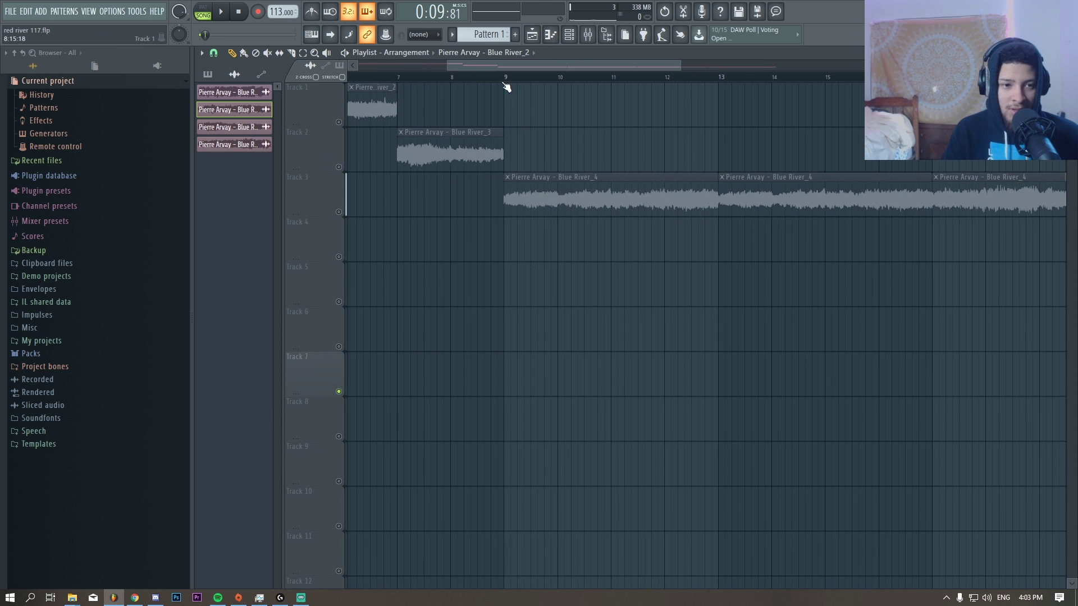
left_click_drag(502, 66, 271, 120)
scroll(369, 157, "down", 3, "ctrl")
left_click(339, 122)
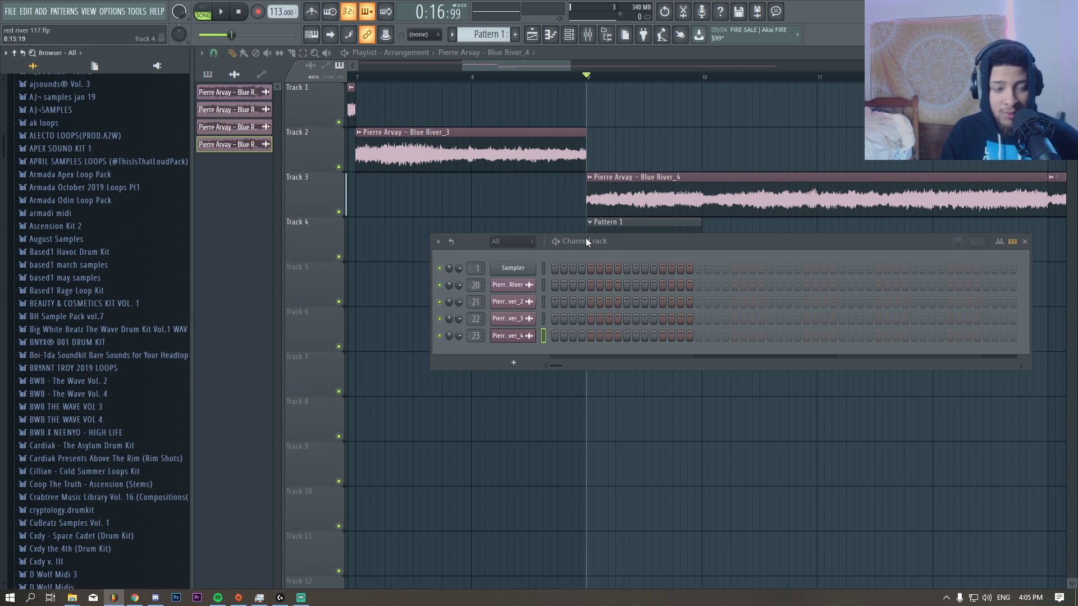
Set the length of Pattern 1 to 128 steps in the channel rack.
key("F6")
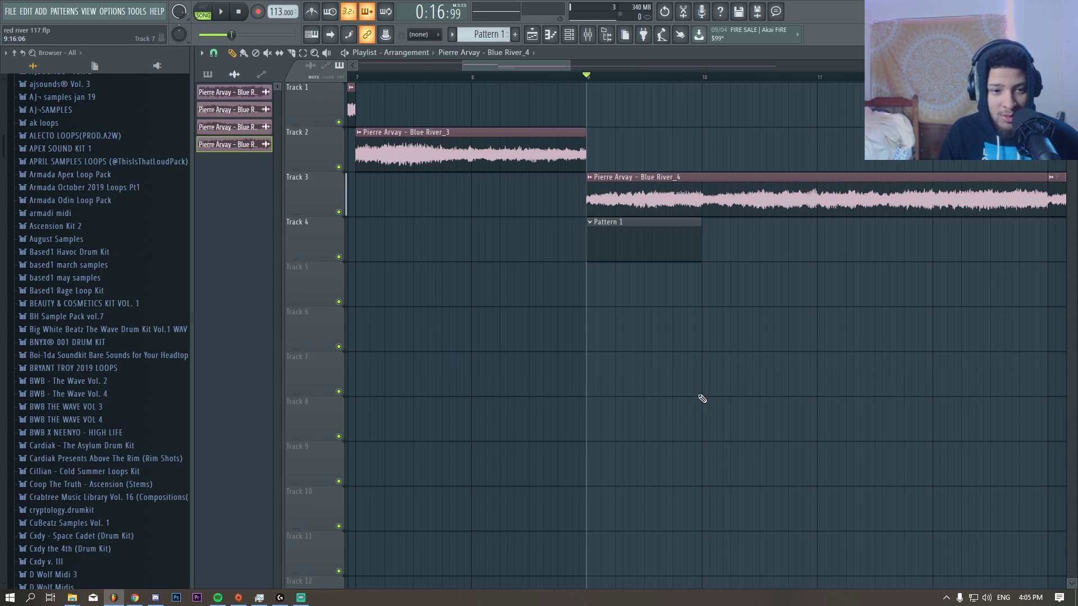
left_click(568, 34)
right_click(979, 245)
left_click(992, 308)
Select the Pattern 1 clip on Track 4 and duplicate it.
right_click(777, 447)
scroll(820, 332, "down", 4)
left_click_drag(754, 255, 572, 229)
key("ctrl+b")
scroll(456, 270, "up", 4)
Select the Blue River_3 clip on Track 2 and bring up the channel rack.
left_click(570, 36)
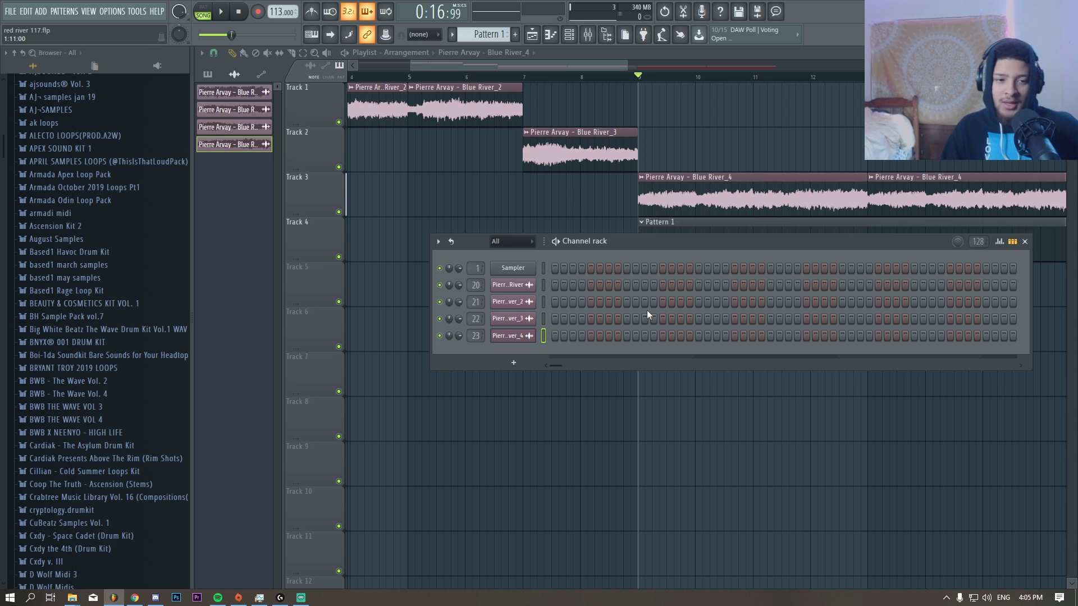
left_click_drag(654, 151, 435, 130)
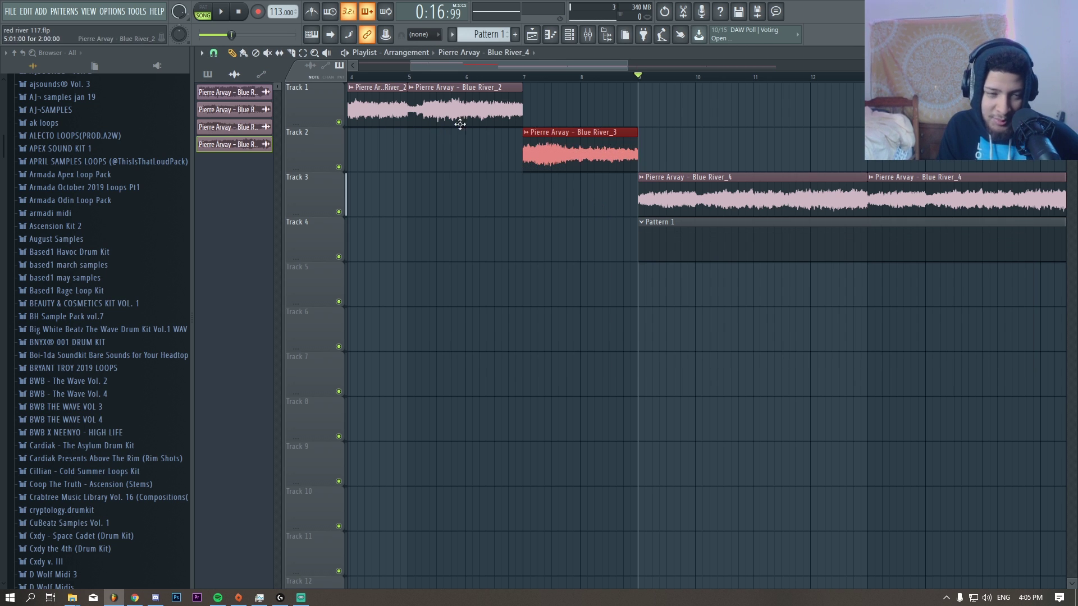
key("F6")
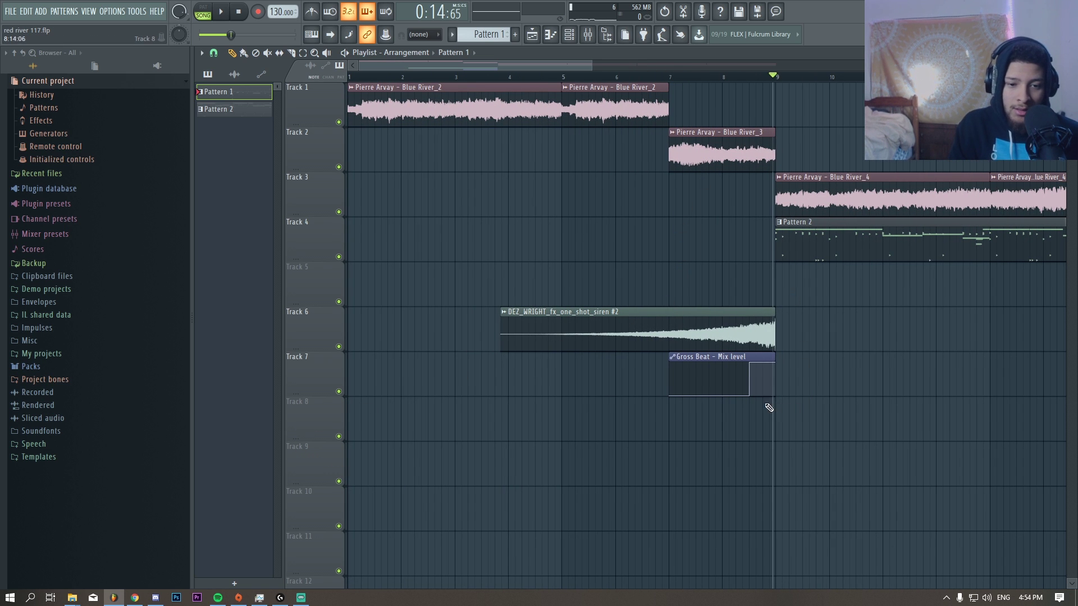
Place the playhead at bar 7 and review the arrangement of samples, patterns, siren effect and Gross Beat automation.
left_click_drag(667, 77, 807, 319)
scroll(797, 359, "up", 4)
scroll(782, 416, "down", 3)
key("ctrl+d")
scroll(755, 386, "up", 3)
scroll(760, 382, "up", 3)
right_click(756, 382, "ctrl")
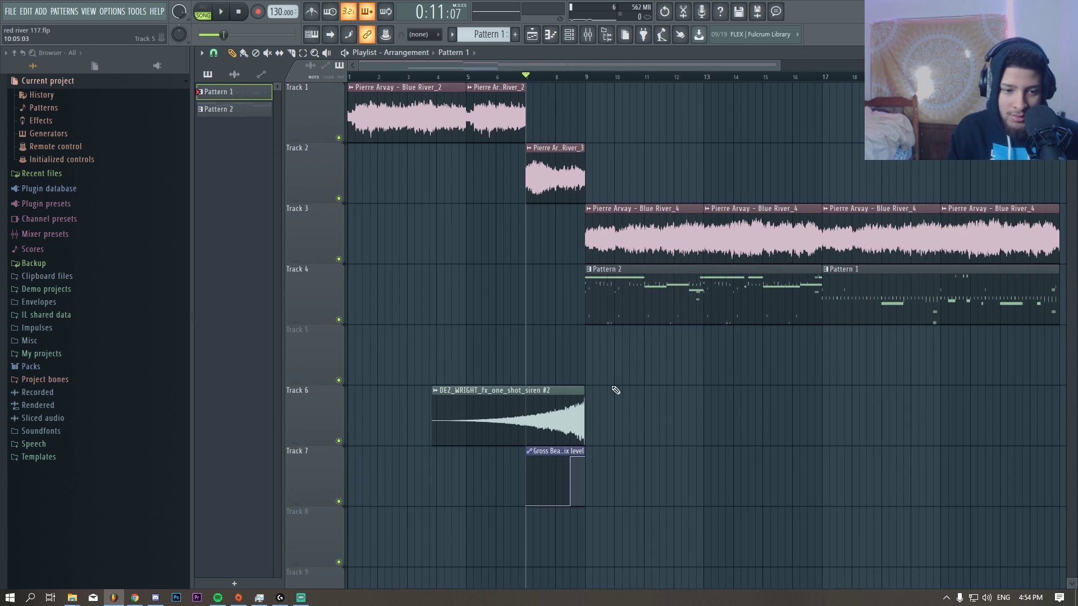
Play the Blue River_4 section from bar 9 with its mixer effects and the Track 4 patterns muted.
scroll(610, 397, "up", 6)
left_click(725, 414)
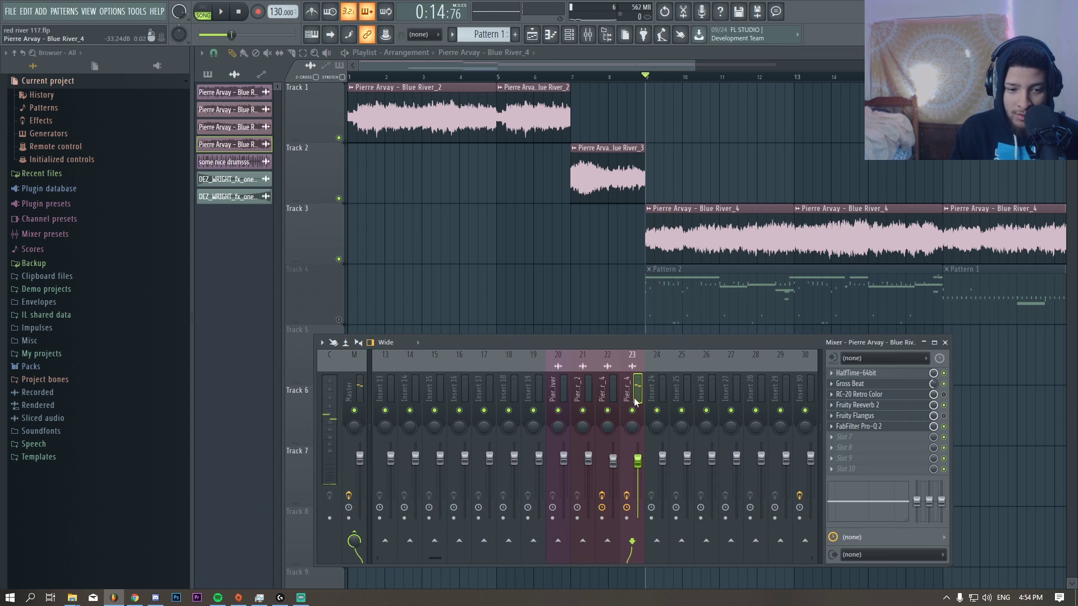
key("space")
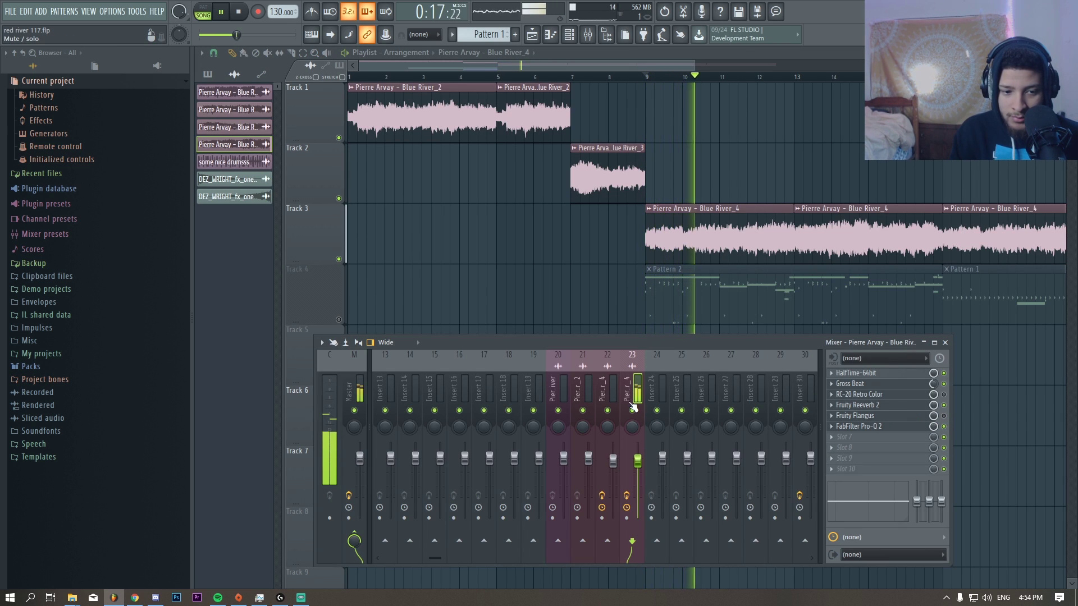
key("space")
Open the second Gross Beat on mixer insert 22 and audition its Basic 8 time and End Fade volume settings from bar 7.
left_click(570, 75)
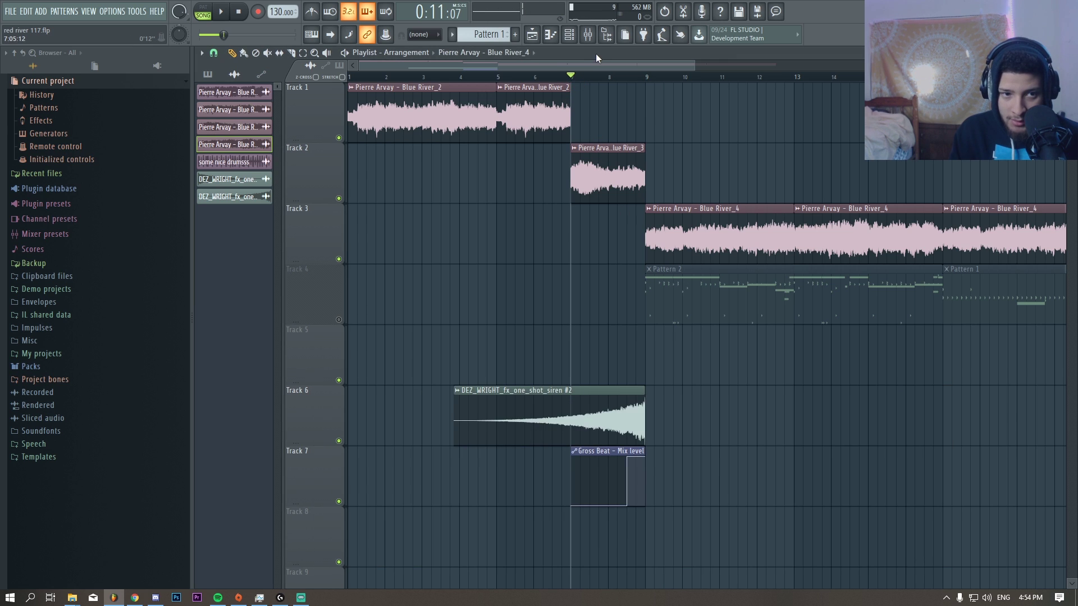
left_click(588, 34)
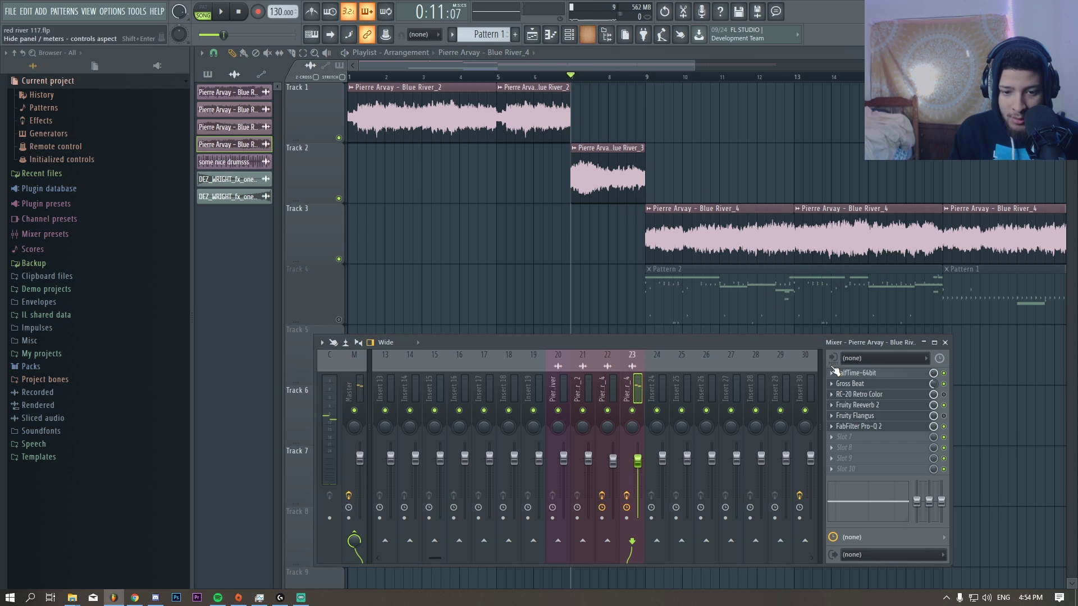
key("Left")
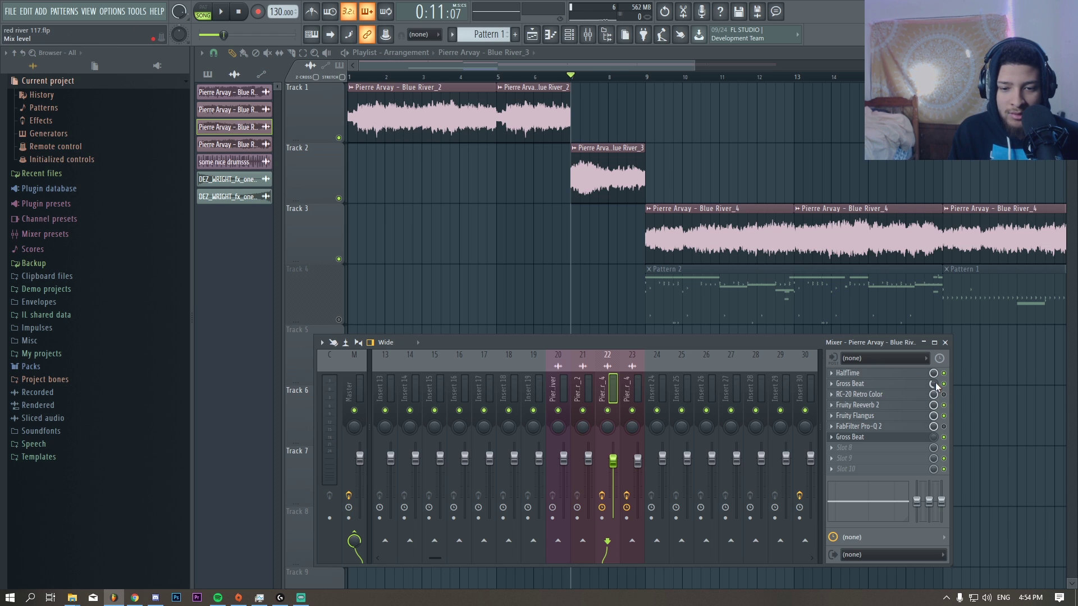
left_click(913, 437)
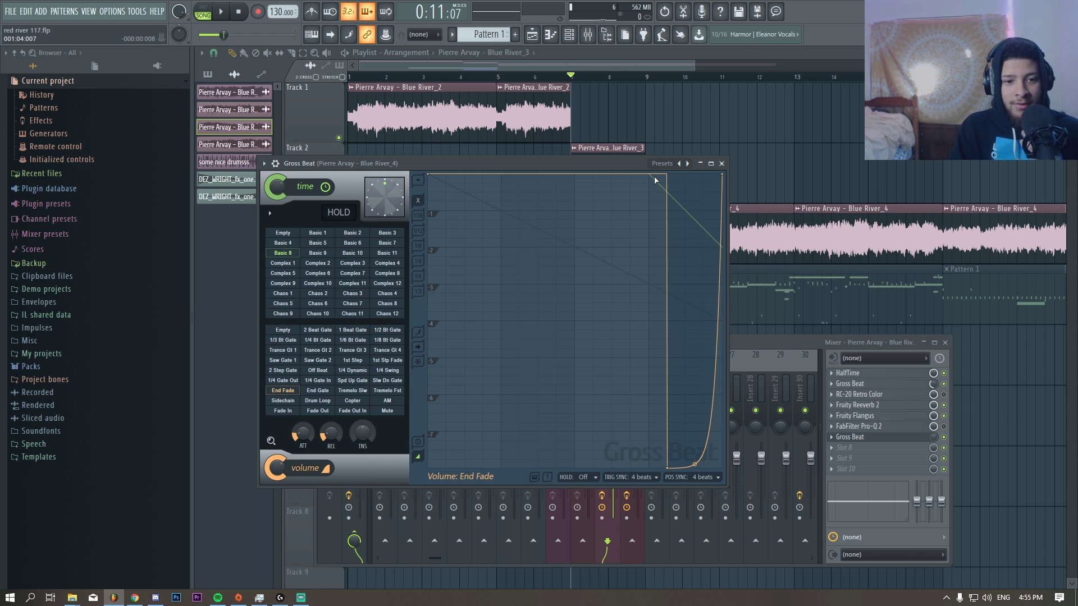
key("space")
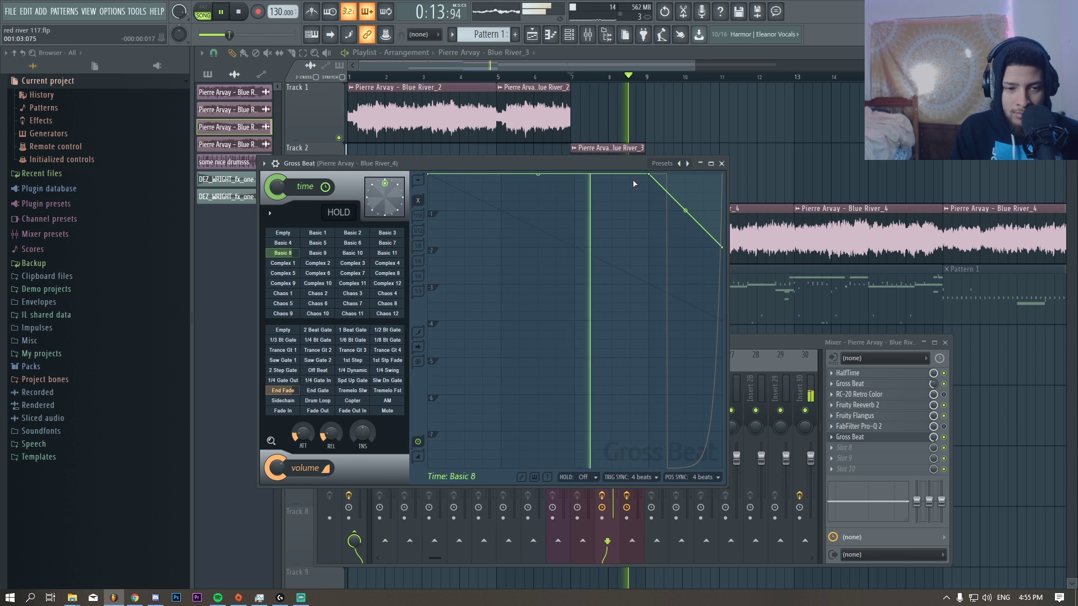
key("space")
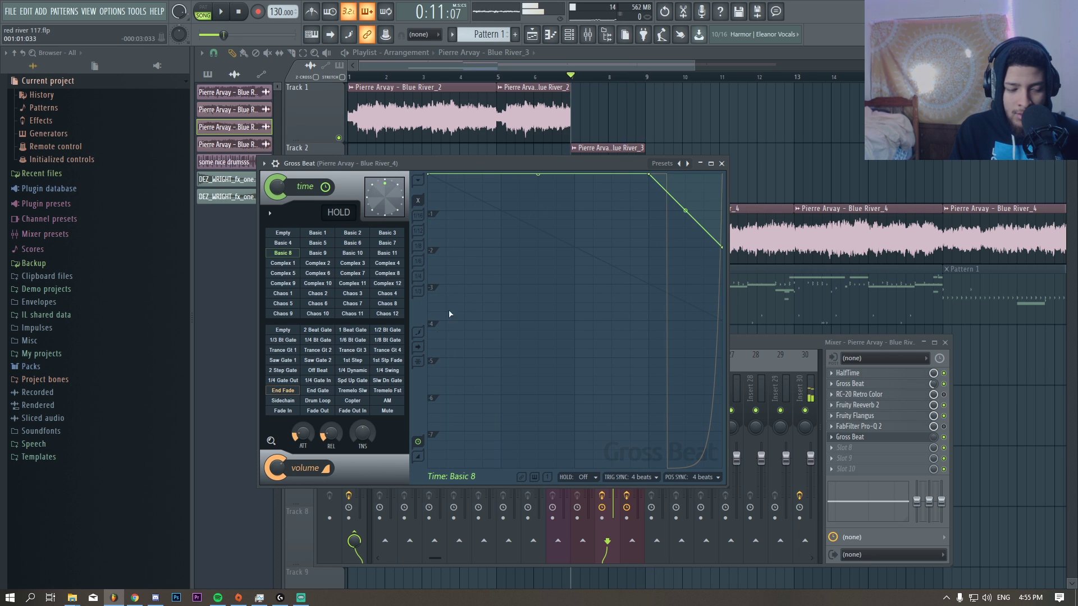
left_click(285, 390)
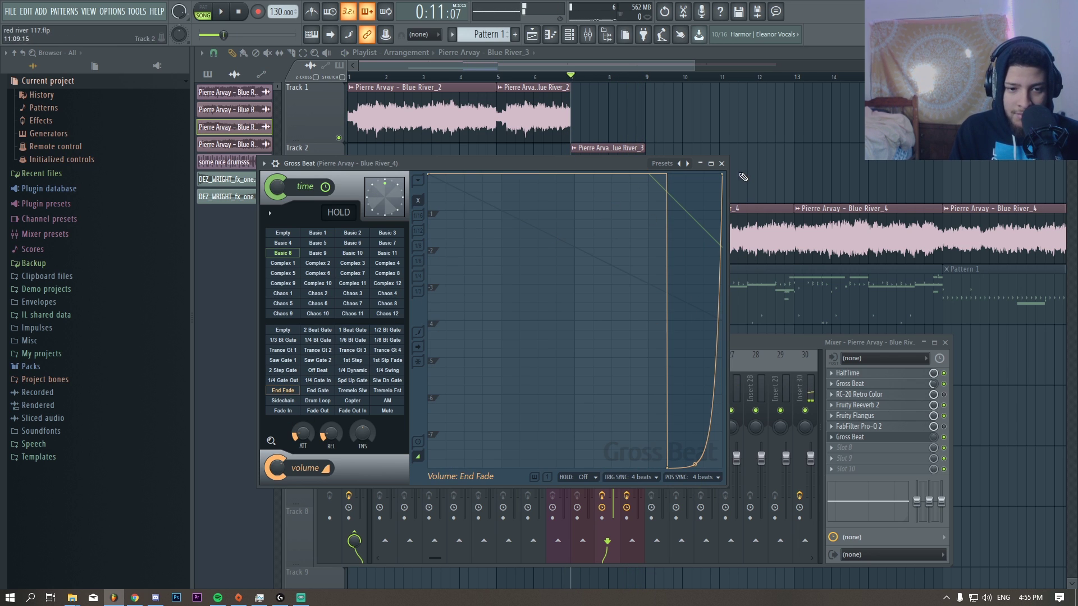
Close the plugin and examine the Gross Beat mix level automation clip on Track 7 between bars 7 and 9.
right_click(734, 145)
scroll(614, 246, "up", 5)
mouse_move(790, 522)
left_mouse_down()
mouse_move(683, 460)
mouse_move(686, 478)
left_mouse_up()
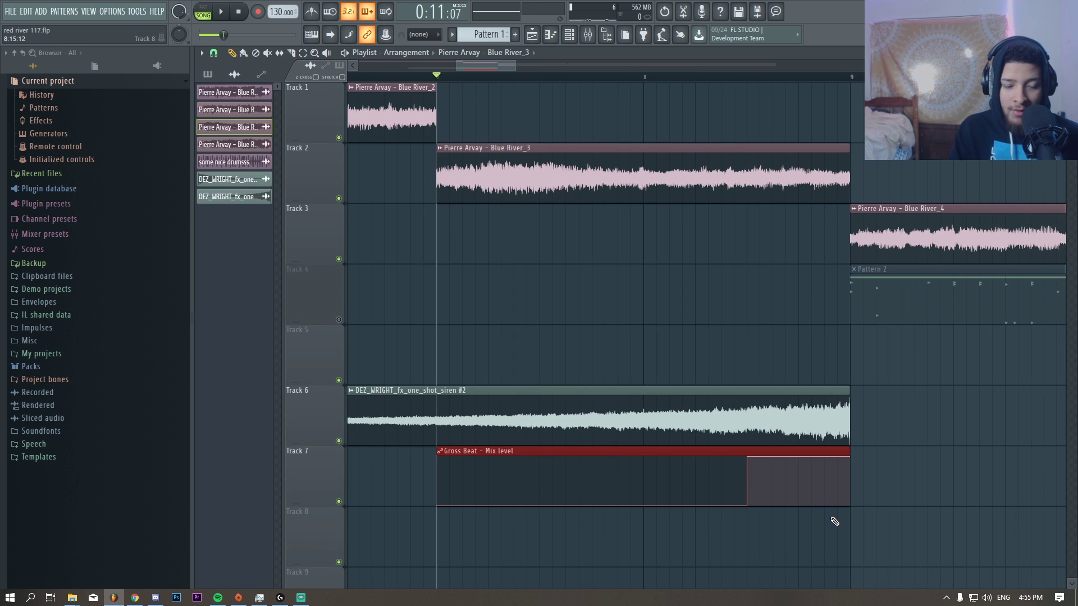
scroll(612, 124, "down", 6)
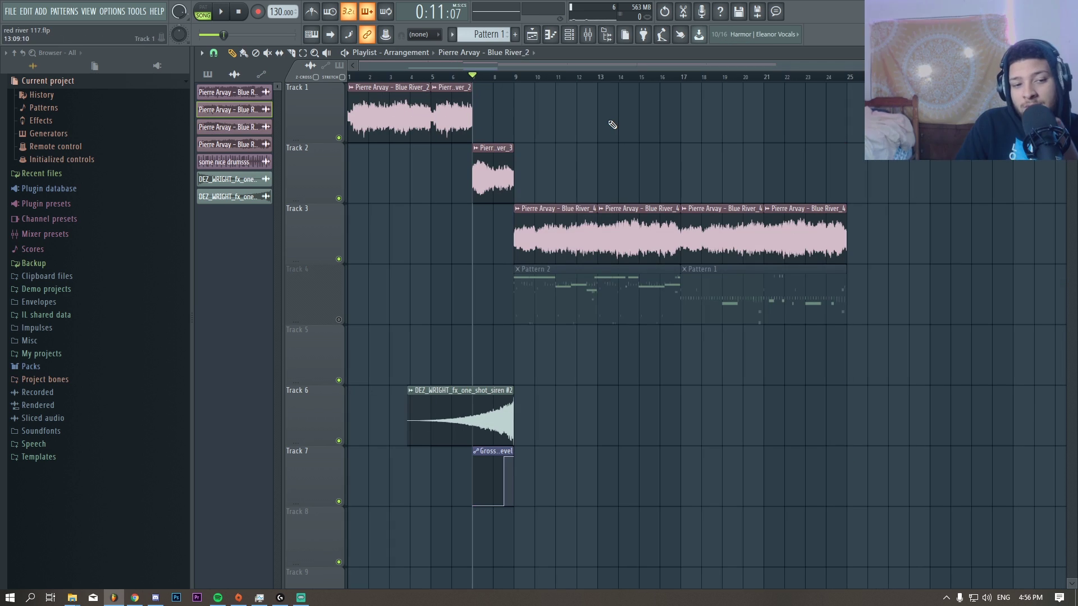